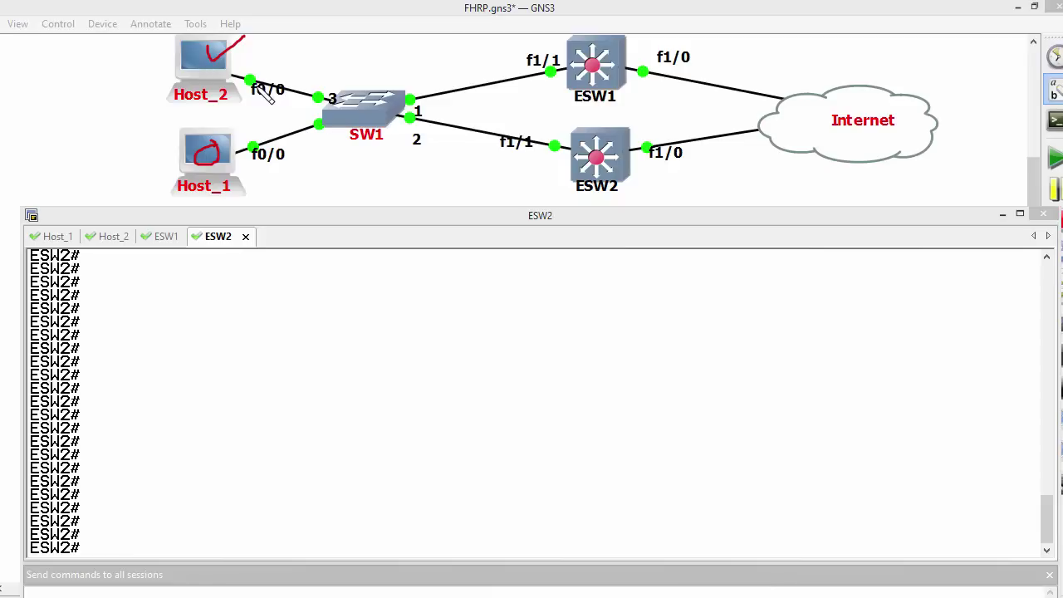
{"action": "left_click_drag", "start_coordinate": [630, 94], "coordinate": [666, 86]}
{"action": "left_click_drag", "start_coordinate": [637, 182], "coordinate": [682, 171]}
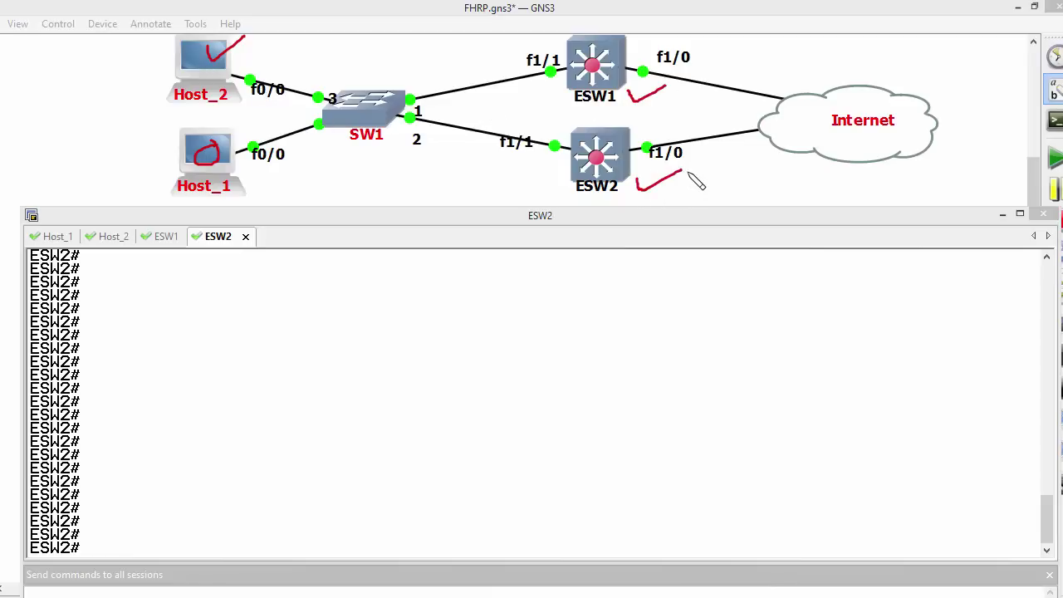
{"action": "left_click", "coordinate": [119, 49]}
{"action": "mouse_move", "coordinate": [125, 70]}
{"action": "left_mouse_down"}
{"action": "mouse_move", "coordinate": [150, 51]}
{"action": "mouse_move", "coordinate": [156, 75]}
{"action": "mouse_move", "coordinate": [126, 90]}
{"action": "left_mouse_up"}
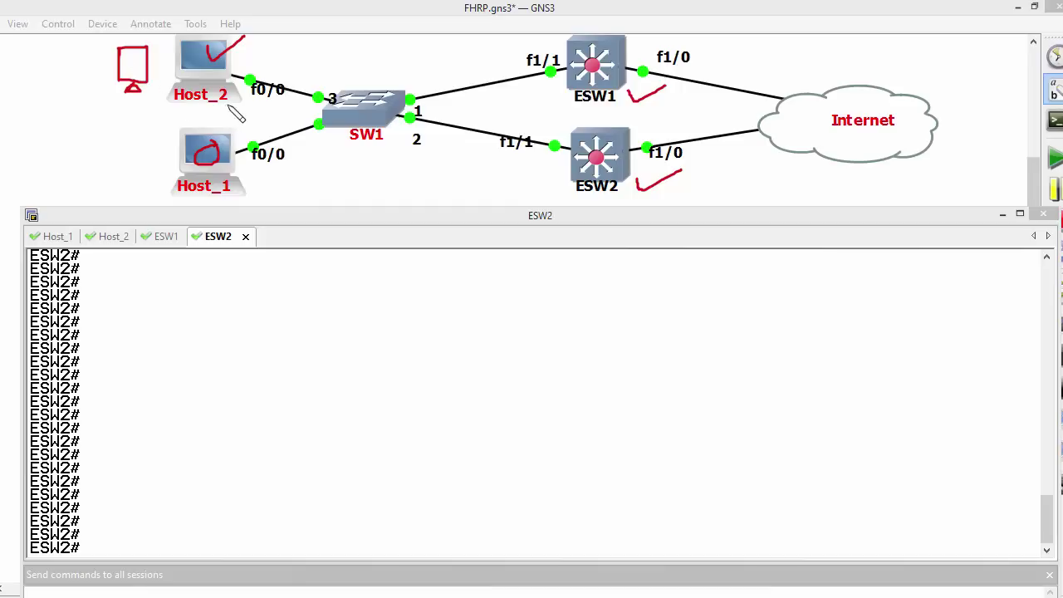
{"action": "mouse_move", "coordinate": [242, 101]}
{"action": "left_mouse_down"}
{"action": "mouse_move", "coordinate": [176, 88]}
{"action": "mouse_move", "coordinate": [251, 93]}
{"action": "left_mouse_up"}
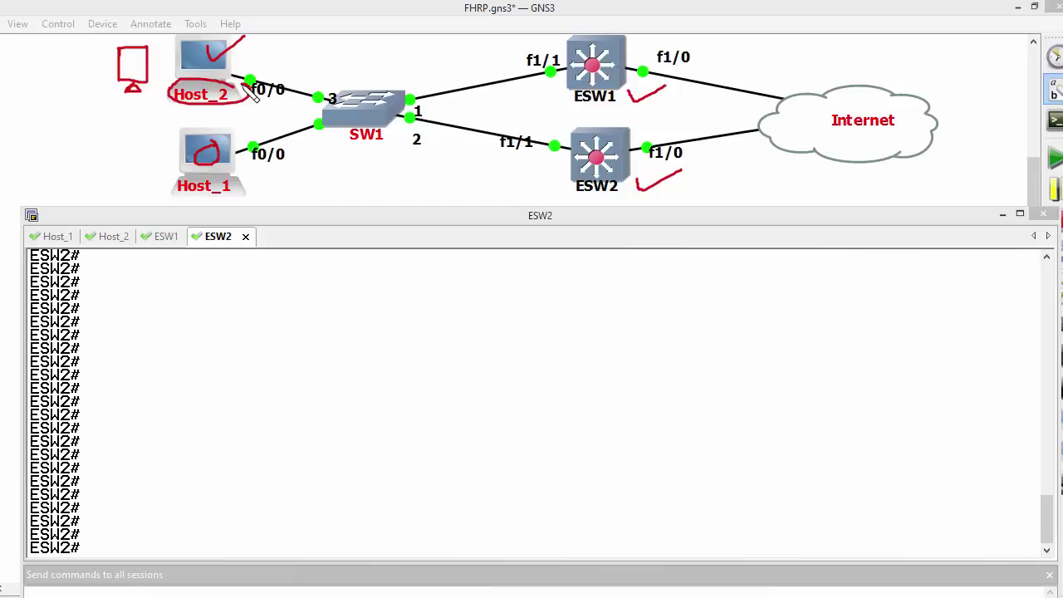
{"action": "key", "text": "e"}
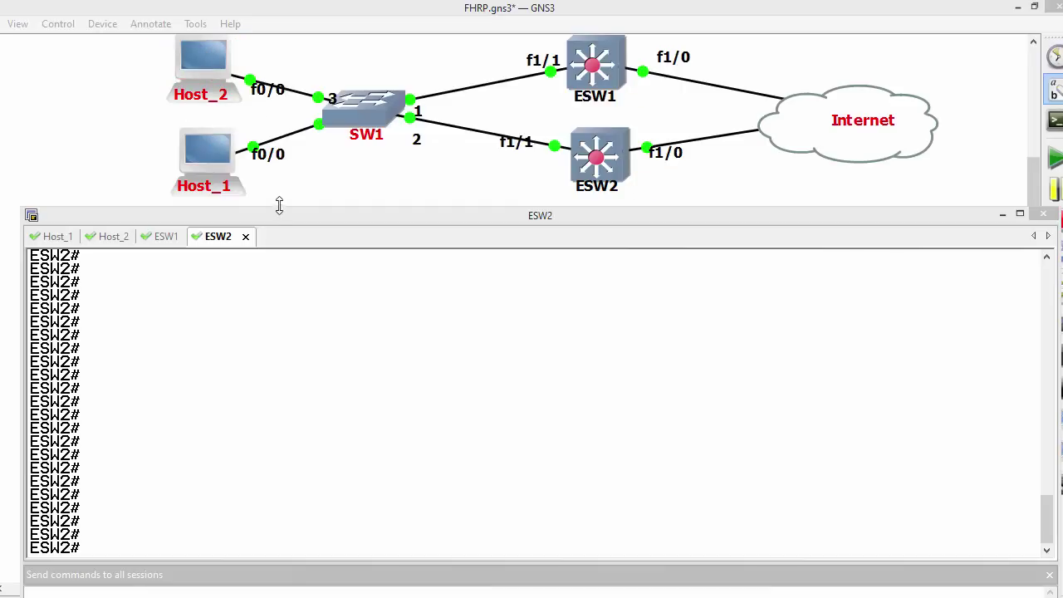
Enter global configuration mode in all sessions at once and enable IPv6 unicast routing, checking the result on Host_2
{"action": "left_click_drag", "start_coordinate": [284, 219], "coordinate": [285, 189]}
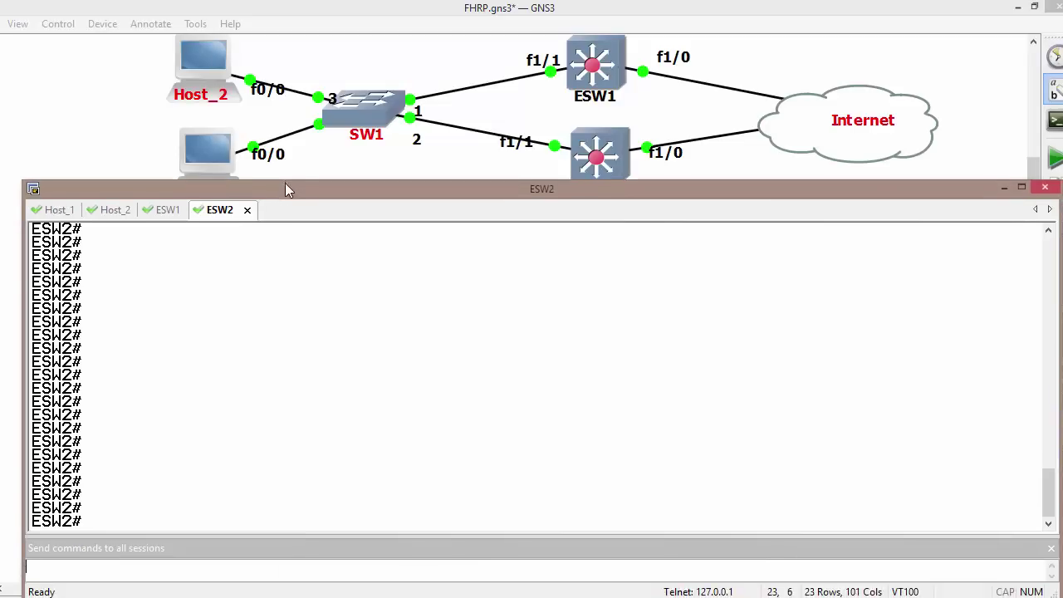
{"action": "type", "text": "conf t"}
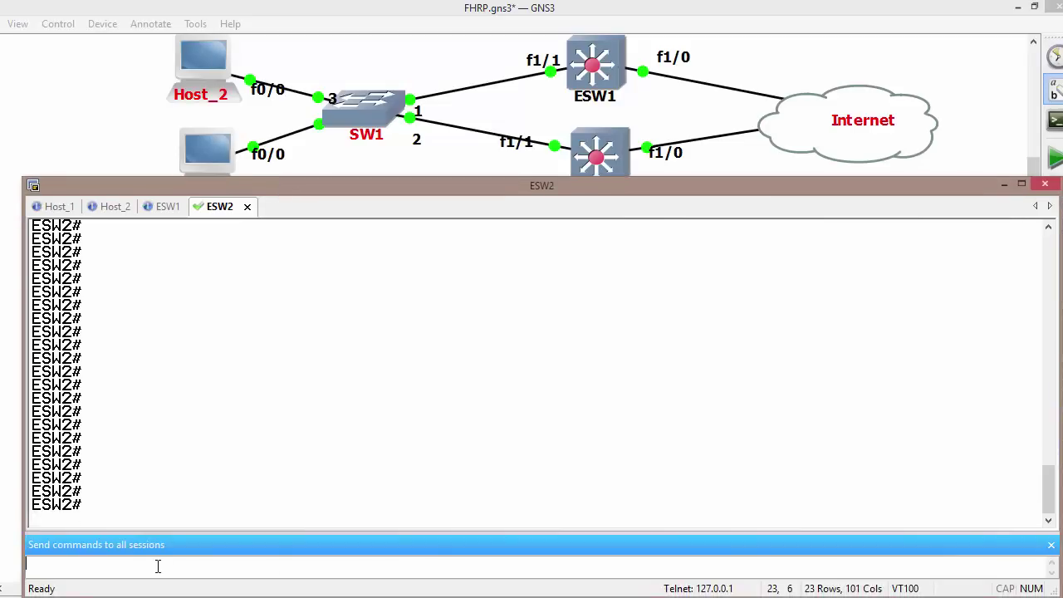
{"action": "key", "text": "Return"}
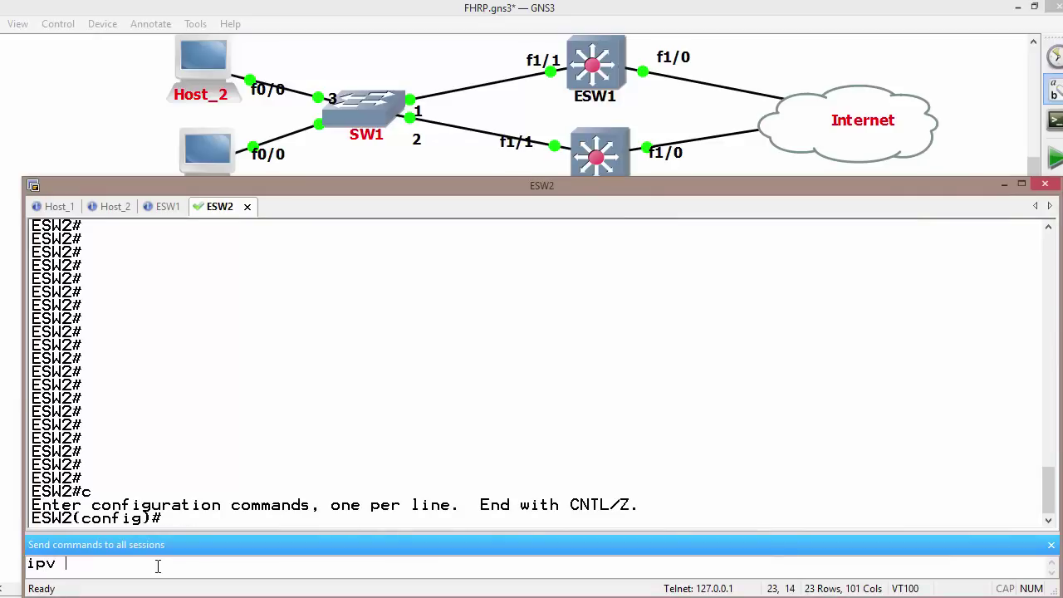
{"action": "key", "text": "Return"}
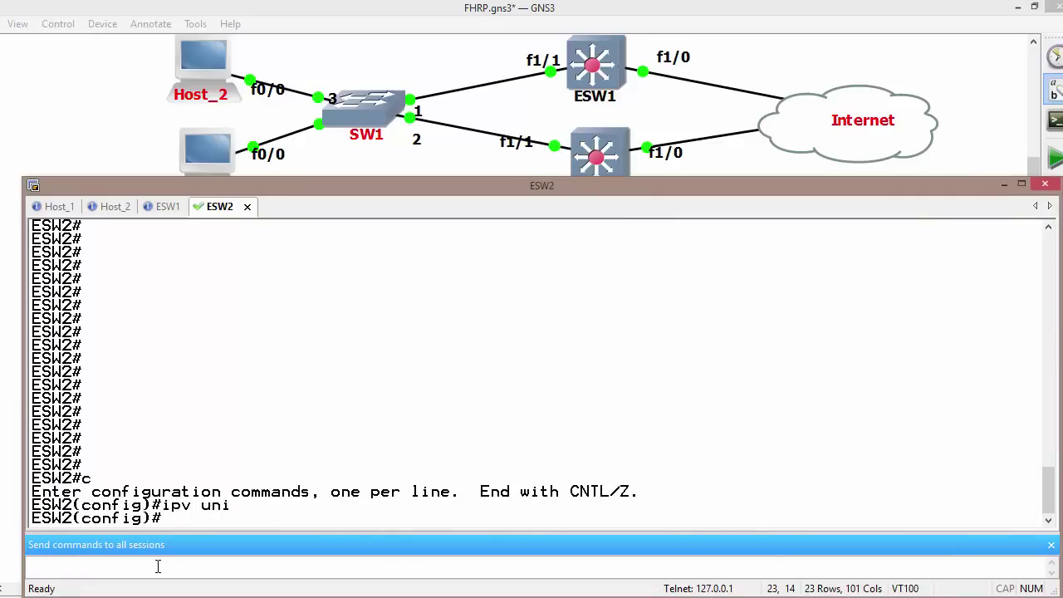
{"action": "left_click", "coordinate": [115, 207]}
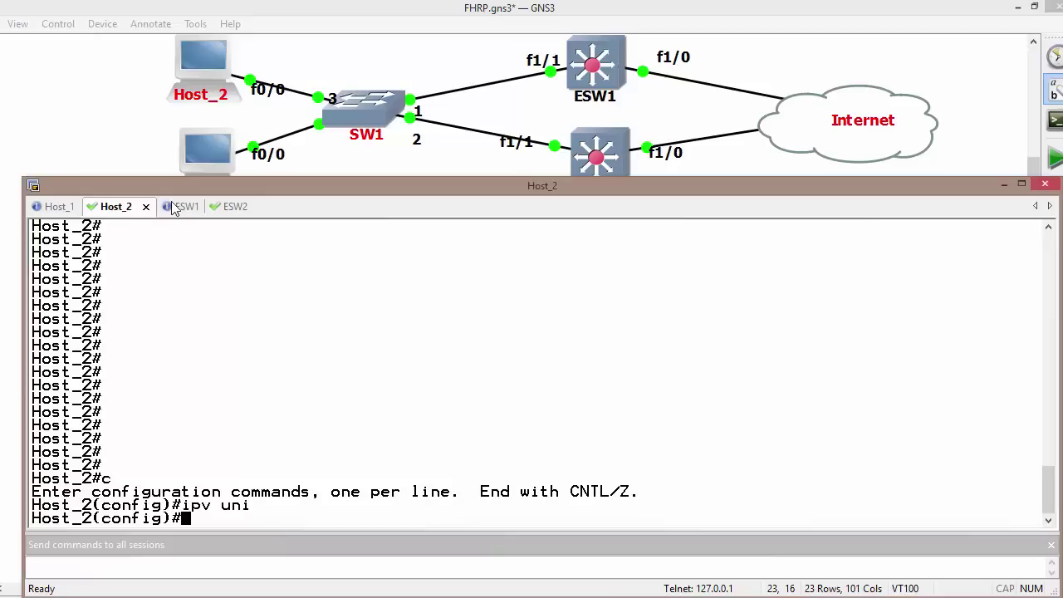
On ESW1, enter the configuration of interface VLAN 1 and bring it up with no shutdown
{"action": "left_click", "coordinate": [170, 208]}
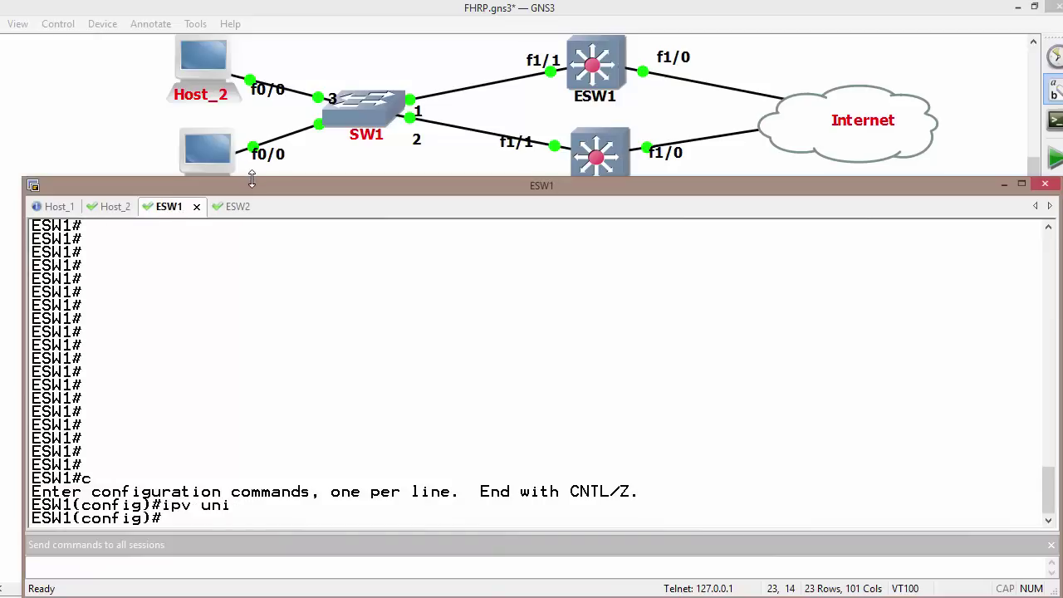
{"action": "left_click_drag", "start_coordinate": [277, 185], "coordinate": [279, 178]}
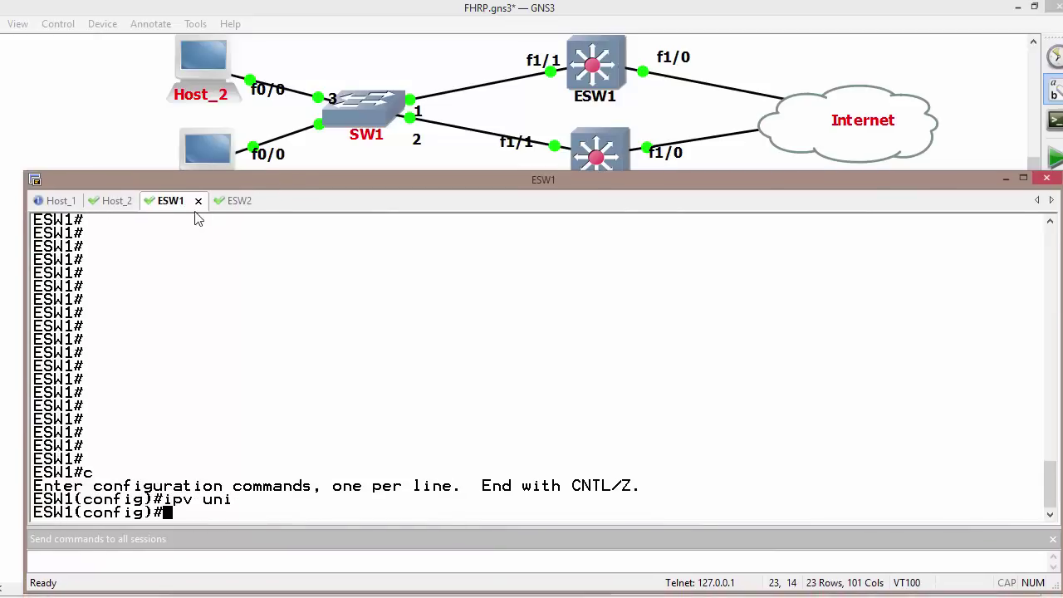
{"action": "type", "text": "in"}
{"action": "key", "text": "Tab"}
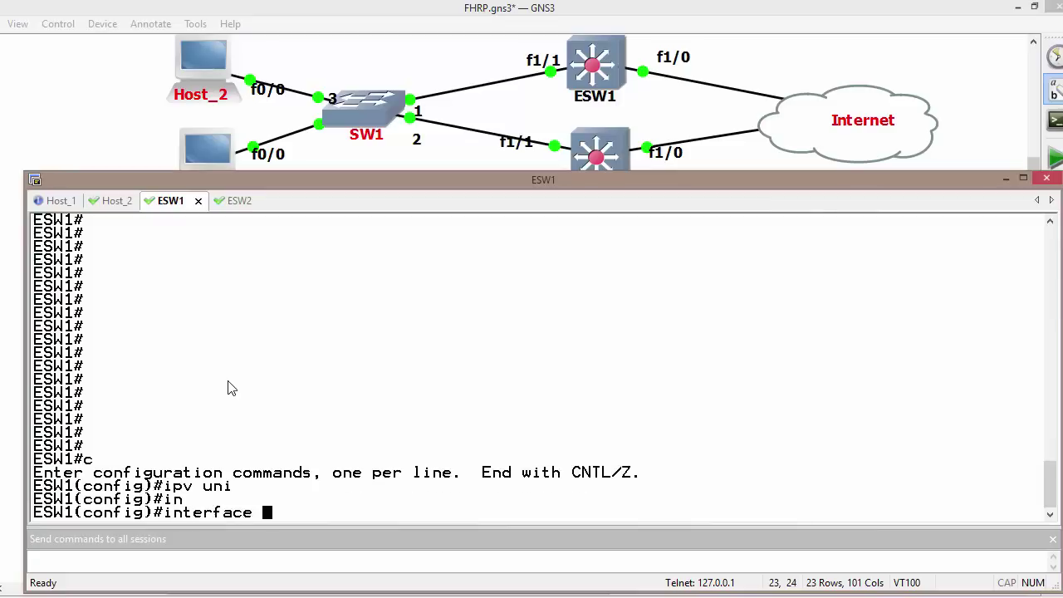
{"action": "type", "text": "vl"}
{"action": "key", "text": "Tab"}
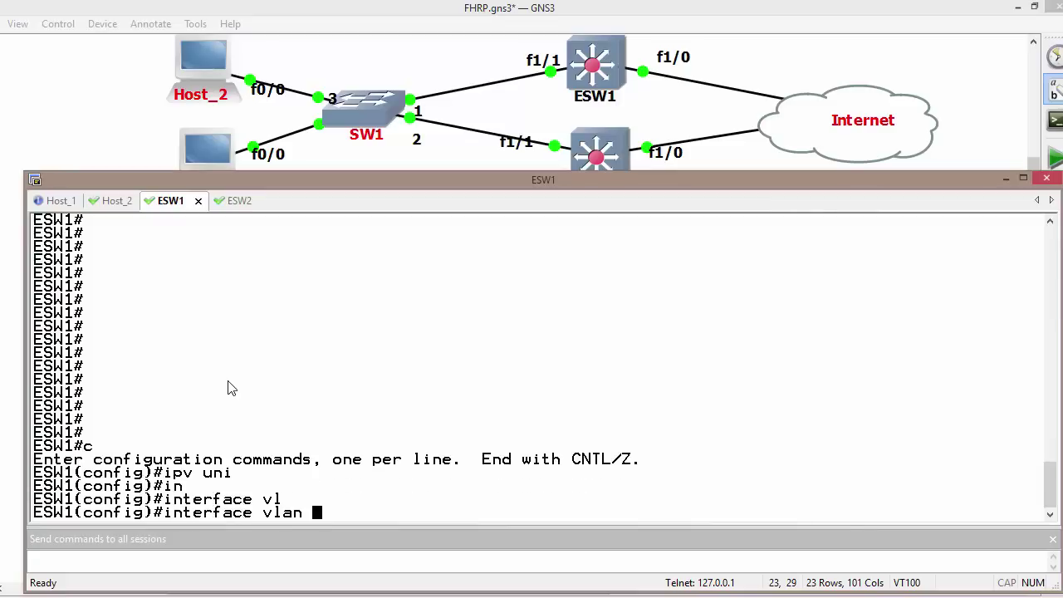
{"action": "type", "text": "1"}
{"action": "key", "text": "Return"}
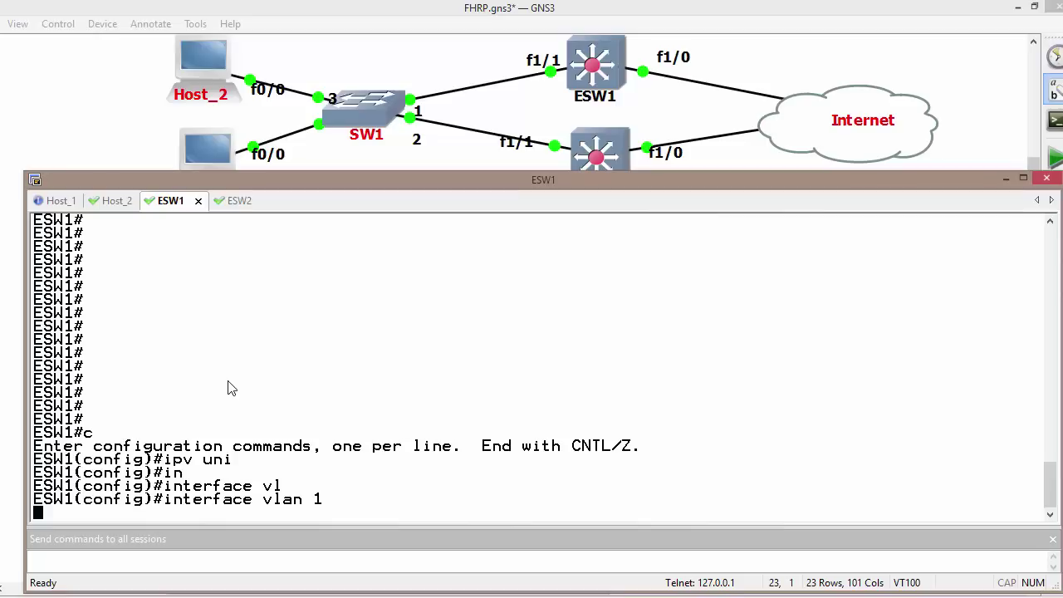
{"action": "type", "text": "no shu"}
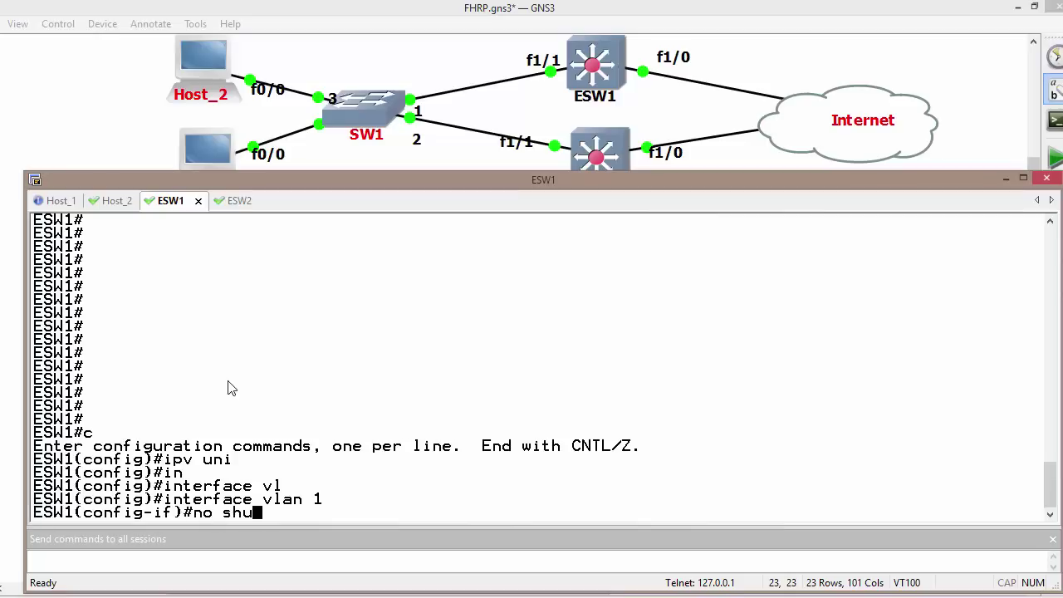
{"action": "key", "text": "Tab"}
{"action": "key", "text": "Return"}
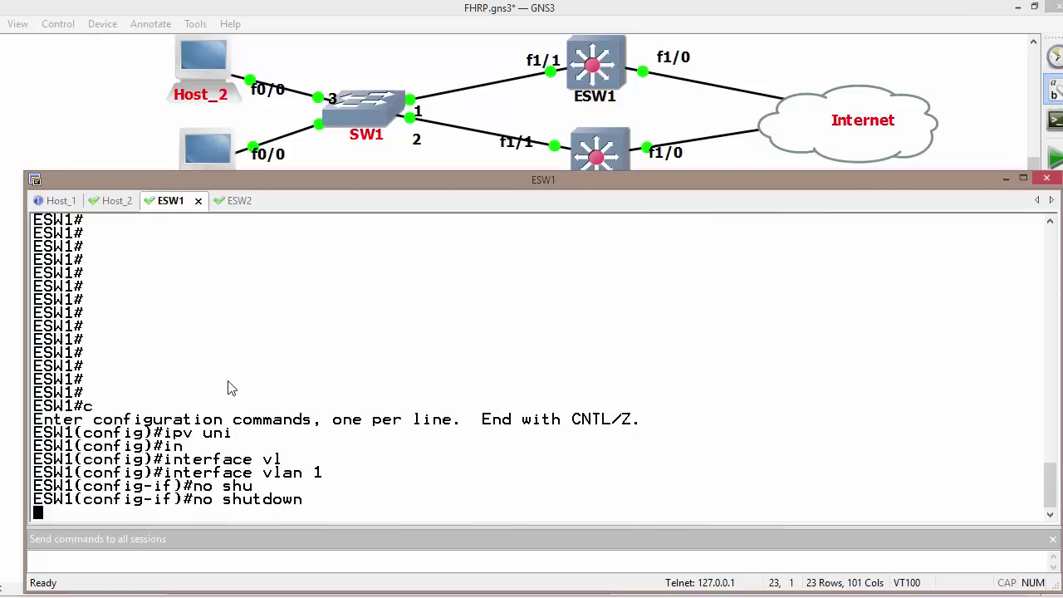
Set the HSRP standby version to 2 on ESW1's VLAN 1 interface
{"action": "type", "text": "st"}
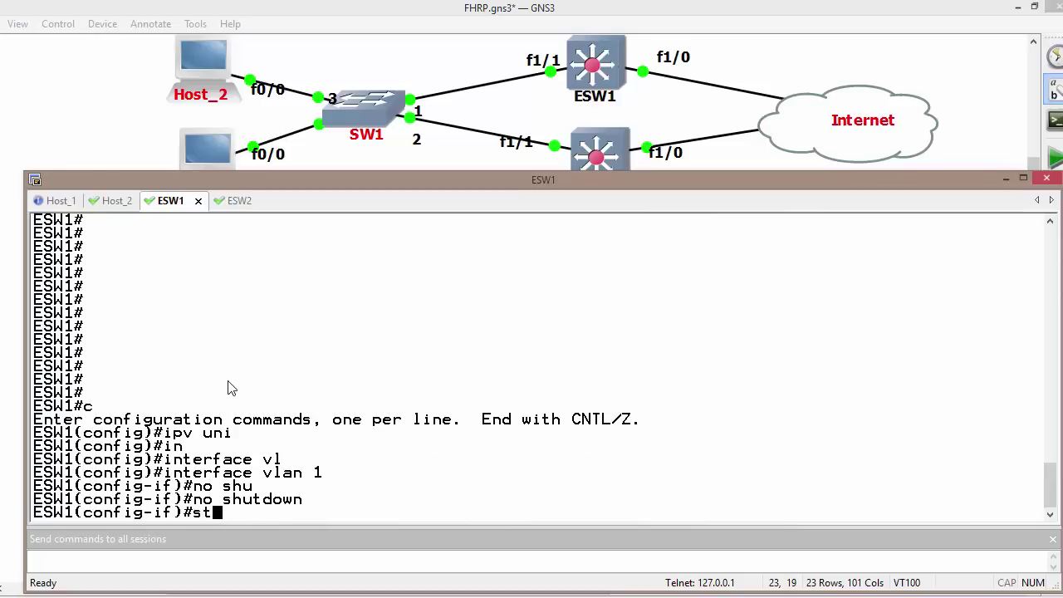
{"action": "key", "text": "Tab"}
{"action": "type", "text": "ver"}
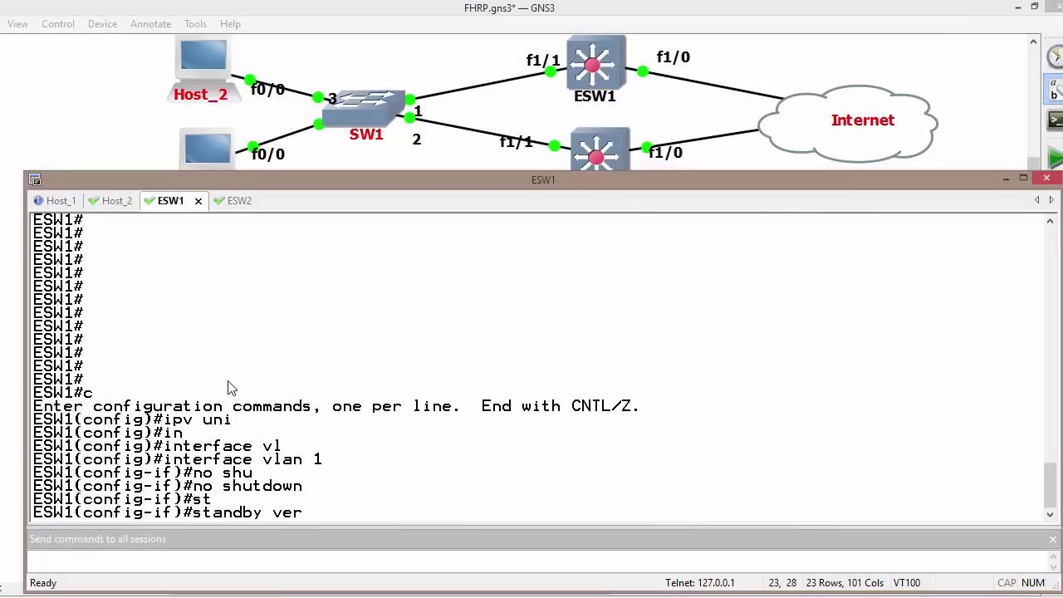
{"action": "key", "text": "Tab"}
{"action": "type", "text": "2"}
{"action": "key", "text": "Return"}
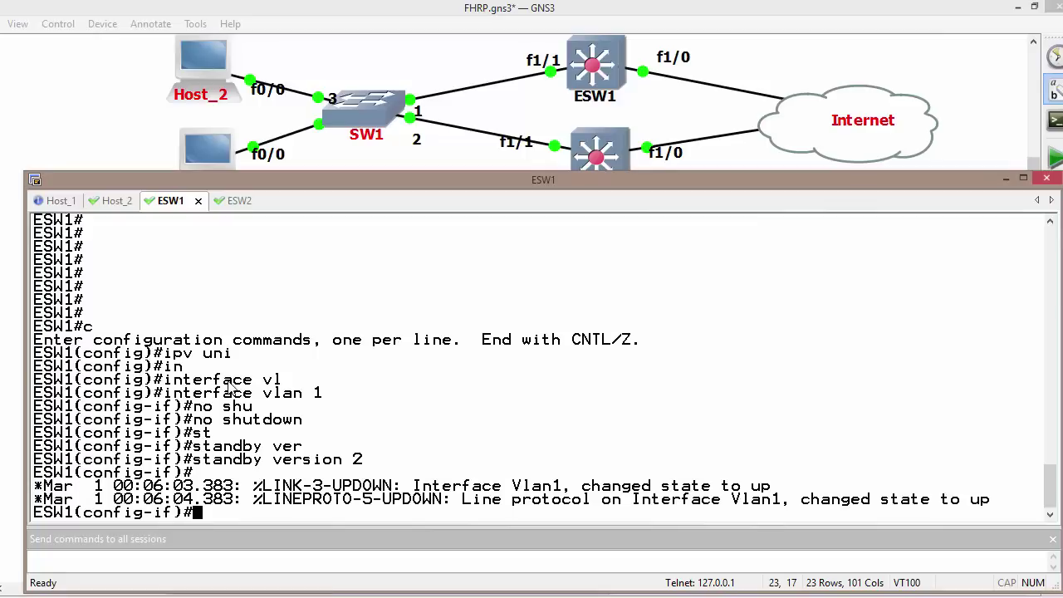
Consult the IPv6 options for standby group 1 on ESW1 and try to assign the link-local address fe80::1
{"action": "type", "text": "st"}
{"action": "key", "text": "Tab"}
{"action": "type", "text": "1 ipv"}
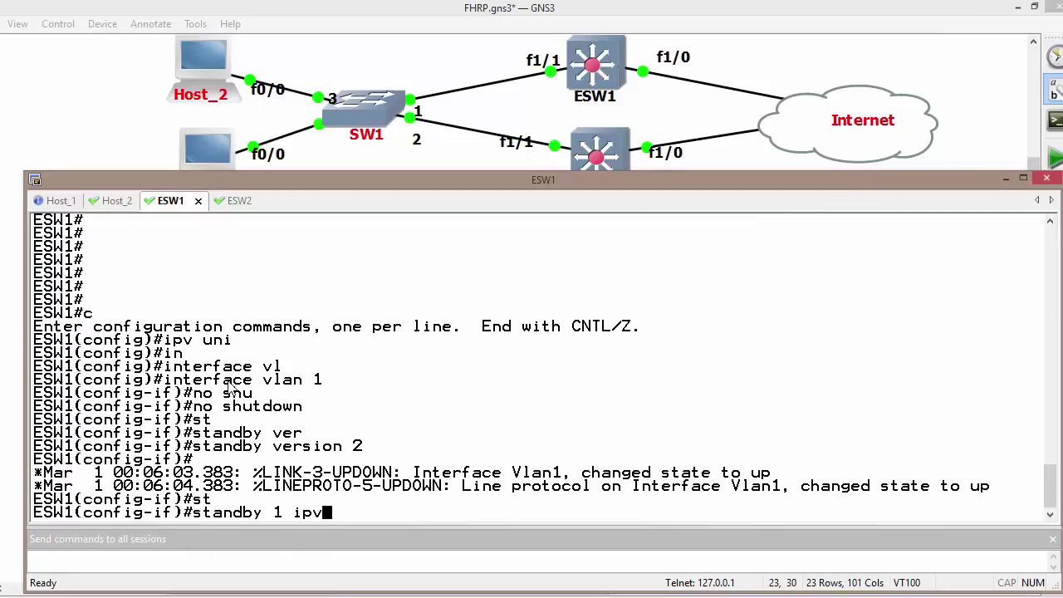
{"action": "key", "text": "Tab"}
{"action": "type", "text": "ad"}
{"action": "key", "text": "Tab"}
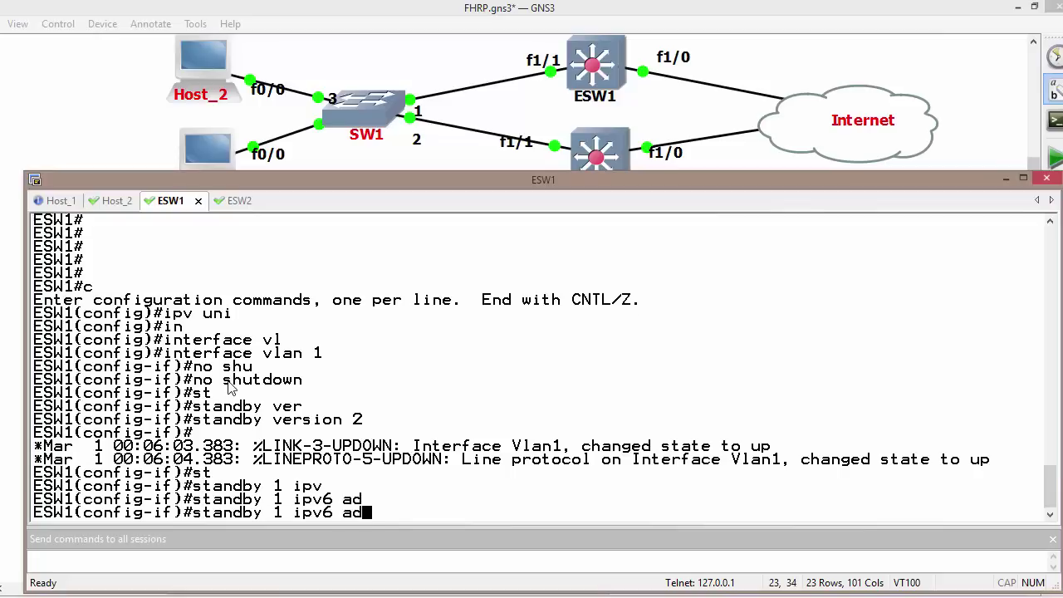
{"action": "key", "text": "BackSpace"}
{"action": "key", "text": "BackSpace"}
{"action": "type", "text": "?"}
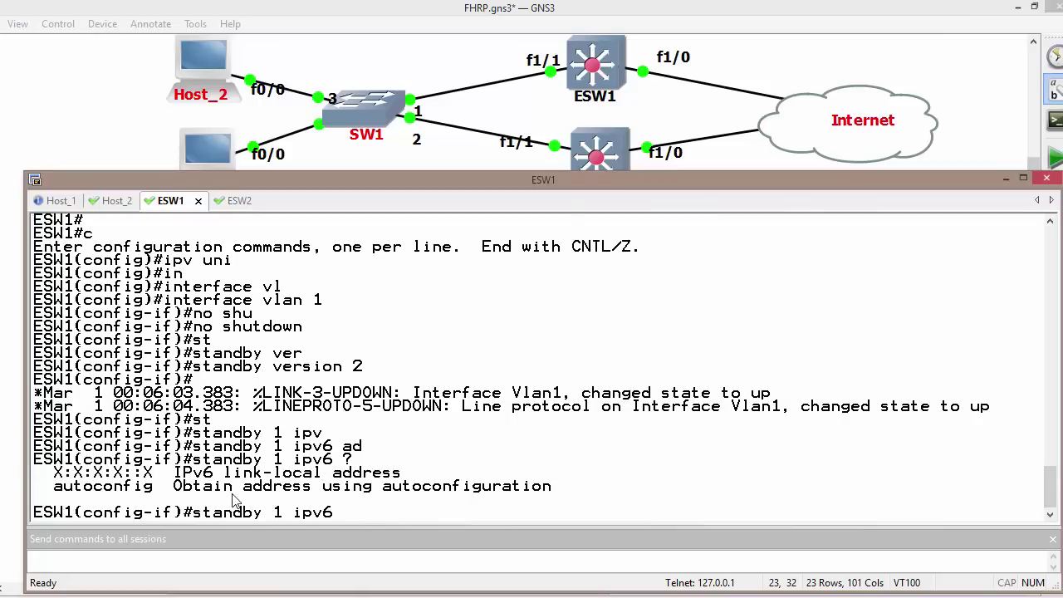
{"action": "left_click_drag", "start_coordinate": [226, 473], "coordinate": [435, 480]}
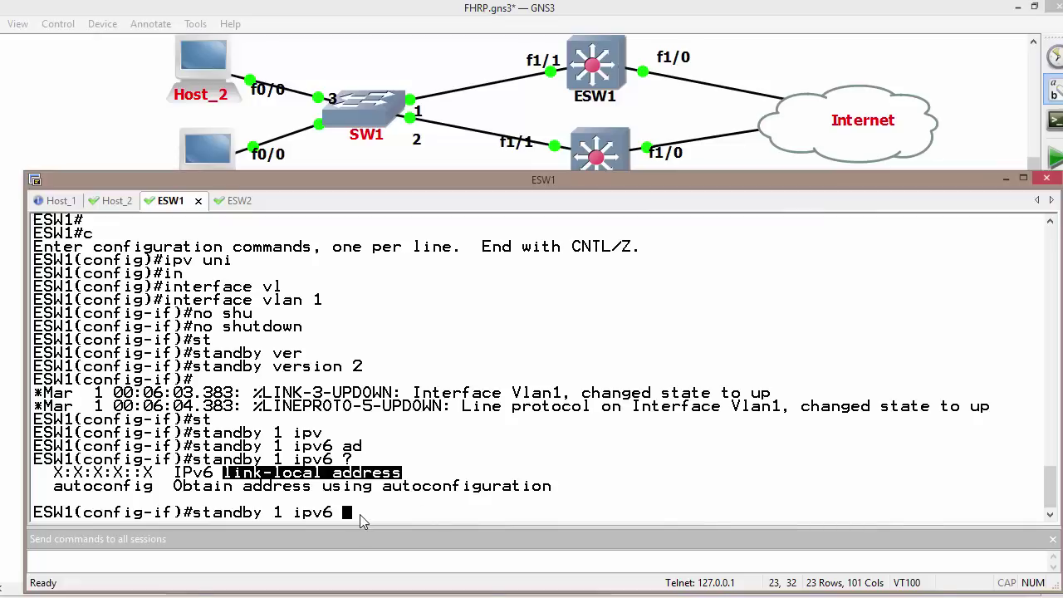
{"action": "type", "text": "fe80::1"}
{"action": "key", "text": "Return"}
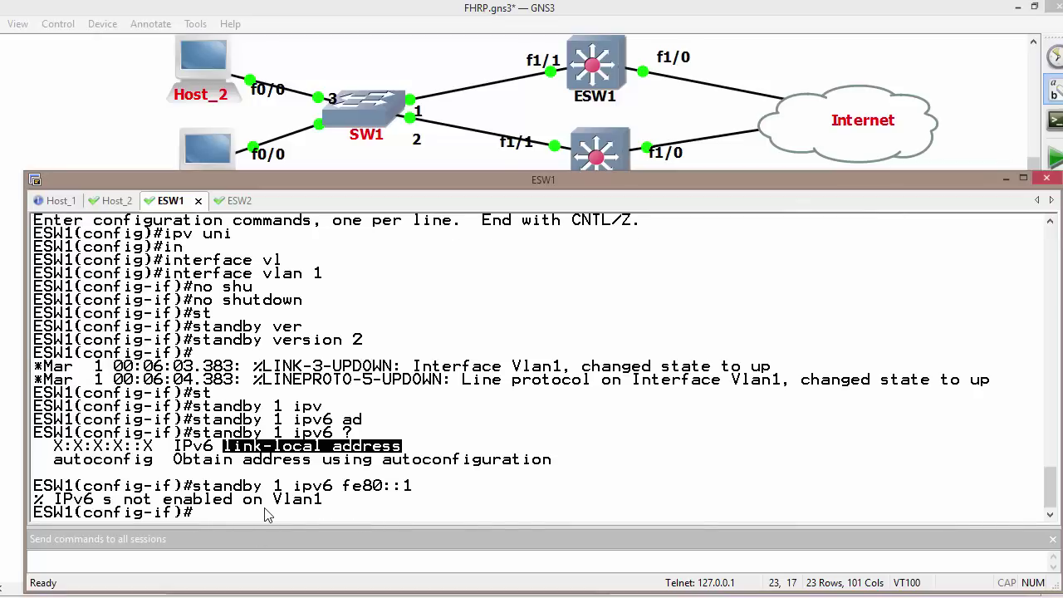
Enable IPv6 on ESW1's VLAN 1 interface and set the standby group 1 IPv6 address to fe80::1
{"action": "type", "text": "ipv en"}
{"action": "key", "text": "Return"}
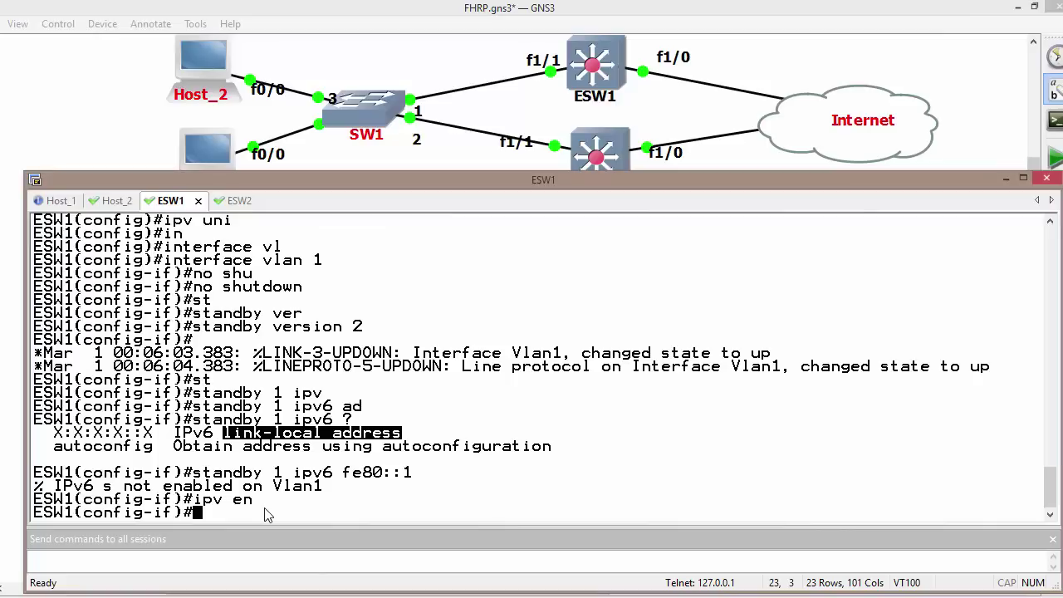
{"action": "key", "text": "Up"}
{"action": "key", "text": "Up"}
{"action": "key", "text": "Return"}
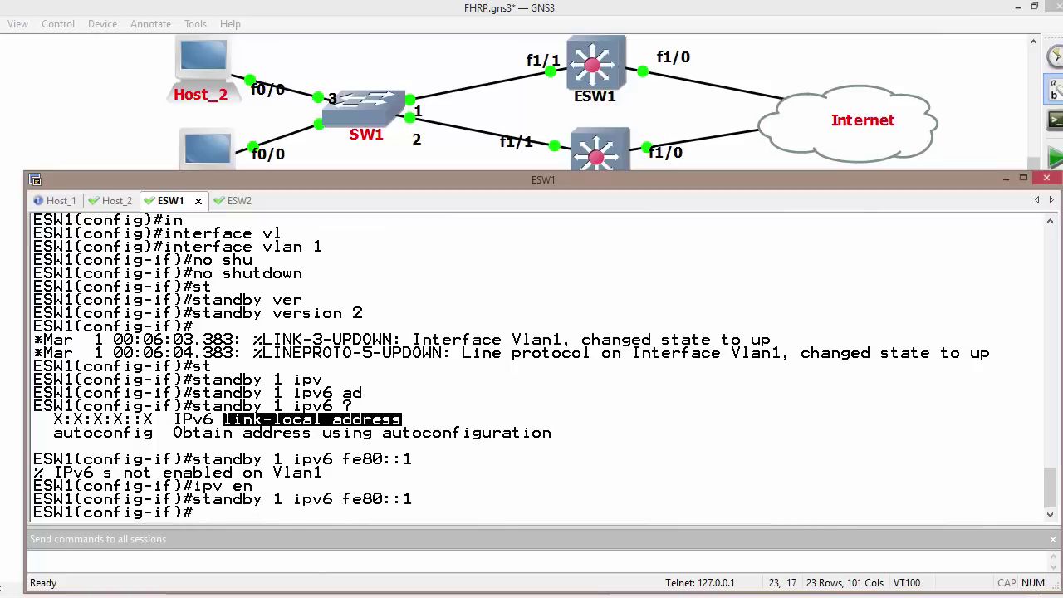
On ESW2, enter the configuration of interface VLAN 1 and bring it up with no shutdown
{"action": "left_click", "coordinate": [238, 201]}
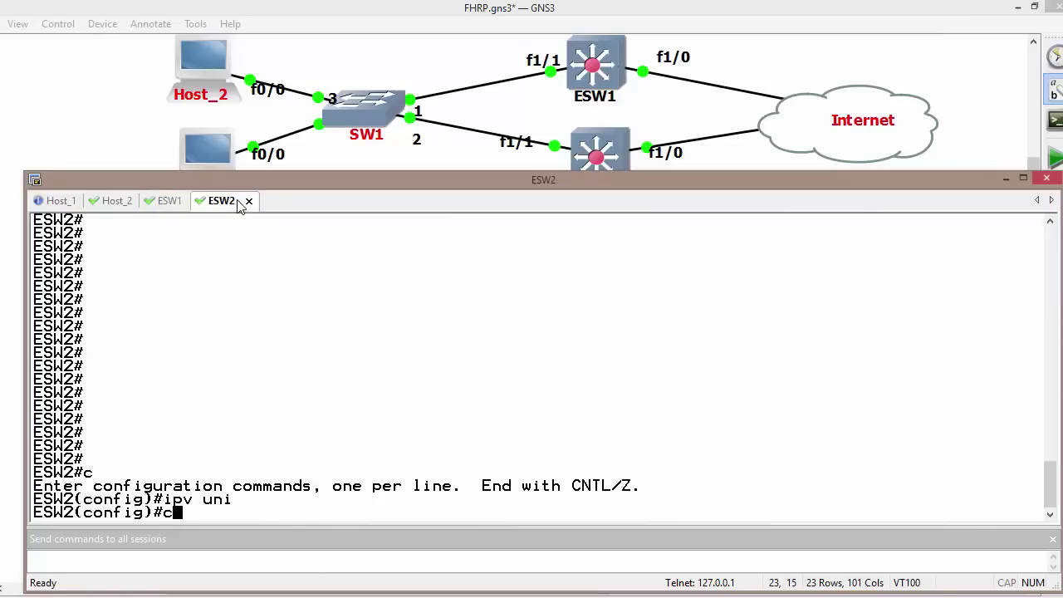
{"action": "type", "text": "int b"}
{"action": "key", "text": "BackSpace"}
{"action": "type", "text": "vl 1"}
{"action": "key", "text": "Return"}
{"action": "type", "text": "no shu"}
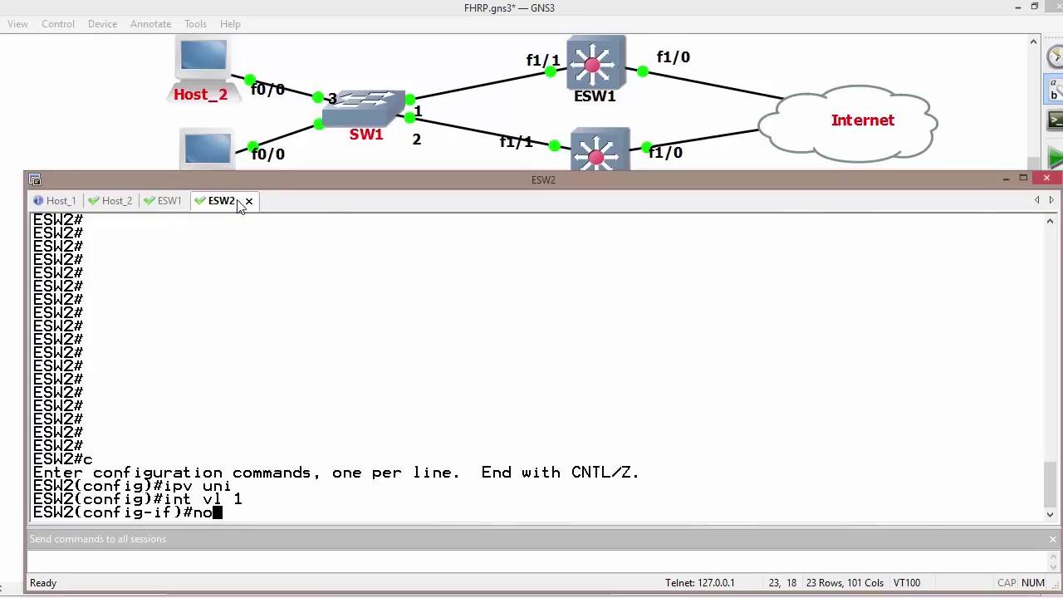
{"action": "key", "text": "Return"}
Enable IPv6 on ESW2's VLAN 1 interface
{"action": "type", "text": "ip"}
{"action": "key", "text": "BackSpace"}
{"action": "key", "text": "BackSpace"}
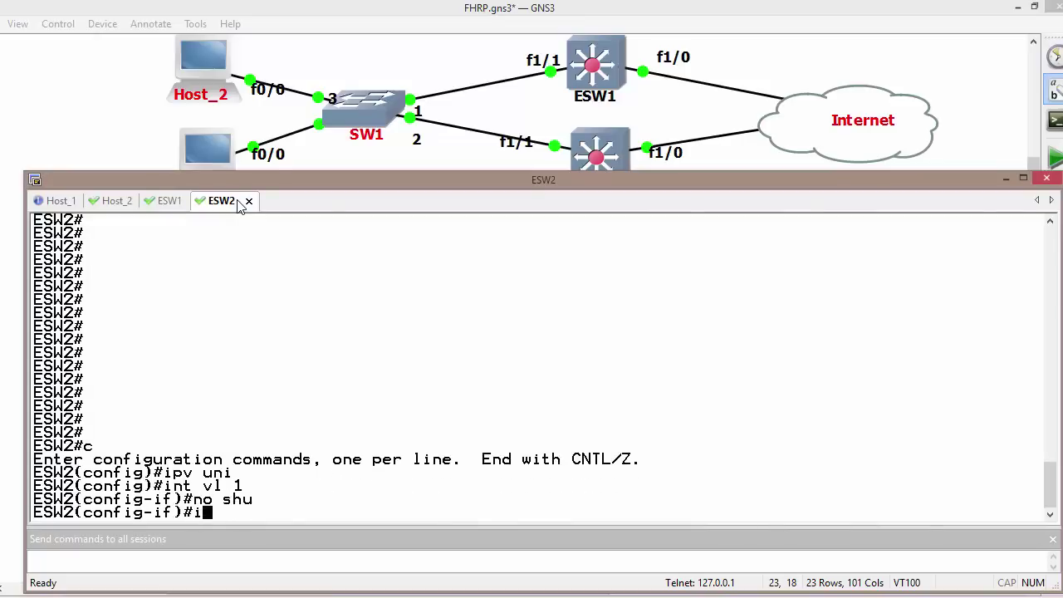
{"action": "type", "text": "ipv en"}
{"action": "key", "text": "Return"}
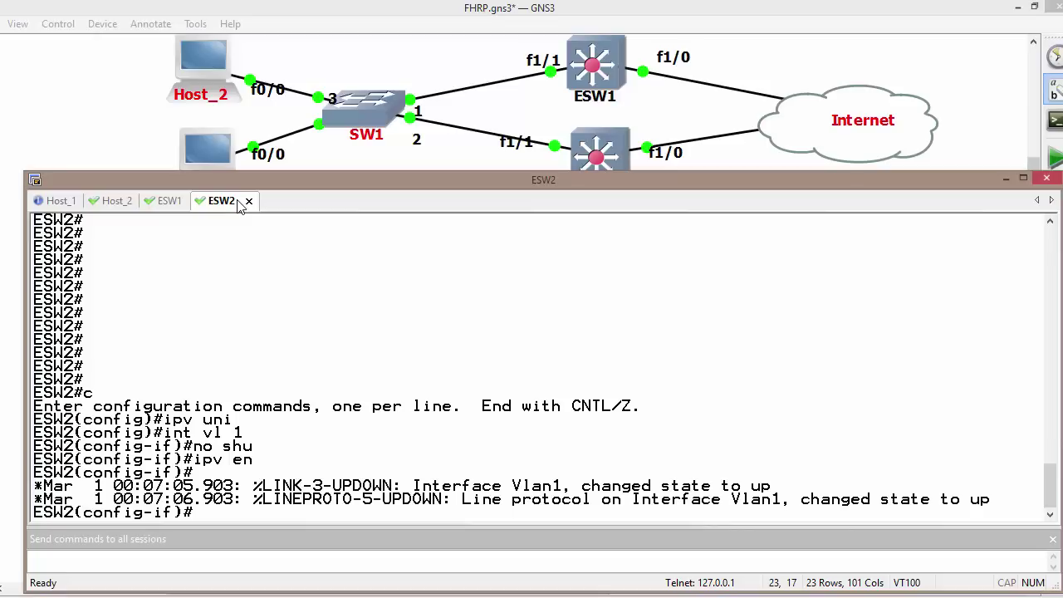
Set the HSRP standby version to 2 on ESW2's VLAN 1 interface
{"action": "type", "text": "st"}
{"action": "key", "text": "Tab"}
{"action": "type", "text": "andby ver 2"}
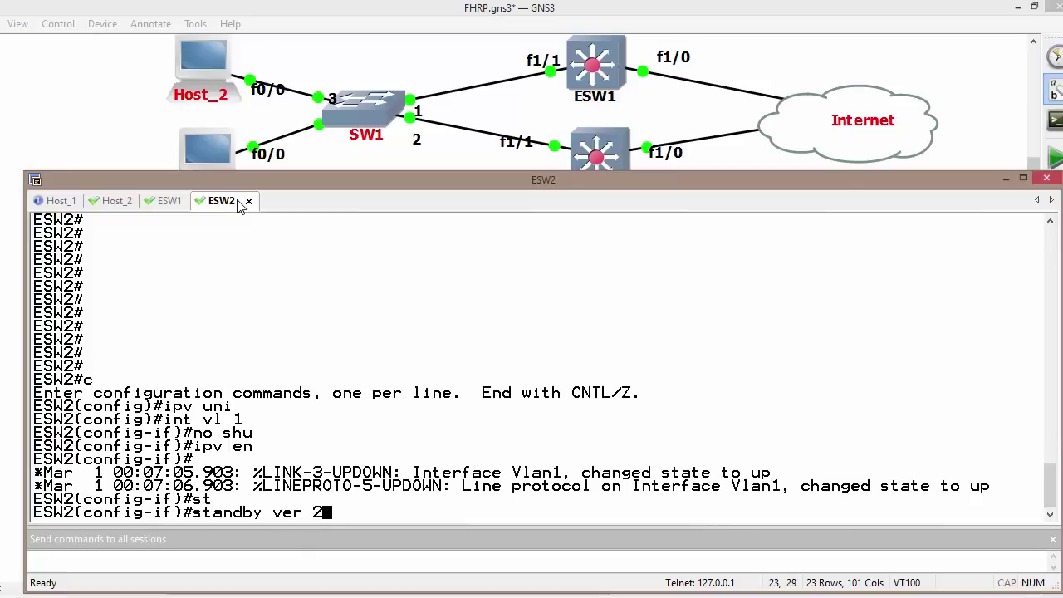
{"action": "key", "text": "Return"}
Set ESW2's standby group 1 IPv6 address to fe80::1 and compare the HSRP state messages on ESW1 and ESW2
{"action": "type", "text": "st"}
{"action": "key", "text": "Tab"}
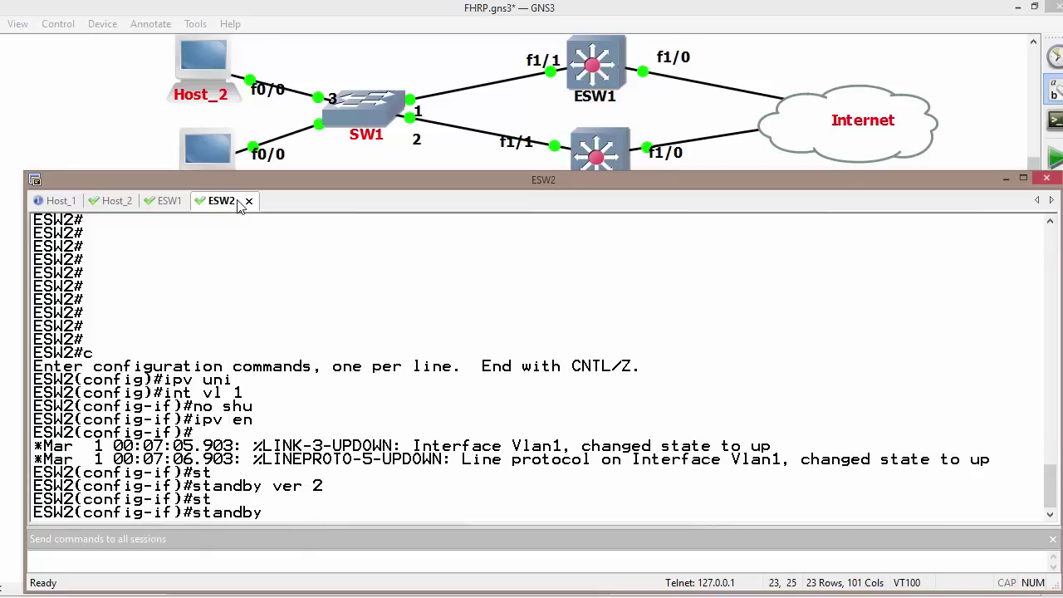
{"action": "type", "text": "1 ipv fe80::1"}
{"action": "key", "text": "Return"}
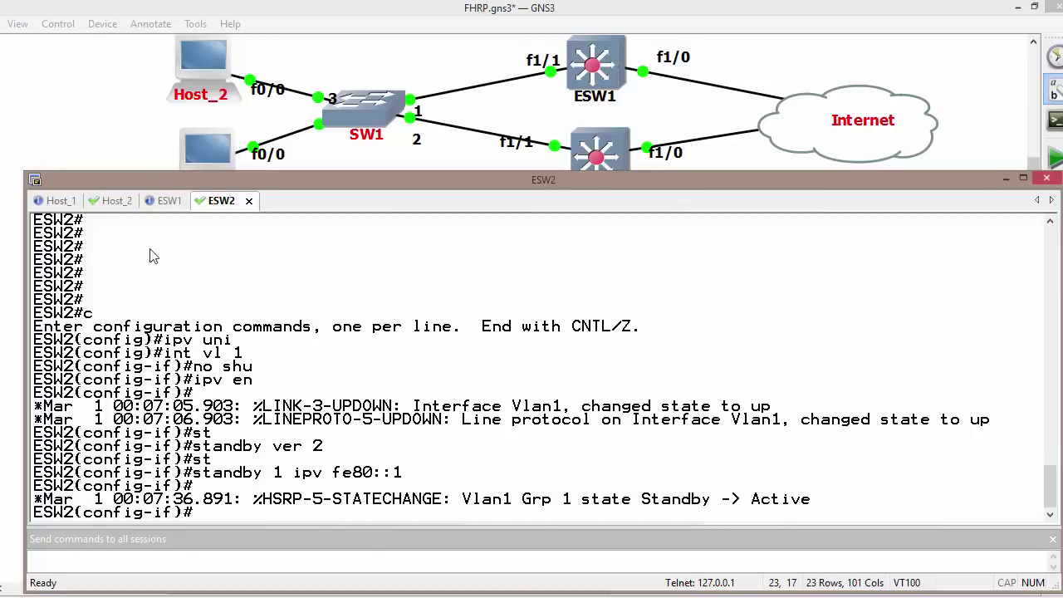
{"action": "left_click", "coordinate": [172, 201]}
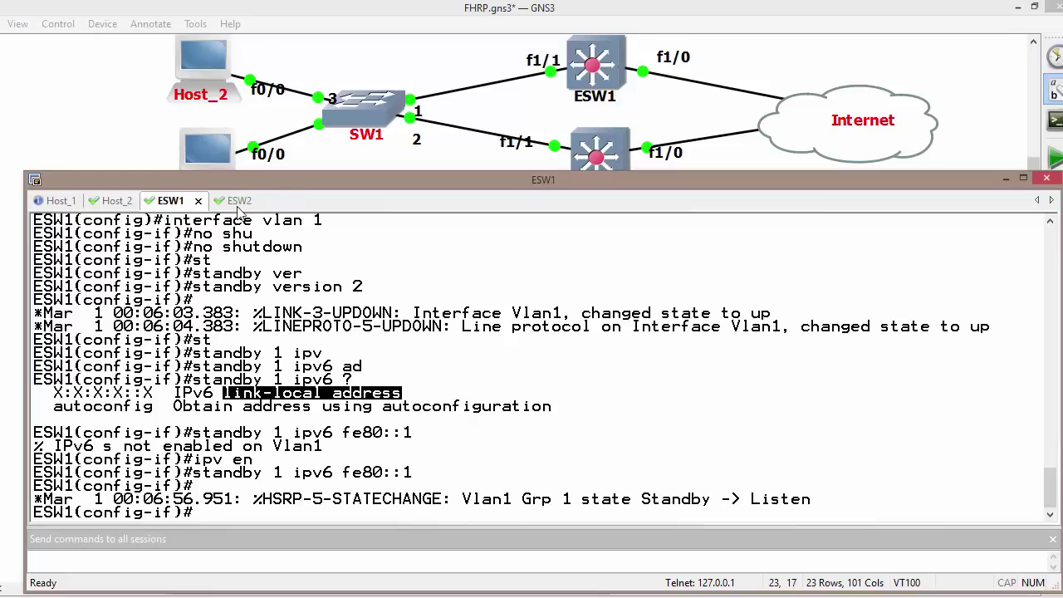
{"action": "left_click", "coordinate": [237, 202]}
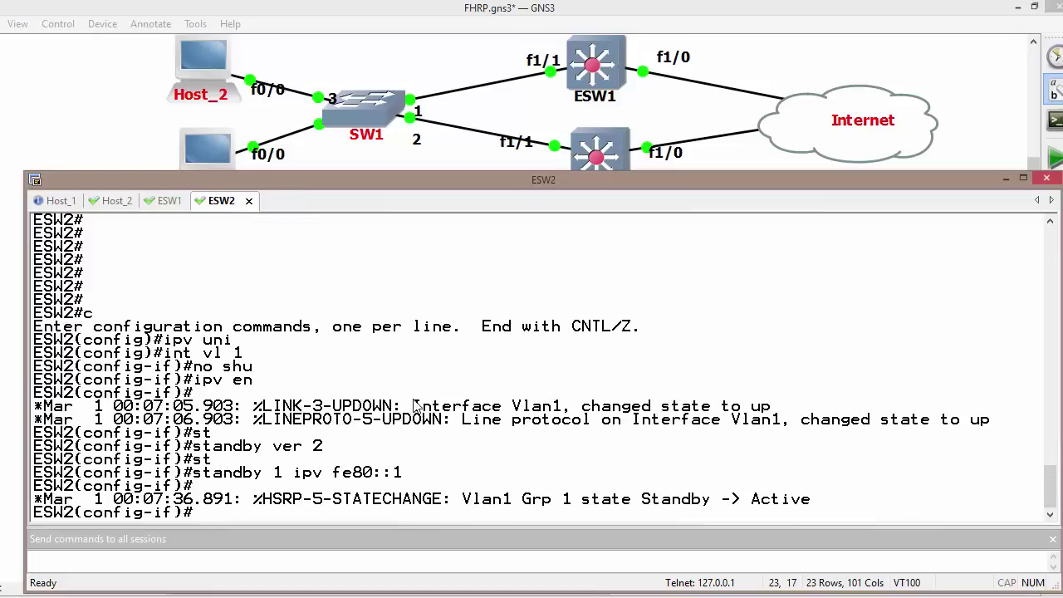
Show the HSRP standby details on ESW2 and examine its state, virtual MAC address and standby router address
{"action": "left_click_drag", "start_coordinate": [750, 499], "coordinate": [811, 500]}
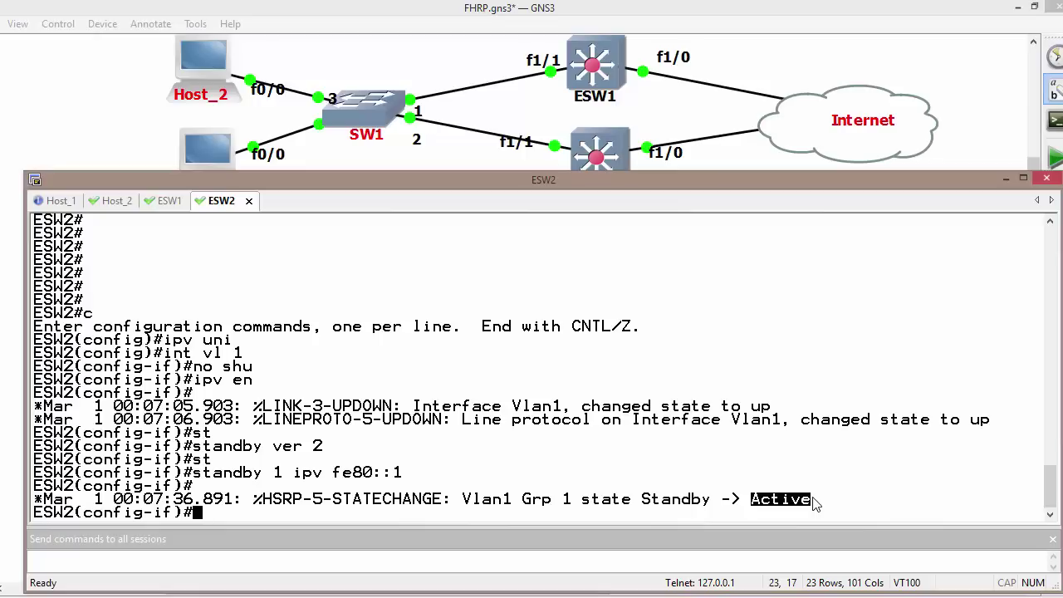
{"action": "type", "text": "do sho v"}
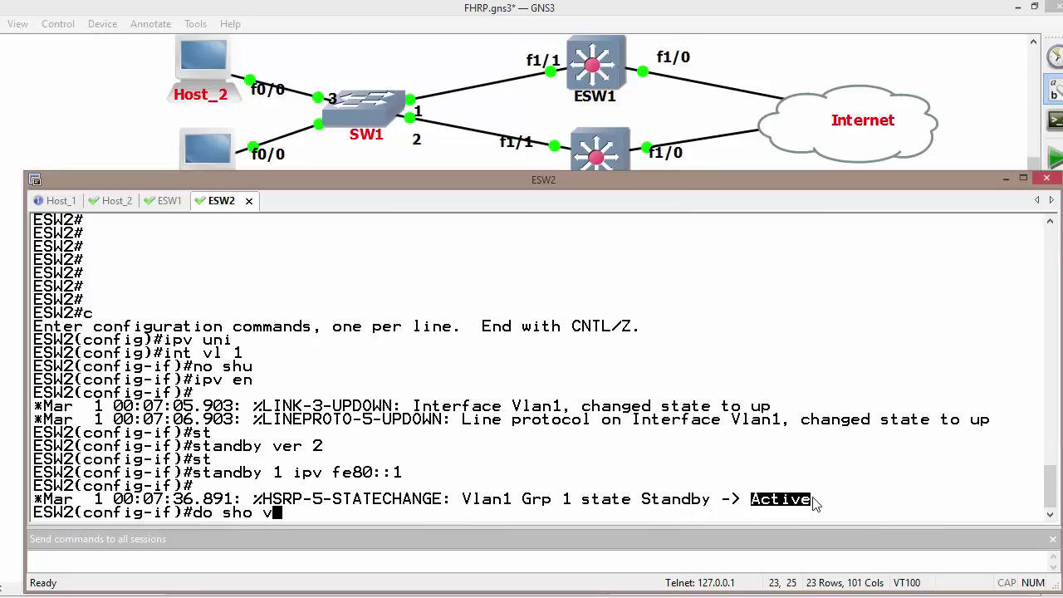
{"action": "key", "text": "BackSpace"}
{"action": "type", "text": "stan"}
{"action": "key", "text": "Return"}
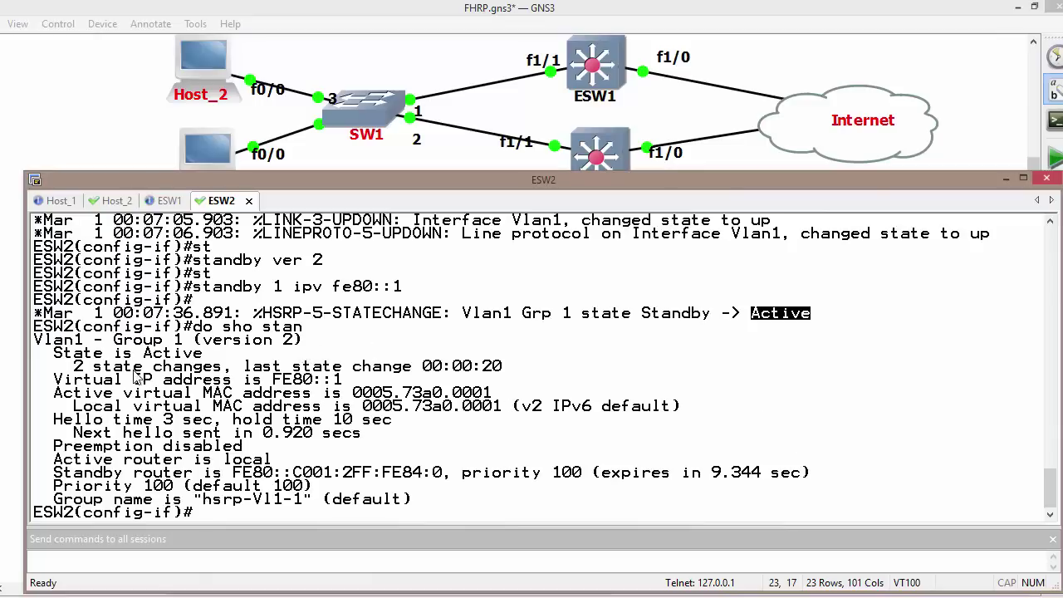
{"action": "left_click_drag", "start_coordinate": [55, 354], "coordinate": [208, 359]}
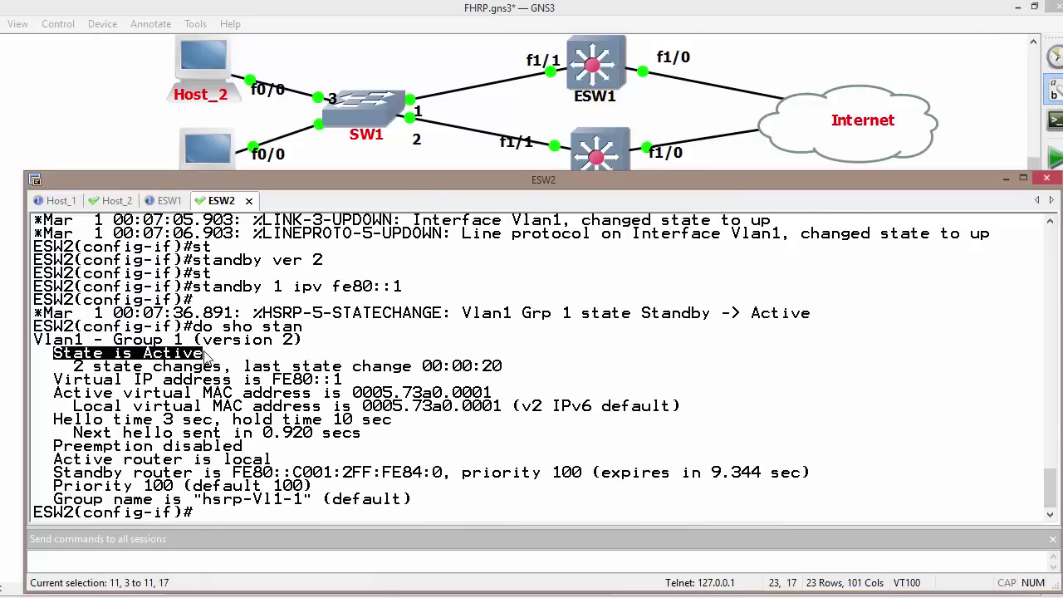
{"action": "left_click_drag", "start_coordinate": [264, 380], "coordinate": [494, 394]}
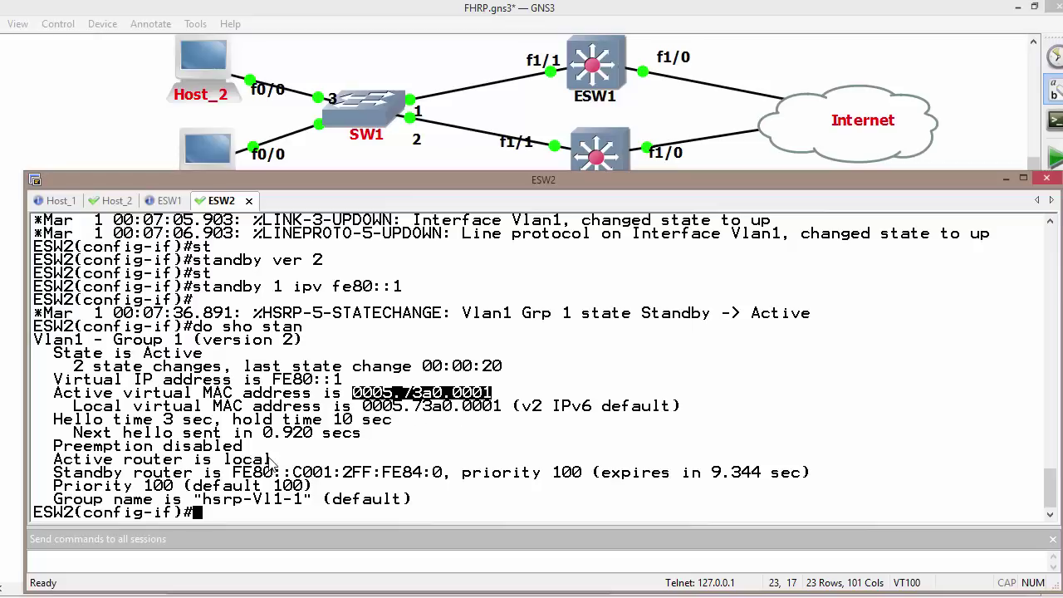
{"action": "left_click_drag", "start_coordinate": [54, 473], "coordinate": [448, 475]}
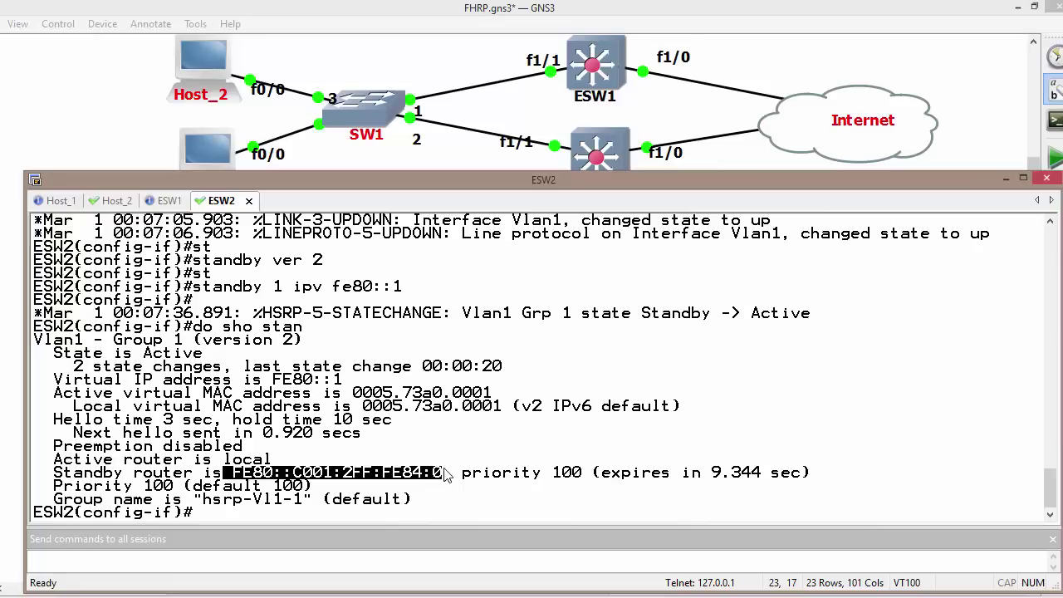
List ESW1's IPv6 interfaces in brief and compare its VLAN 1 link-local address with the standby router address on ESW2
{"action": "left_click", "coordinate": [171, 200]}
{"action": "type", "text": "do sho "}
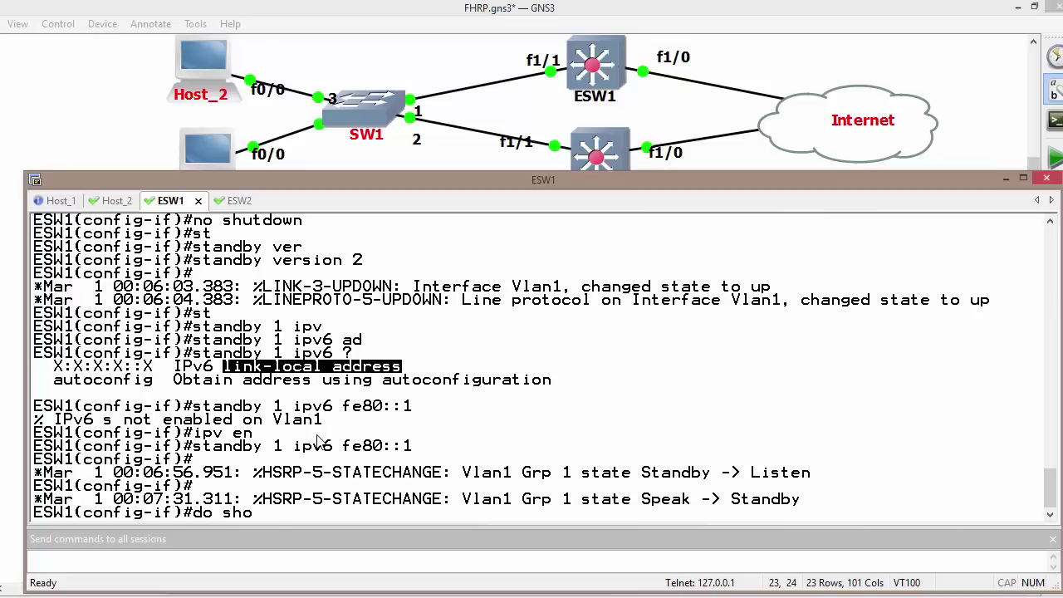
{"action": "type", "text": "ipv int bri"}
{"action": "key", "text": "Return"}
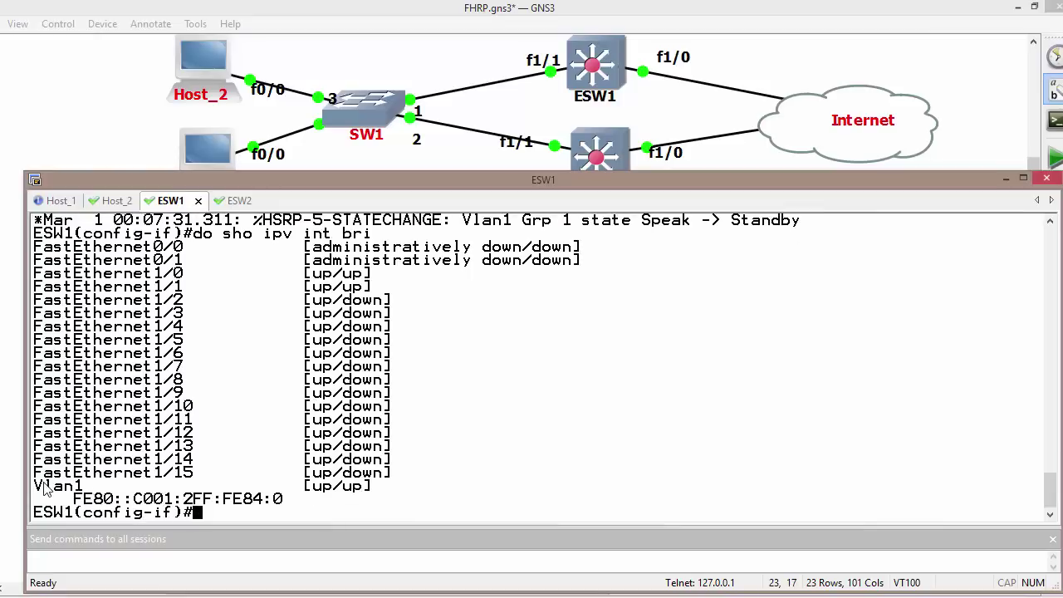
{"action": "left_click_drag", "start_coordinate": [44, 490], "coordinate": [93, 473]}
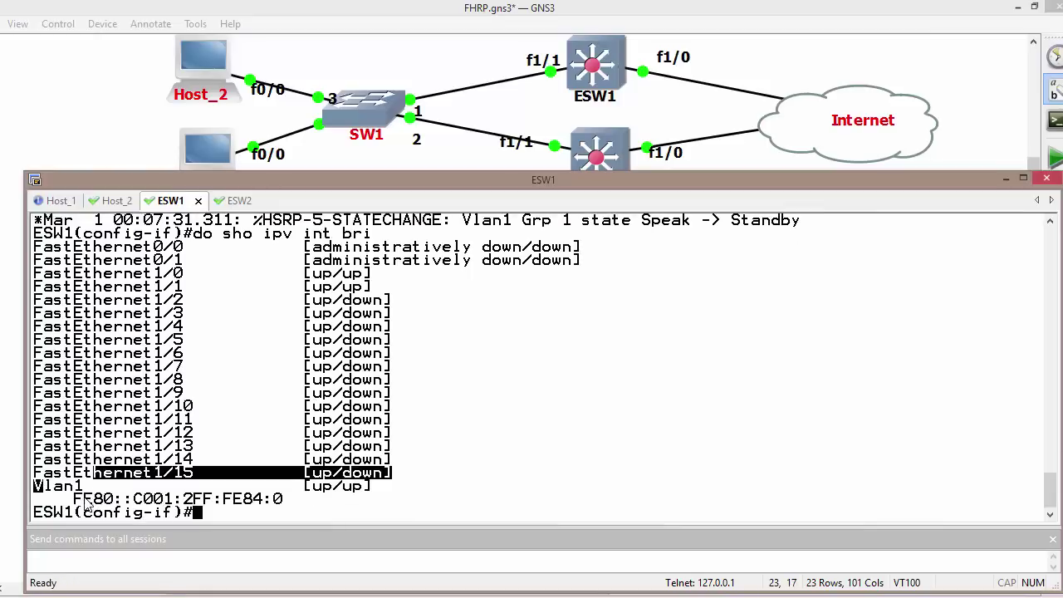
{"action": "double_click", "coordinate": [75, 501]}
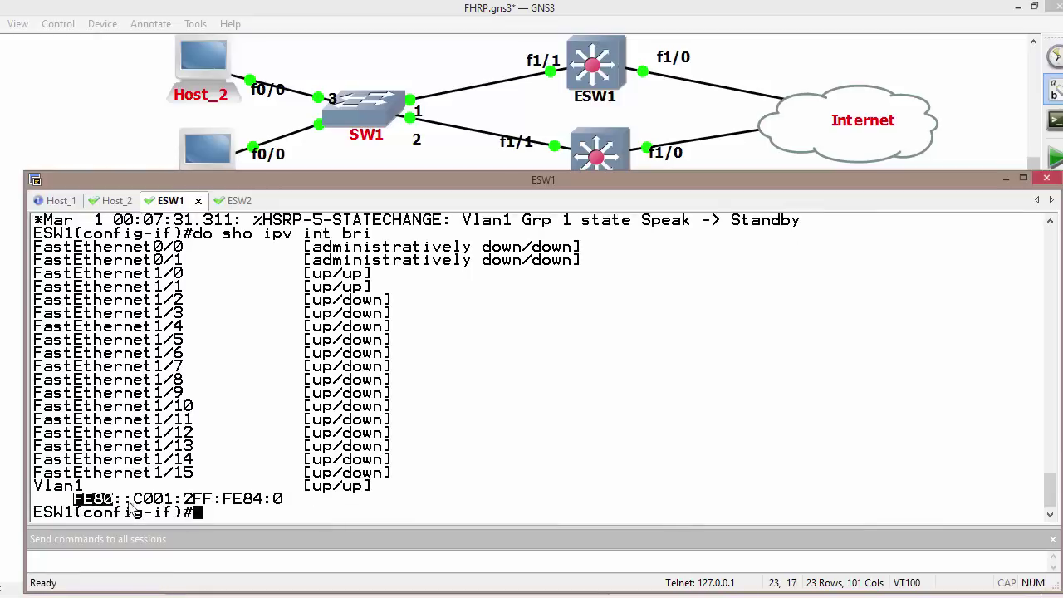
{"action": "left_click_drag", "start_coordinate": [136, 502], "coordinate": [282, 505]}
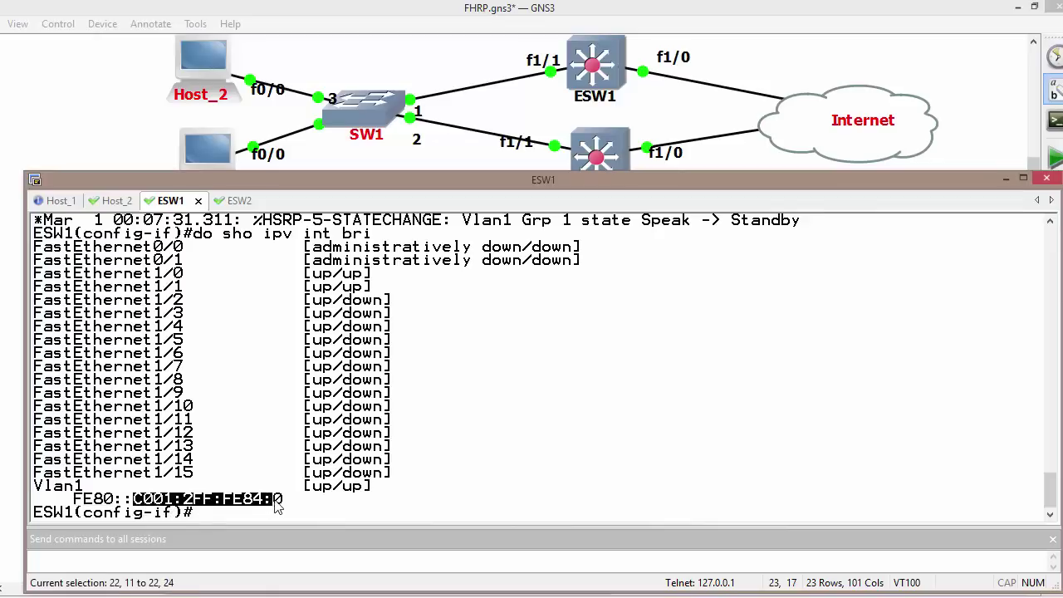
{"action": "left_click", "coordinate": [246, 205]}
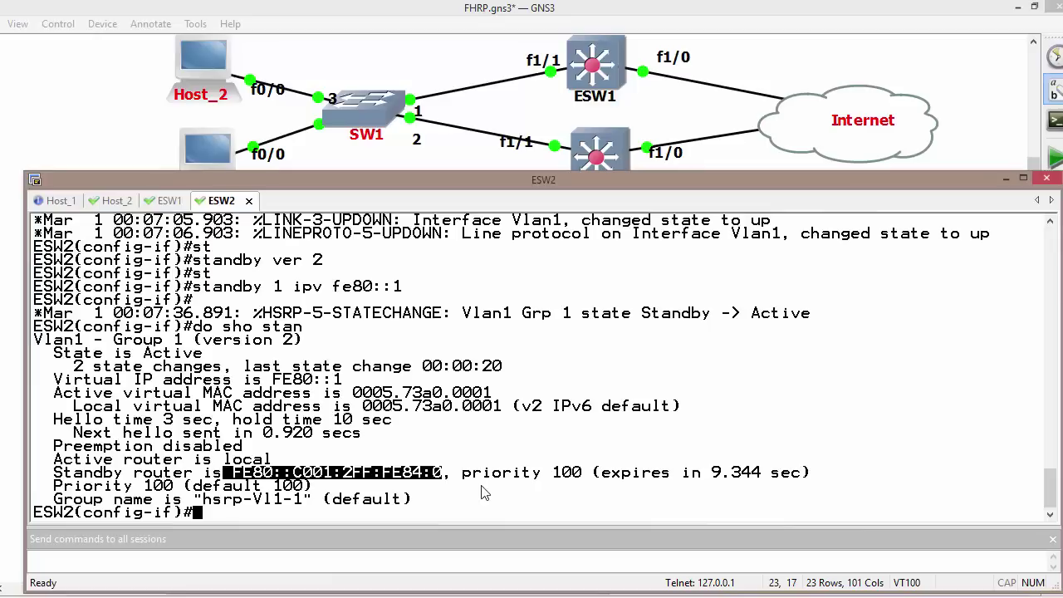
Show the HSRP standby details on ESW1 and check its state
{"action": "left_click", "coordinate": [171, 204]}
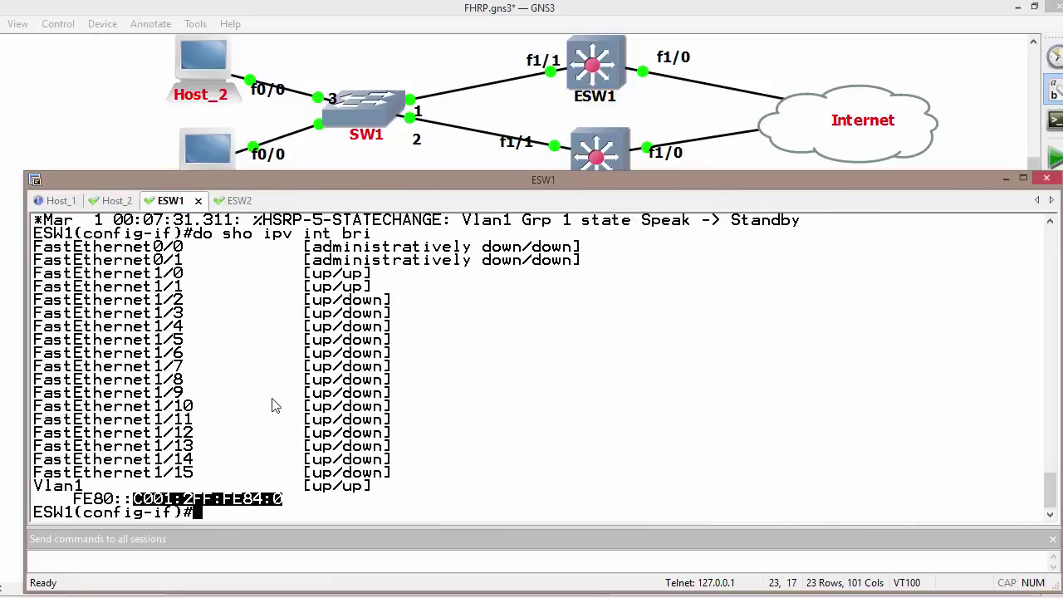
{"action": "type", "text": "do sho stan"}
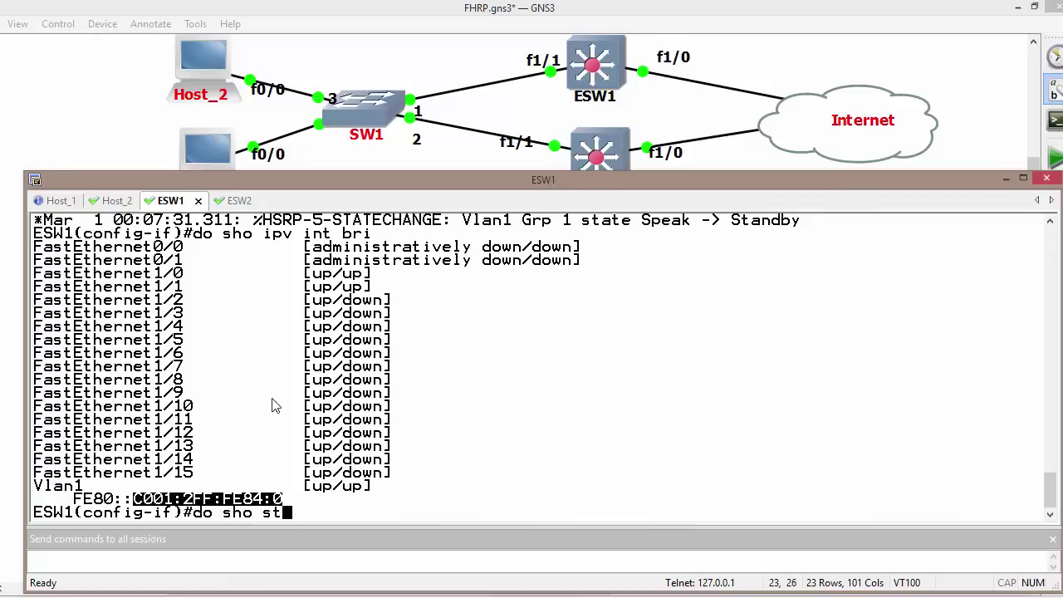
{"action": "key", "text": "Return"}
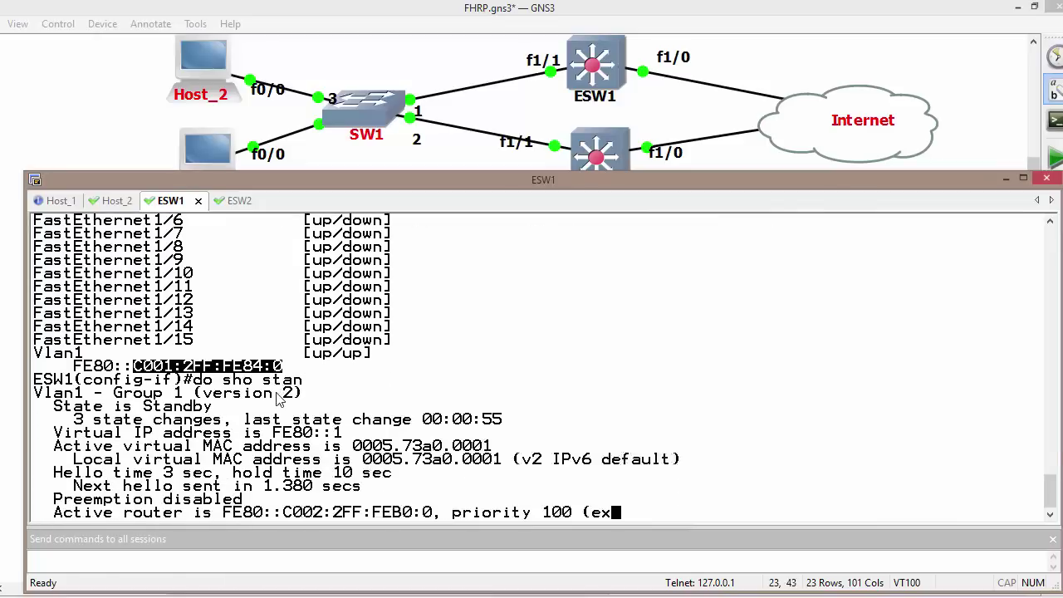
{"action": "left_click_drag", "start_coordinate": [53, 341], "coordinate": [143, 354]}
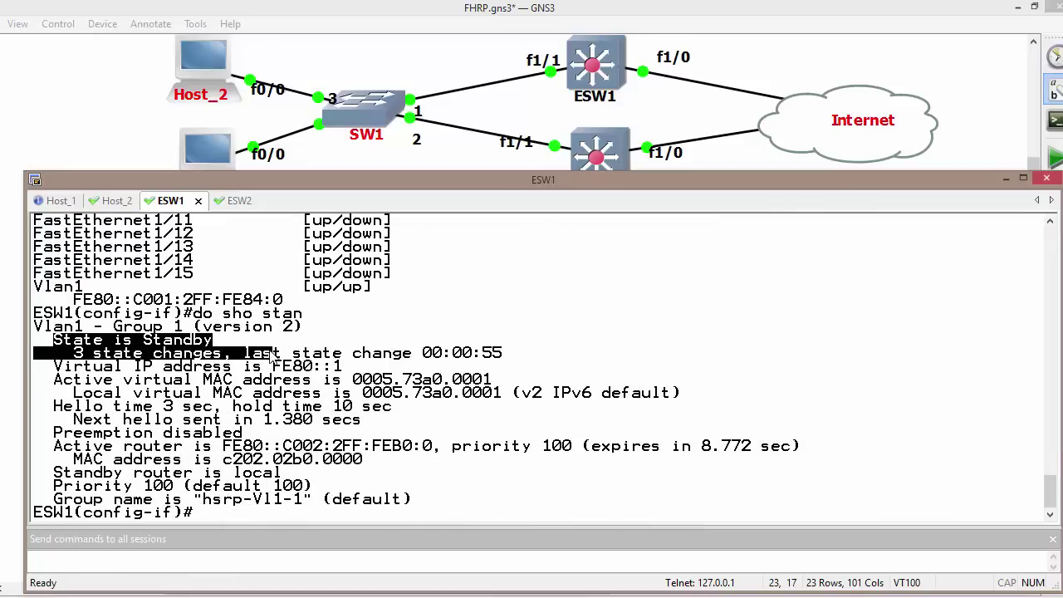
{"action": "left_click", "coordinate": [274, 356]}
On Host_1, enter the configuration of interface f0/0 and bring it up with no shutdown
{"action": "left_click", "coordinate": [67, 201]}
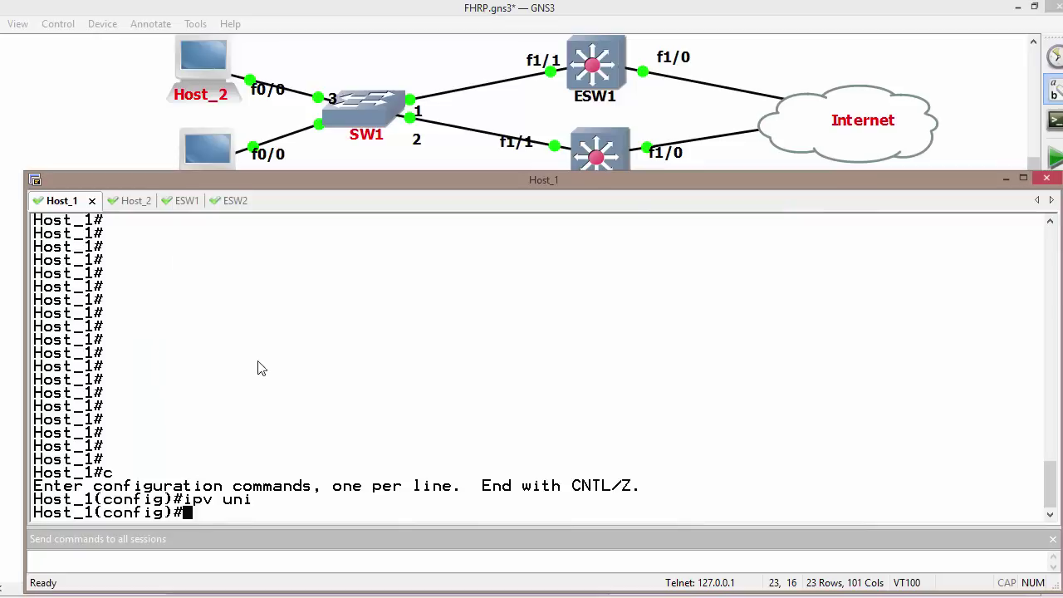
{"action": "type", "text": "ipv"}
{"action": "key", "text": "BackSpace"}
{"action": "key", "text": "BackSpace"}
{"action": "key", "text": "BackSpace"}
{"action": "type", "text": "int f0/0"}
{"action": "key", "text": "Return"}
{"action": "type", "text": "no"}
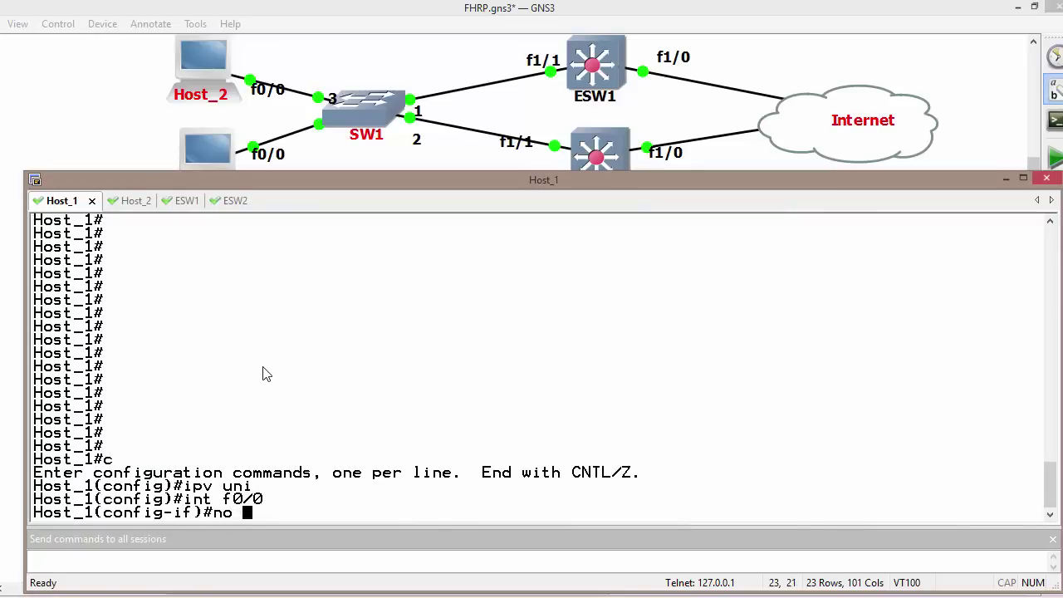
{"action": "type", "text": " shu"}
{"action": "key", "text": "Tab"}
{"action": "key", "text": "Return"}
Set Host_1's f0/0 to IPv6 address autoconfiguration with the default route option
{"action": "type", "text": "ipv ad"}
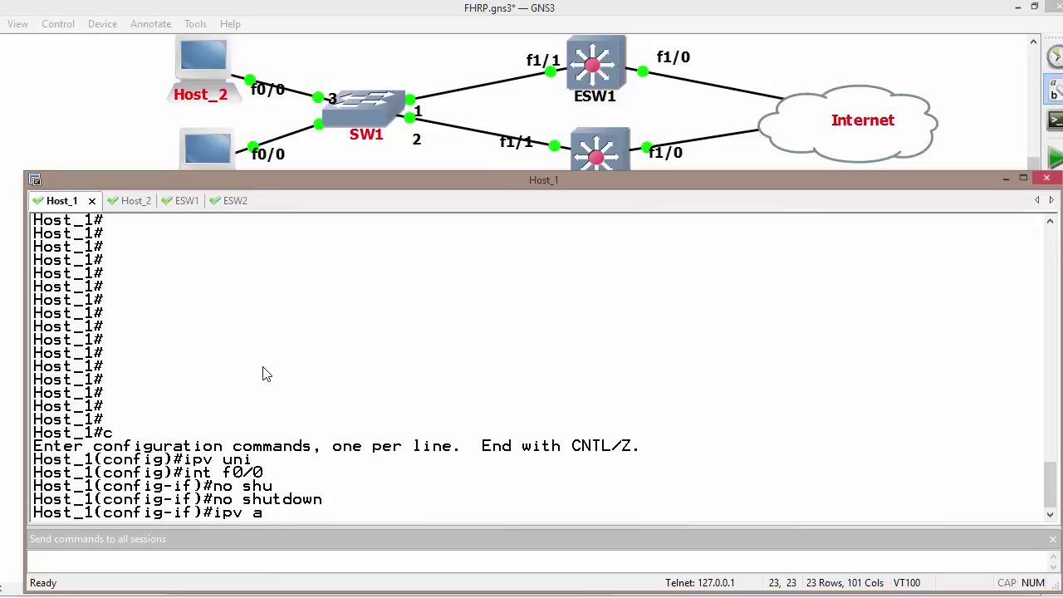
{"action": "key", "text": "Tab"}
{"action": "type", "text": "au"}
{"action": "key", "text": "Tab"}
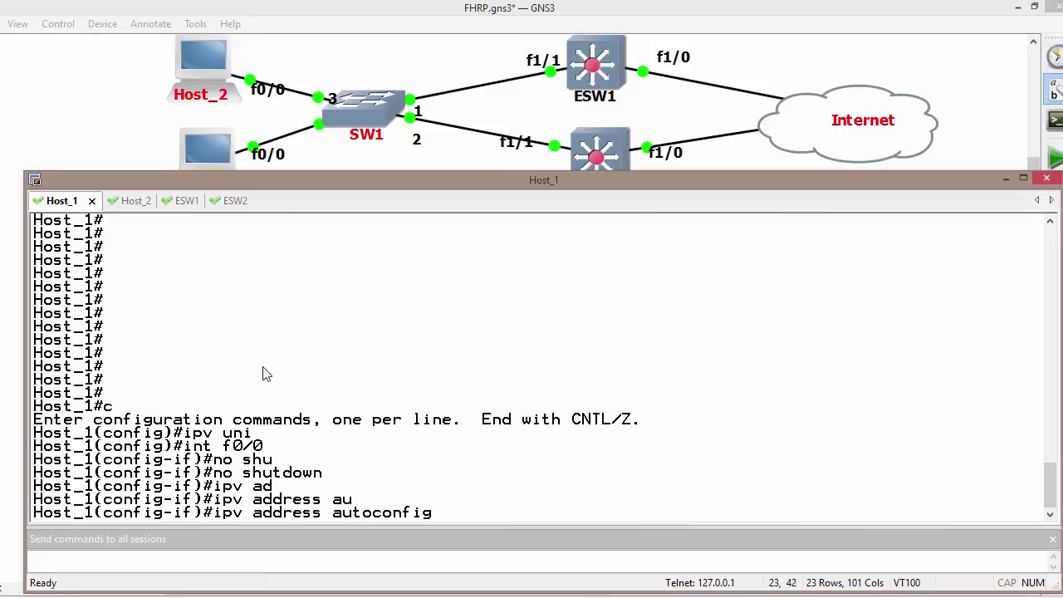
{"action": "type", "text": "?"}
{"action": "type", "text": "de"}
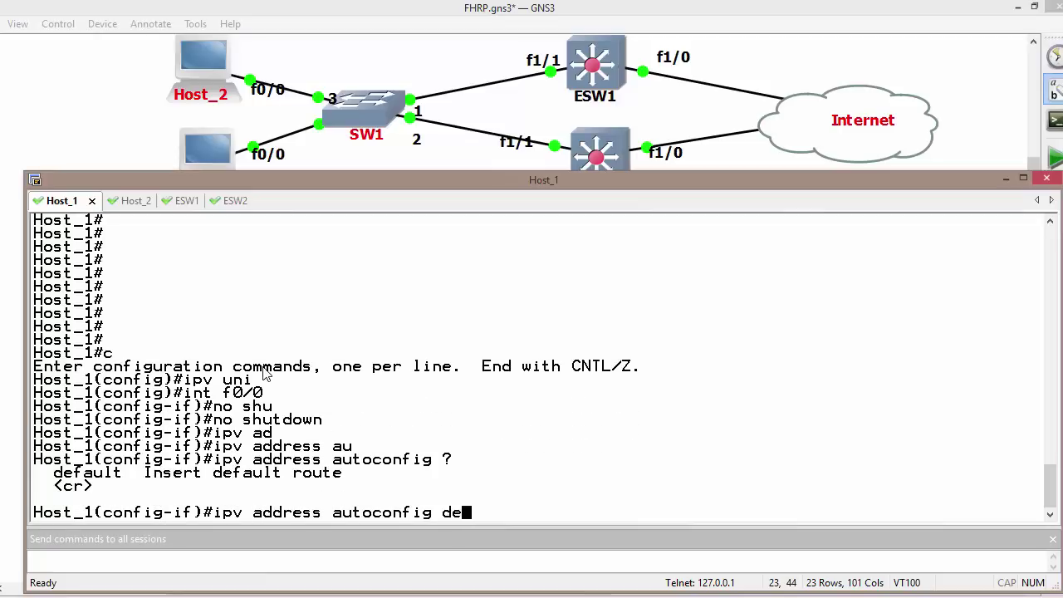
{"action": "key", "text": "Tab"}
{"action": "key", "text": "Return"}
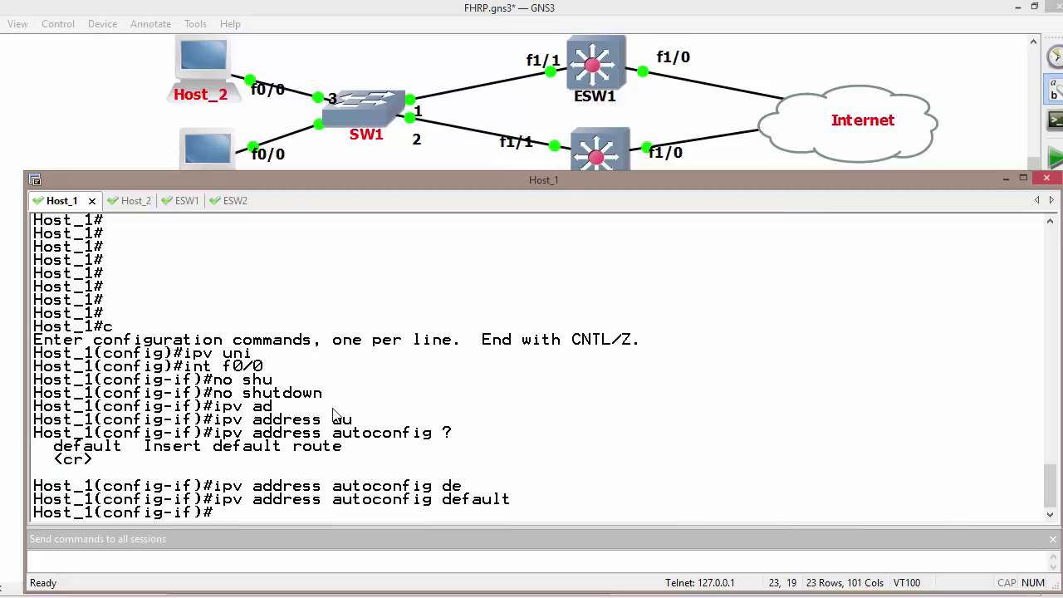
On Host_2, enter the configuration of interface f0/0 and bring it up with no shutdown
{"action": "left_click", "coordinate": [133, 201]}
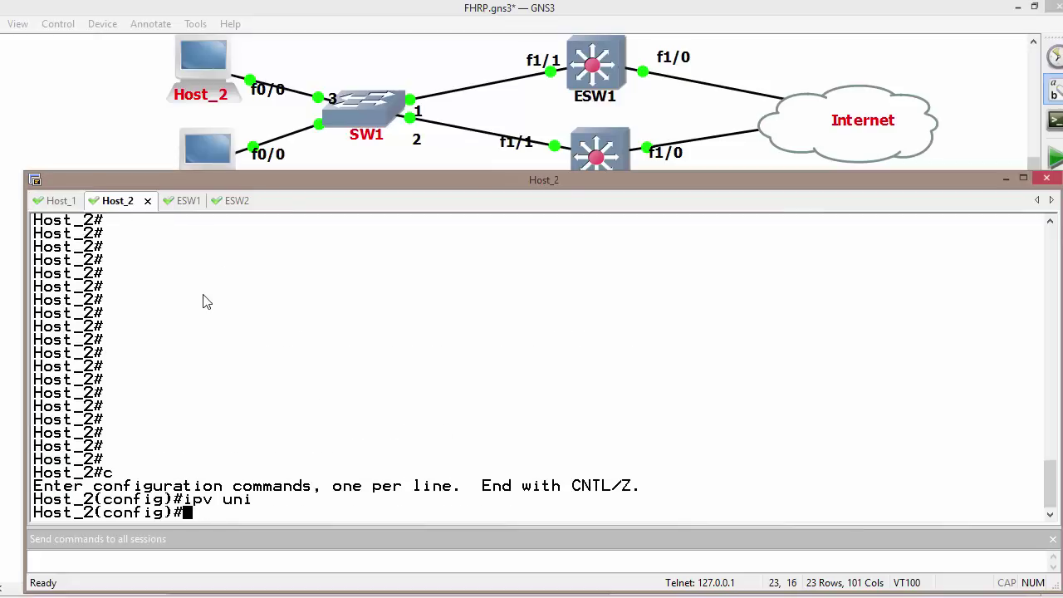
{"action": "type", "text": "int g0/0"}
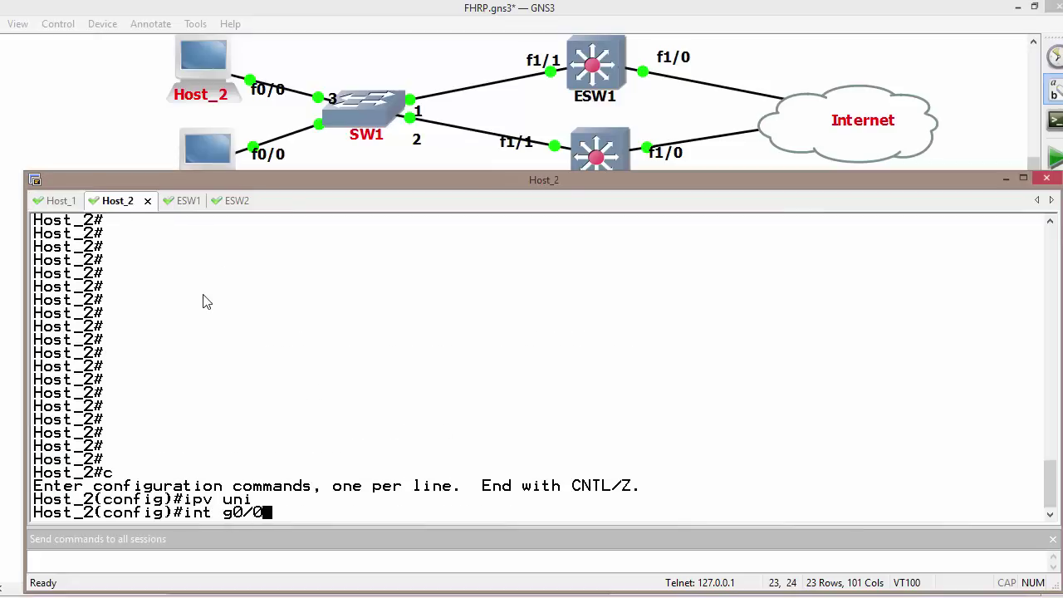
{"action": "key", "text": "BackSpace"}
{"action": "key", "text": "BackSpace"}
{"action": "key", "text": "BackSpace"}
{"action": "key", "text": "BackSpace"}
{"action": "type", "text": "f0/0"}
{"action": "key", "text": "Return"}
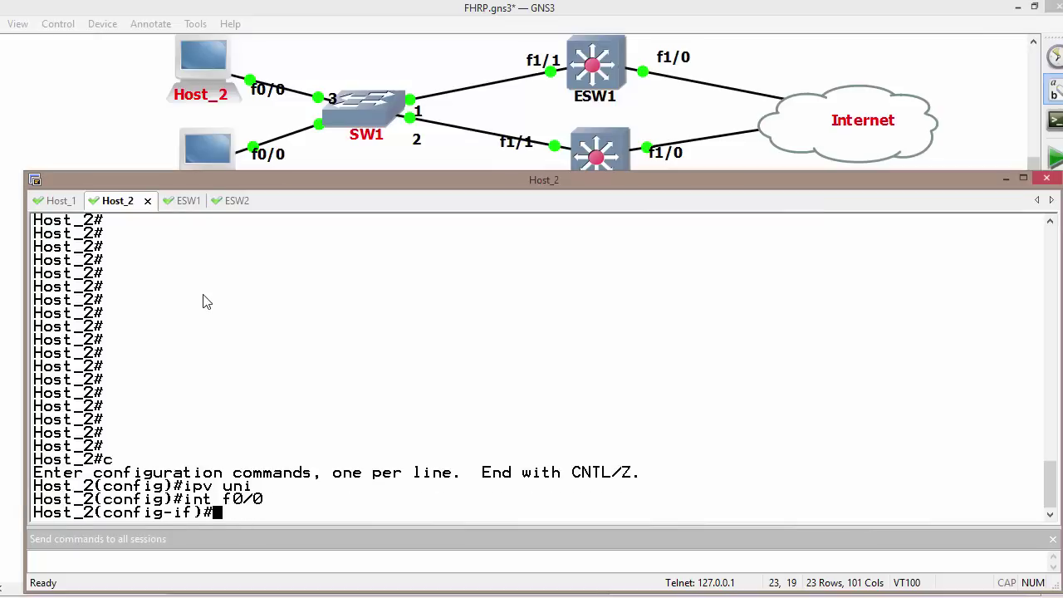
{"action": "type", "text": "no shu"}
{"action": "key", "text": "Return"}
Set Host_2's f0/0 to IPv6 address autoconfiguration with the default route option
{"action": "type", "text": "ip"}
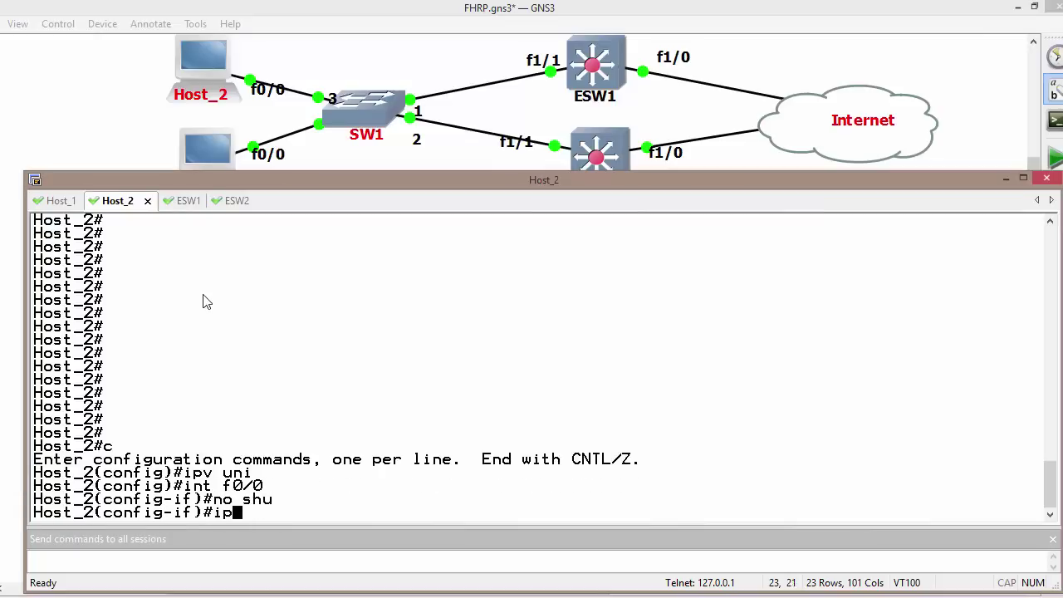
{"action": "type", "text": "v ad"}
{"action": "key", "text": "Tab"}
{"action": "type", "text": "au"}
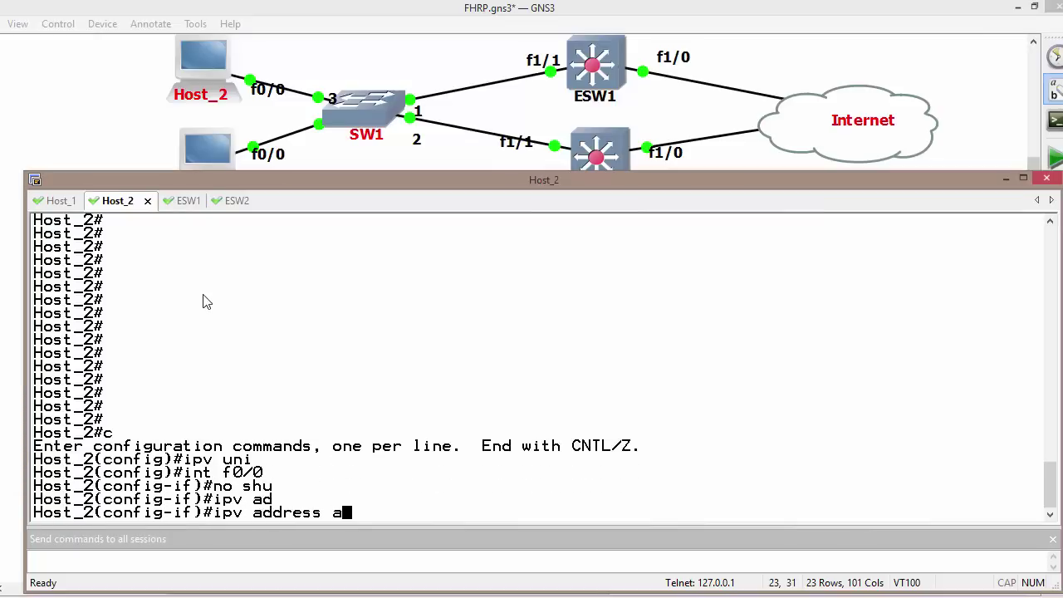
{"action": "key", "text": "Tab"}
{"action": "type", "text": "de"}
{"action": "key", "text": "Tab"}
{"action": "key", "text": "Return"}
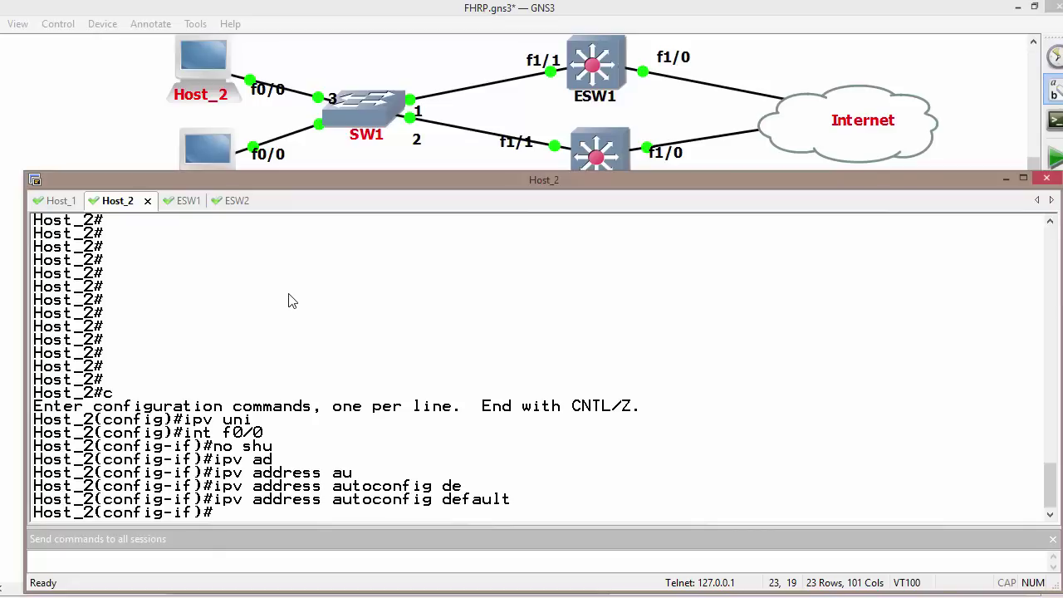
Leave configuration mode on Host_1, show its IPv6 routing table and examine the default route's next hop
{"action": "left_click", "coordinate": [60, 201]}
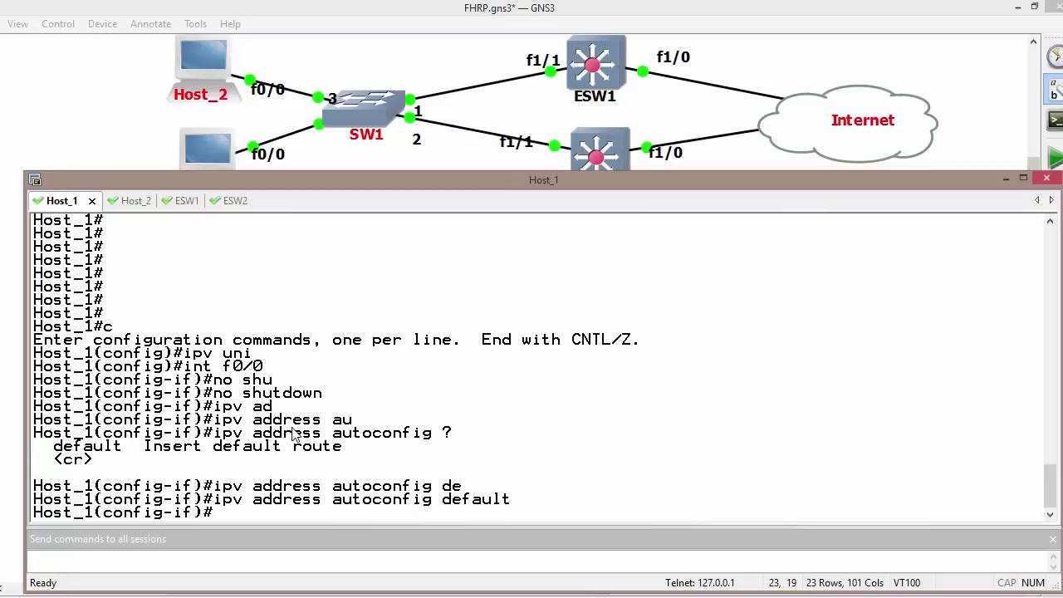
{"action": "key", "text": "ctrl+z"}
{"action": "key", "text": "Return"}
{"action": "key", "text": "Return"}
{"action": "key", "text": "Return"}
{"action": "key", "text": "Return"}
{"action": "type", "text": "sh"}
{"action": "key", "text": "Tab"}
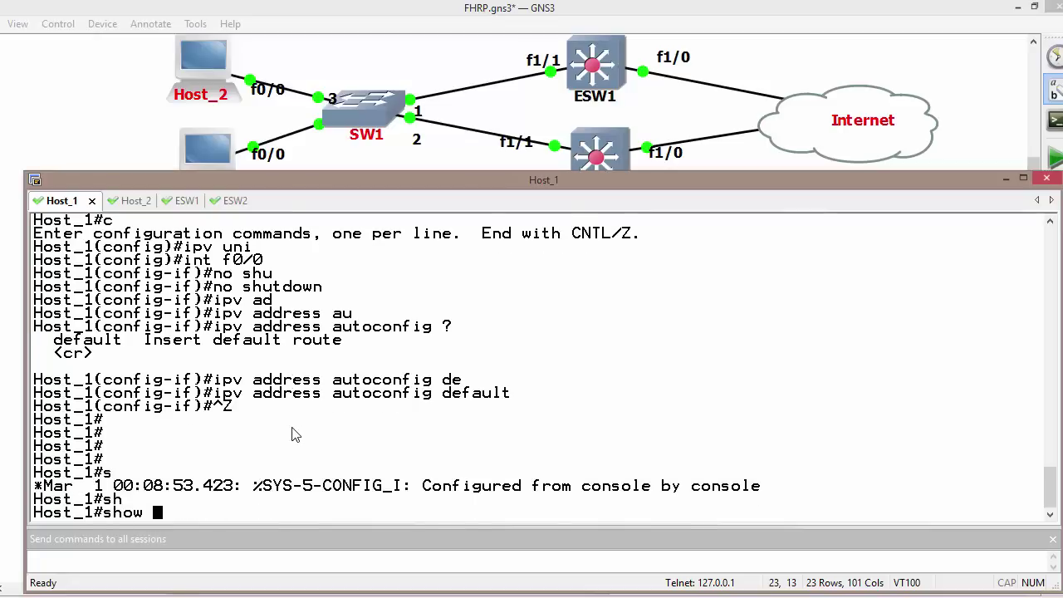
{"action": "type", "text": "ipv rou"}
{"action": "key", "text": "Return"}
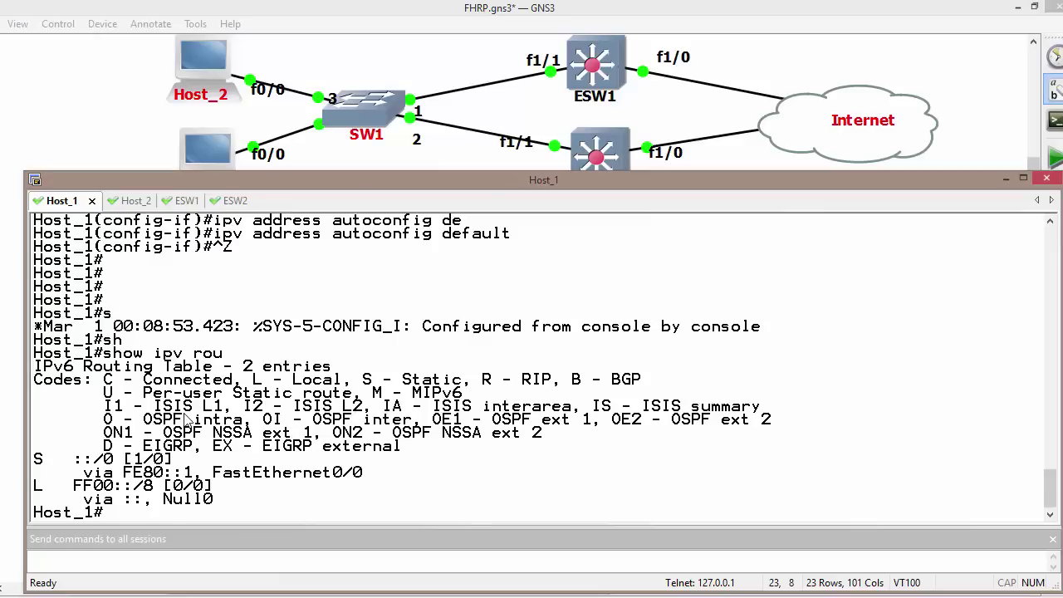
{"action": "left_click_drag", "start_coordinate": [34, 459], "coordinate": [175, 460]}
{"action": "left_click", "coordinate": [153, 492]}
{"action": "left_click_drag", "start_coordinate": [117, 478], "coordinate": [198, 480]}
Show the IPv6 routing table on Host_2 and compare its default route with Host_1's
{"action": "left_click", "coordinate": [135, 201]}
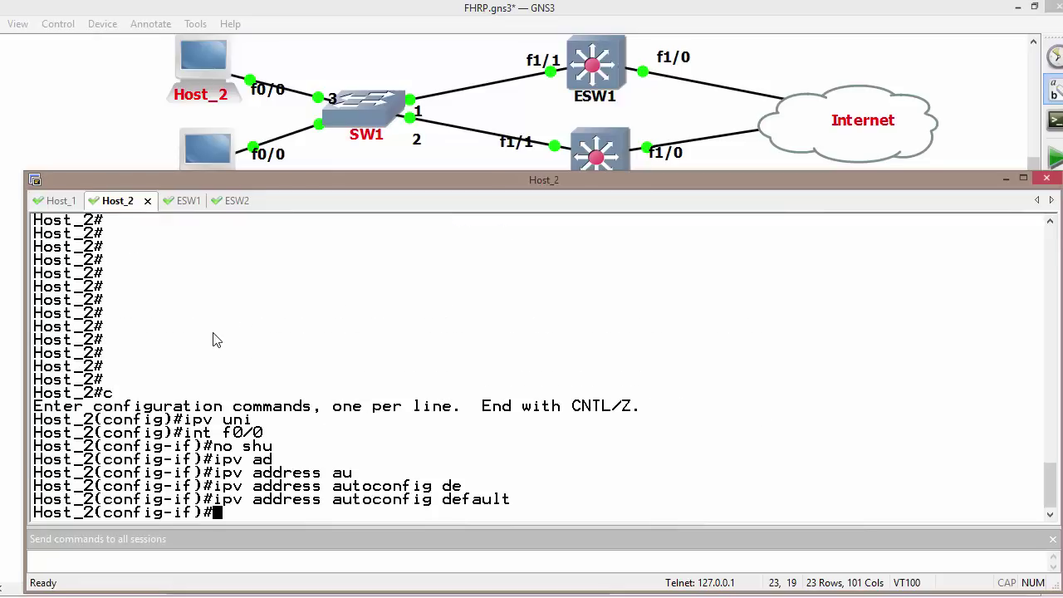
{"action": "type", "text": "do sho ip"}
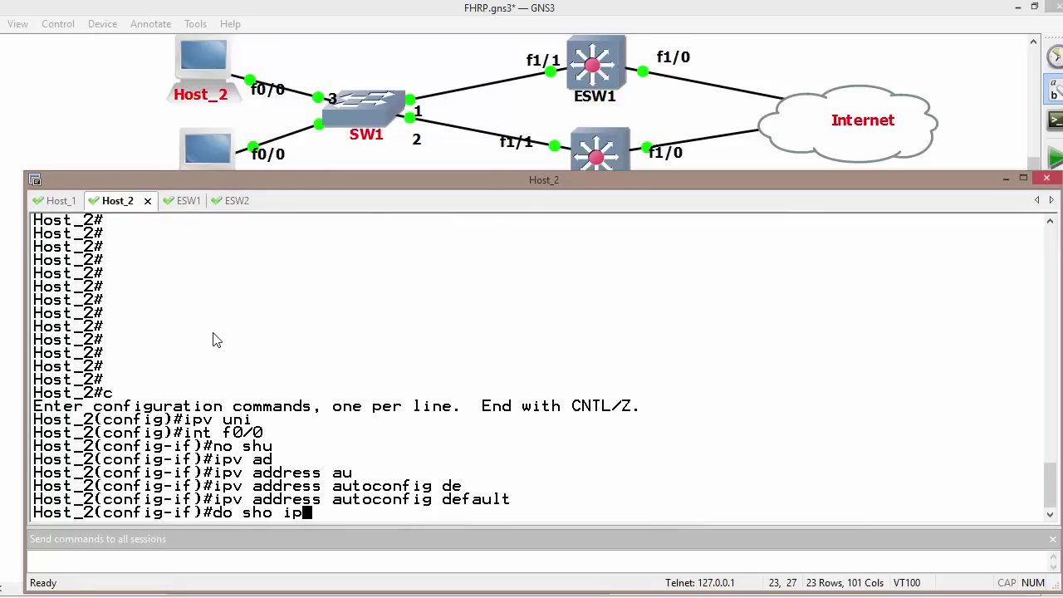
{"action": "type", "text": "v rou"}
{"action": "key", "text": "Return"}
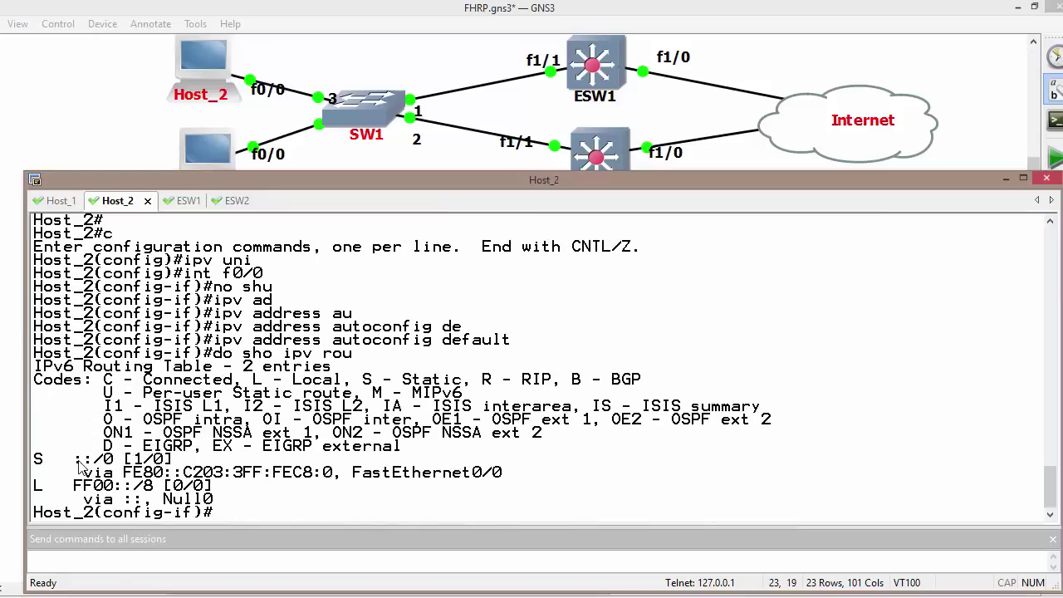
{"action": "left_click_drag", "start_coordinate": [79, 462], "coordinate": [174, 460]}
{"action": "left_click", "coordinate": [68, 201]}
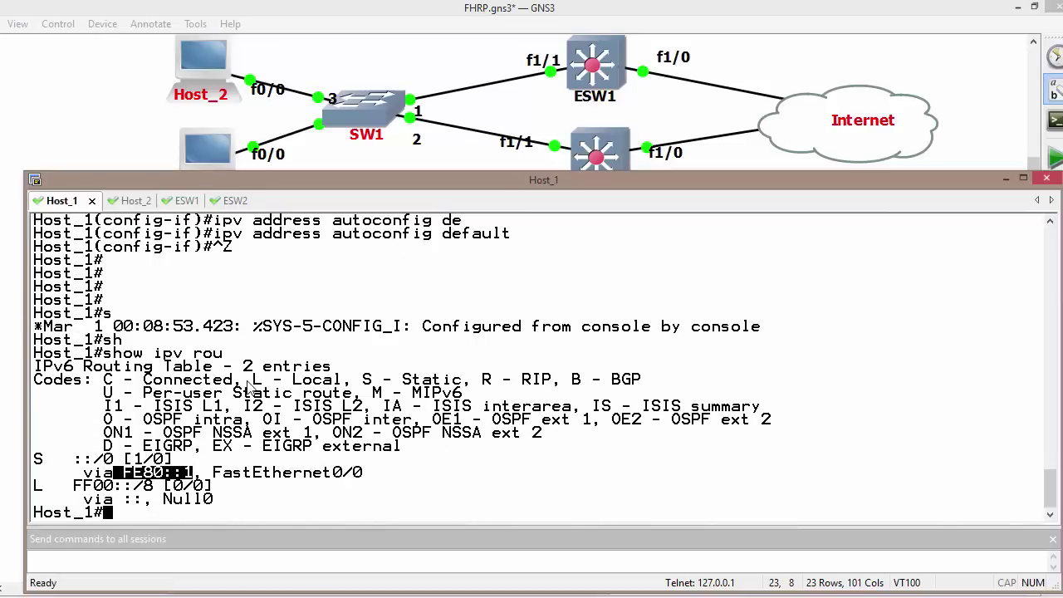
{"action": "key", "text": "Return"}
{"action": "key", "text": "Return"}
{"action": "key", "text": "Return"}
{"action": "key", "text": "Return"}
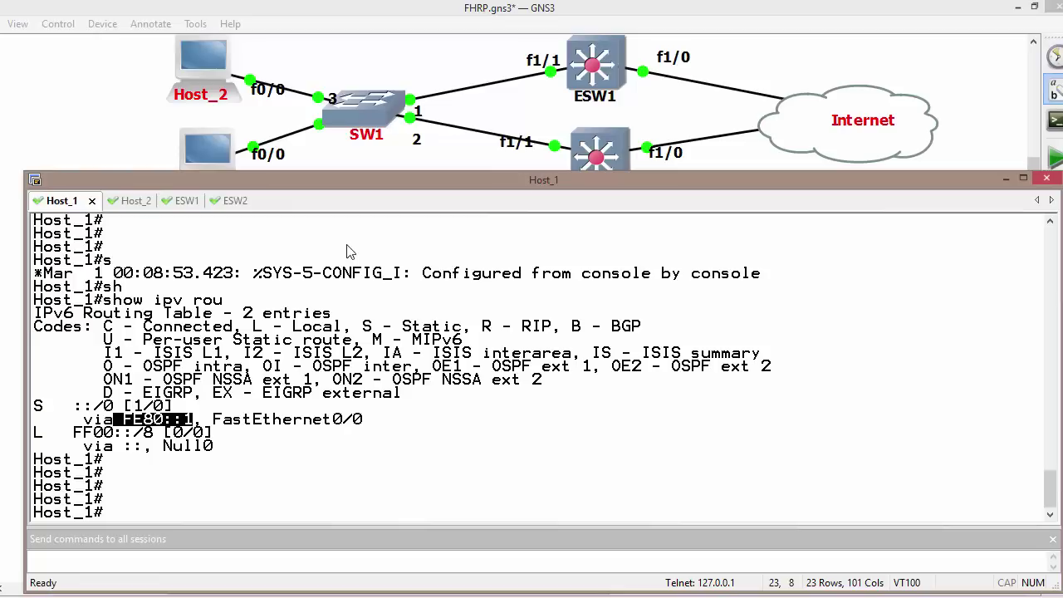
Exit interface and global configuration modes on ESW1 to return to privileged mode
{"action": "left_click", "coordinate": [192, 201]}
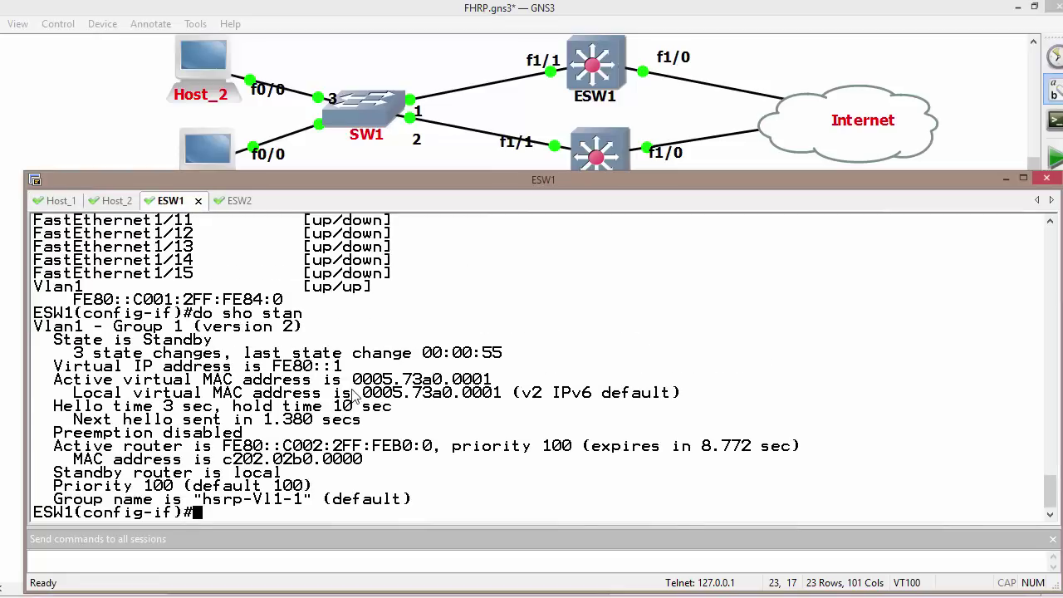
{"action": "left_click", "coordinate": [239, 200]}
{"action": "left_click", "coordinate": [168, 200]}
{"action": "type", "text": "exit"}
{"action": "key", "text": "Return"}
{"action": "key", "text": "Return"}
{"action": "key", "text": "Return"}
{"action": "key", "text": "Return"}
{"action": "key", "text": "Return"}
{"action": "key", "text": "Return"}
{"action": "key", "text": "Return"}
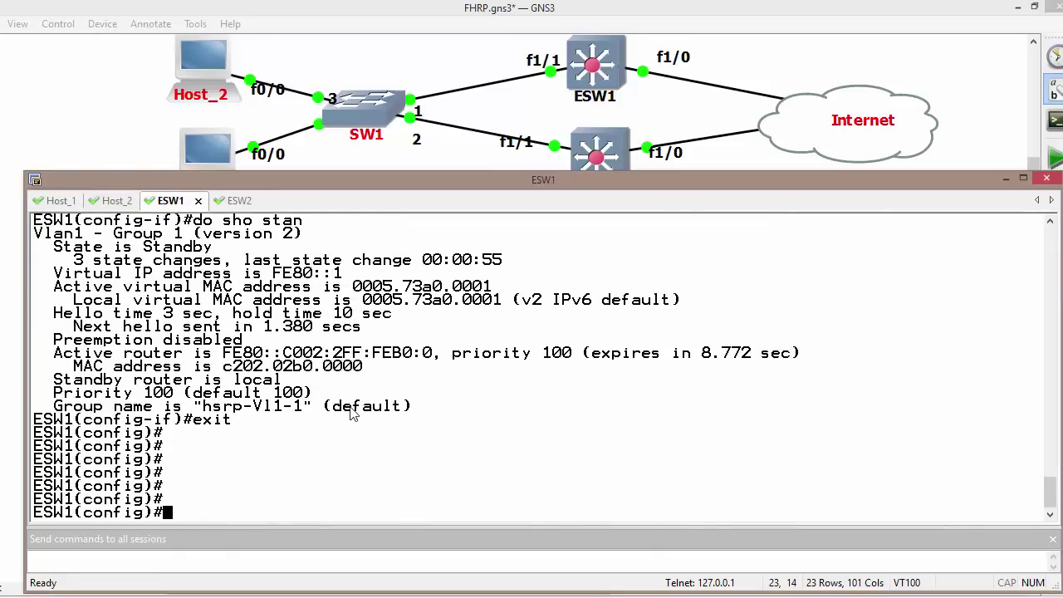
{"action": "type", "text": "exit"}
{"action": "key", "text": "Return"}
{"action": "key", "text": "Return"}
{"action": "key", "text": "Return"}
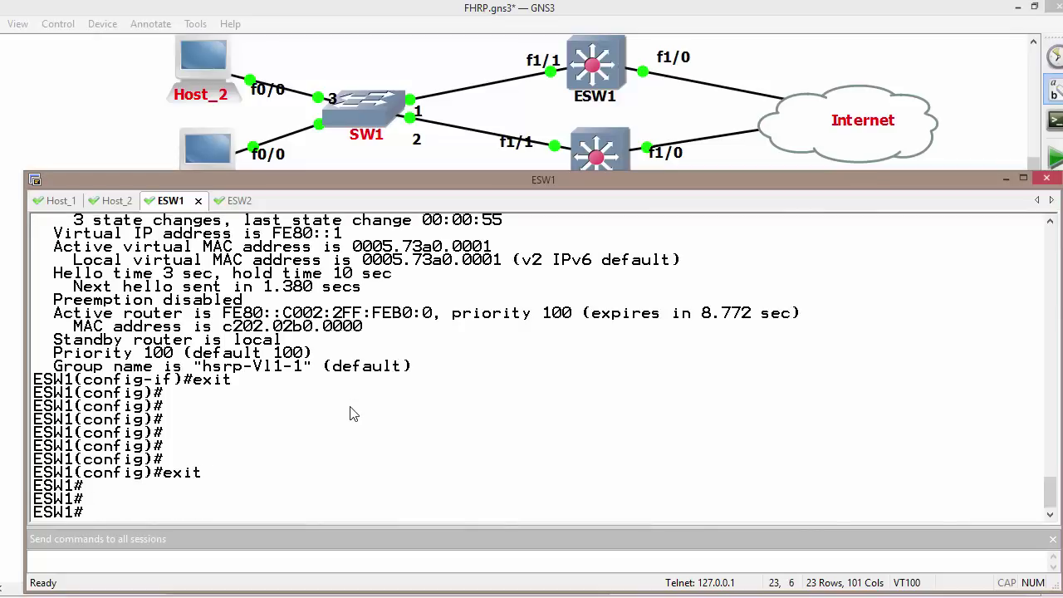
{"action": "type", "text": "ipv "}
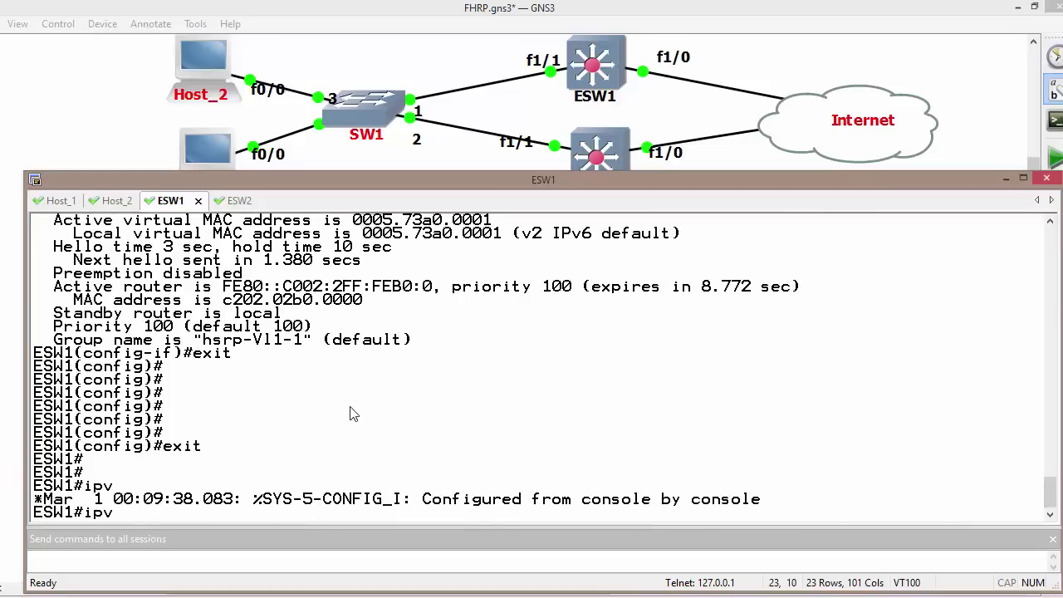
{"action": "type", "text": "ic"}
{"action": "key", "text": "Tab"}
{"action": "key", "text": "BackSpace"}
{"action": "key", "text": "BackSpace"}
{"action": "key", "text": "BackSpace"}
{"action": "key", "text": "BackSpace"}
{"action": "key", "text": "BackSpace"}
{"action": "key", "text": "BackSpace"}
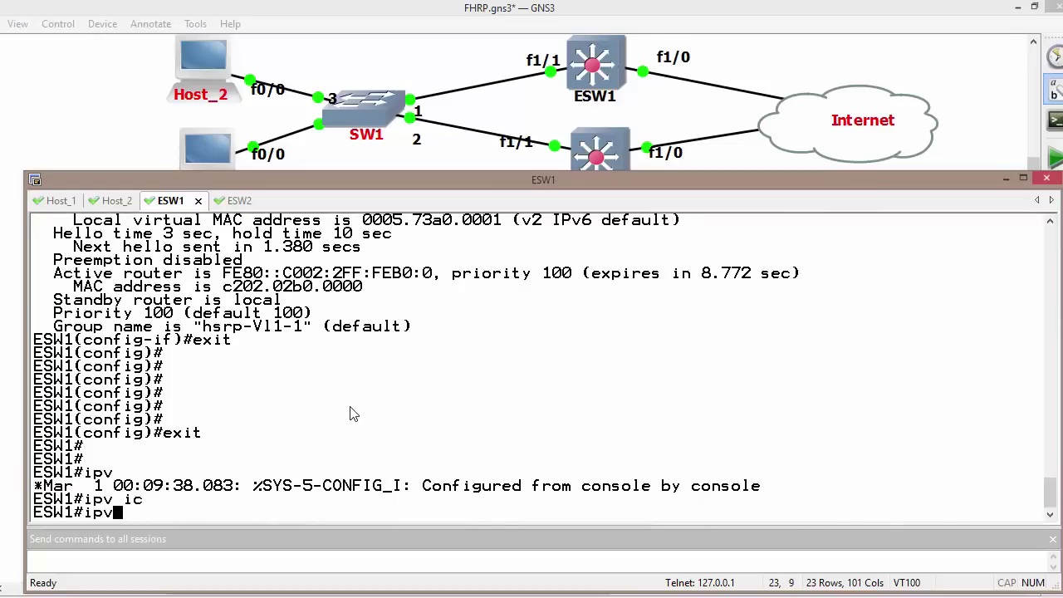
Turn on IPv6 ICMP packet debugging on ESW1 with debug ipv6 icmp
{"action": "type", "text": "deb"}
{"action": "key", "text": "Tab"}
{"action": "type", "text": "i"}
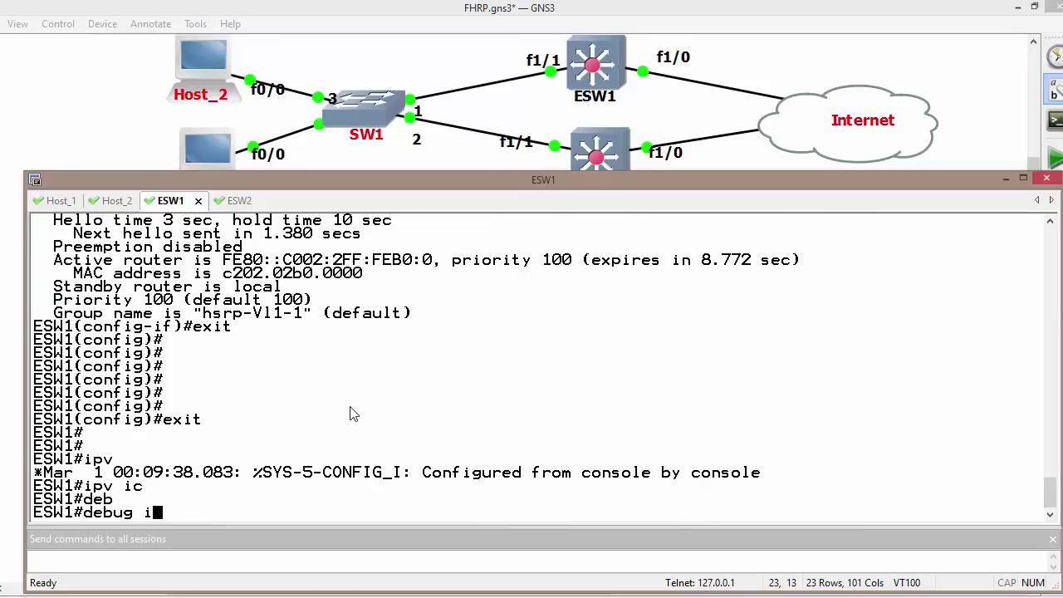
{"action": "type", "text": "pv"}
{"action": "key", "text": "Tab"}
{"action": "type", "text": "ic"}
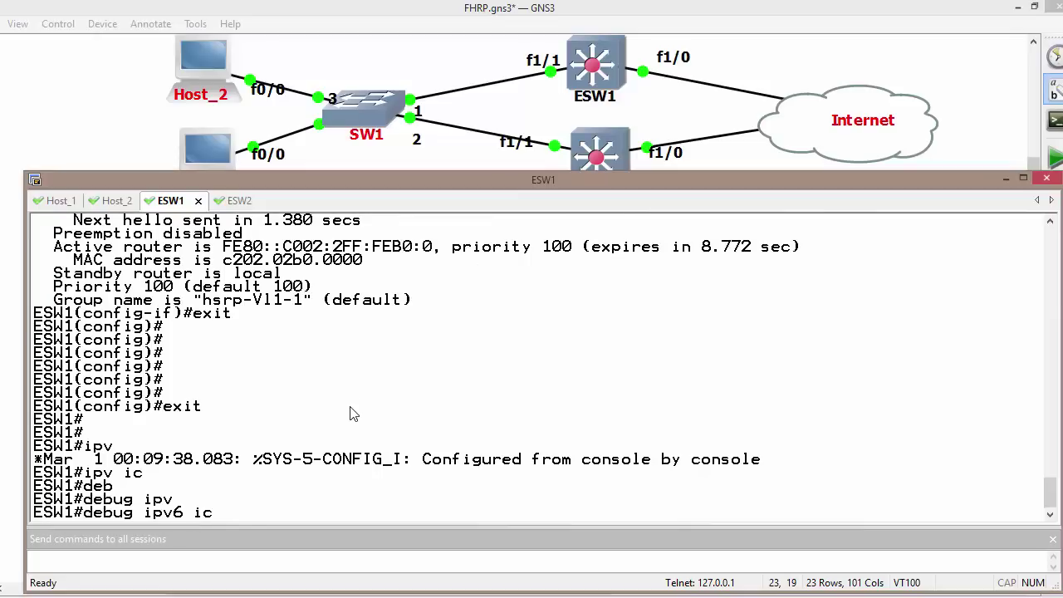
{"action": "key", "text": "Tab"}
{"action": "key", "text": "Return"}
Leave configuration mode on ESW2 to return to privileged mode
{"action": "left_click", "coordinate": [241, 200]}
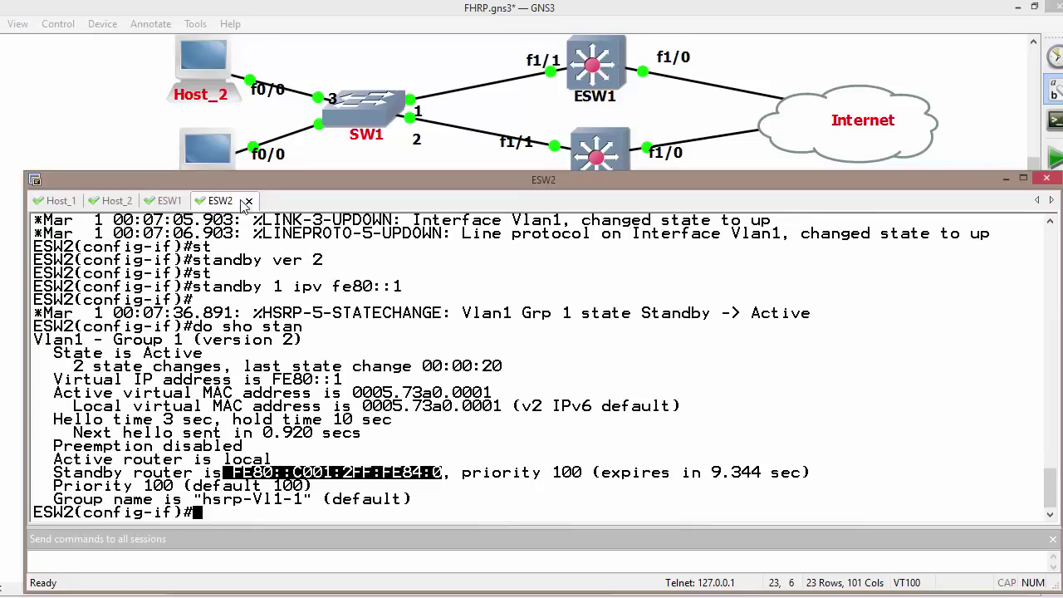
{"action": "key", "text": "ctrl+z"}
{"action": "key", "text": "Return"}
{"action": "type", "text": "ipv"}
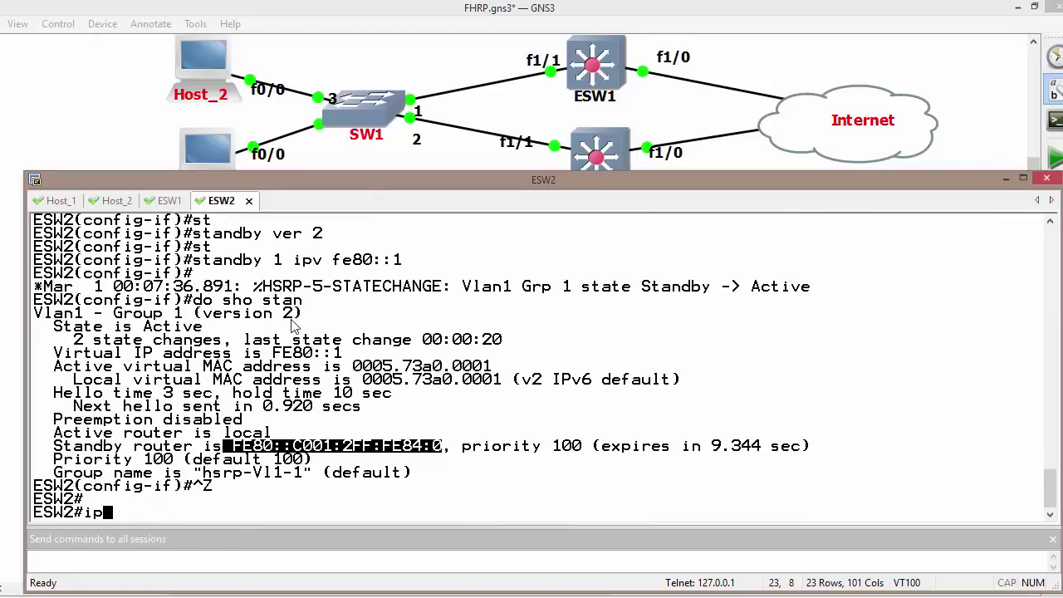
{"action": "key", "text": "BackSpace"}
{"action": "key", "text": "BackSpace"}
{"action": "key", "text": "BackSpace"}
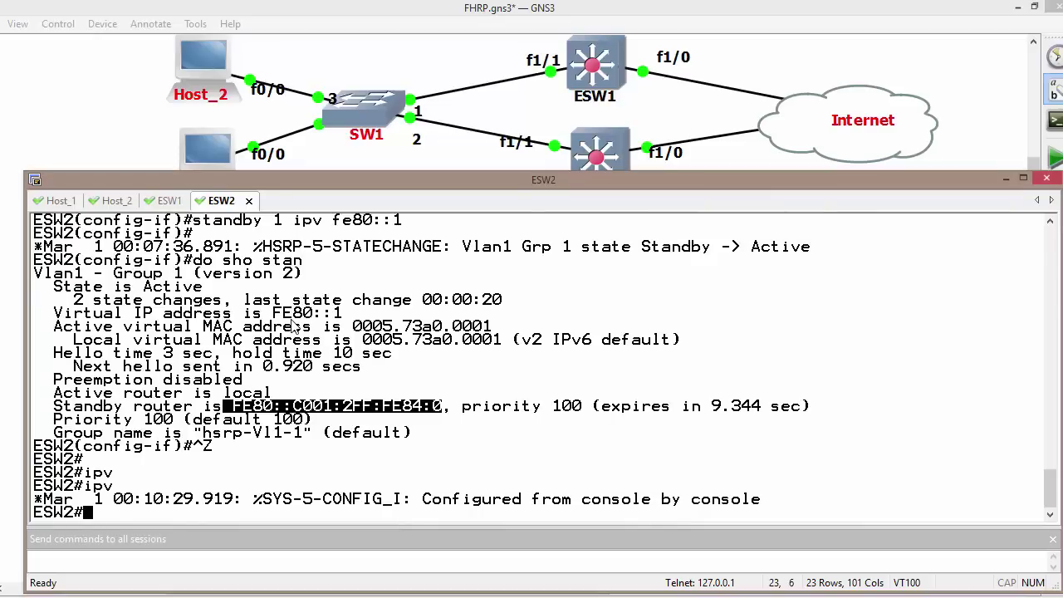
Turn on IPv6 ICMP packet debugging on ESW2 with debug ipv6 icmp
{"action": "type", "text": "deb"}
{"action": "key", "text": "Tab"}
{"action": "type", "text": "ipv"}
{"action": "key", "text": "Tab"}
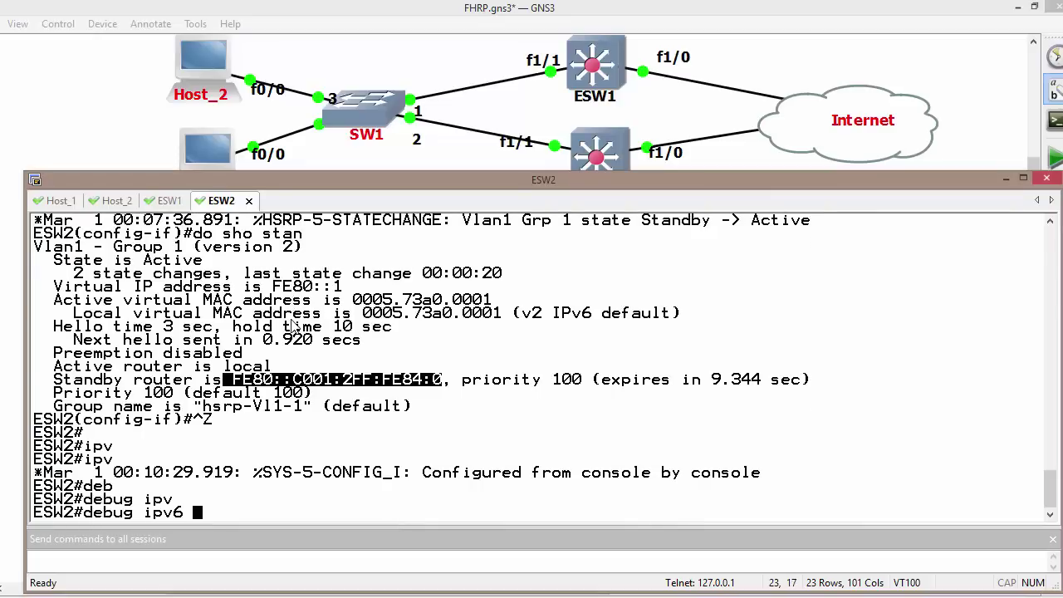
{"action": "type", "text": "ic"}
{"action": "key", "text": "Tab"}
{"action": "key", "text": "Return"}
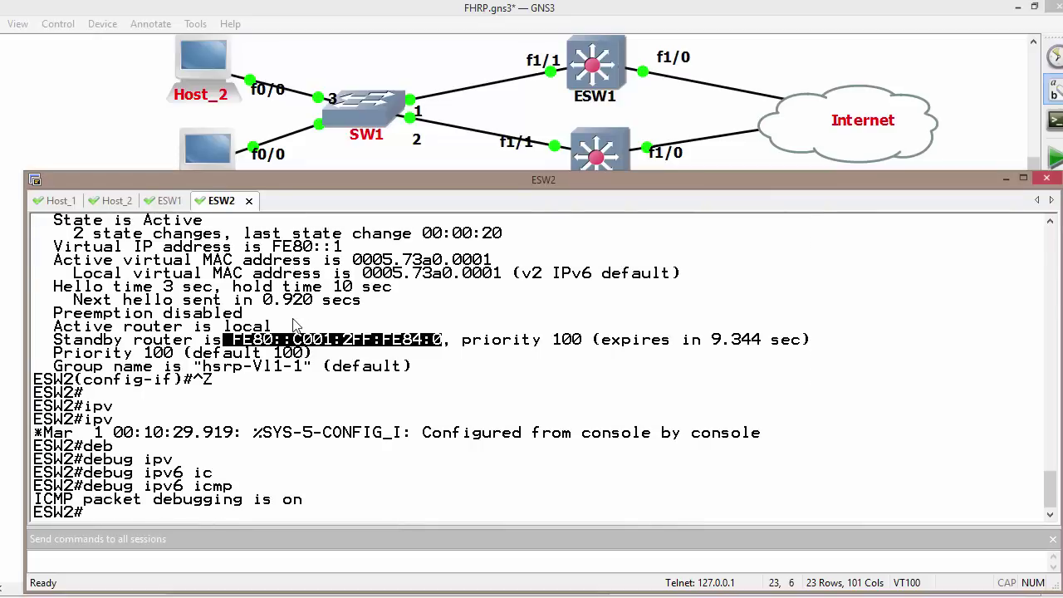
Ping fe80::1 from Host_1 through output interface FastEthernet0/0 and check the echo results
{"action": "left_click", "coordinate": [61, 200]}
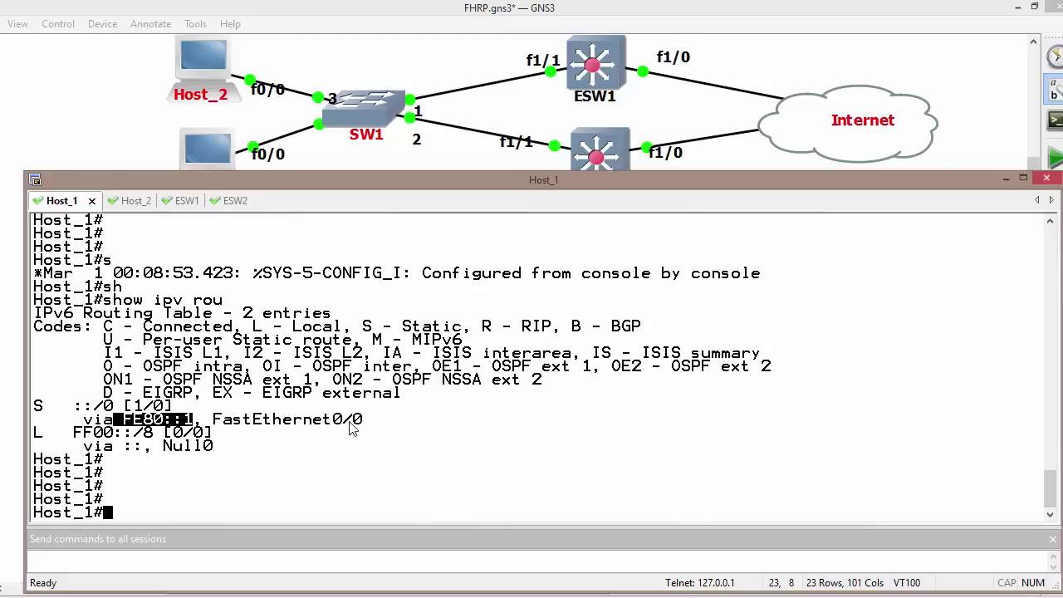
{"action": "type", "text": "ping fe8"}
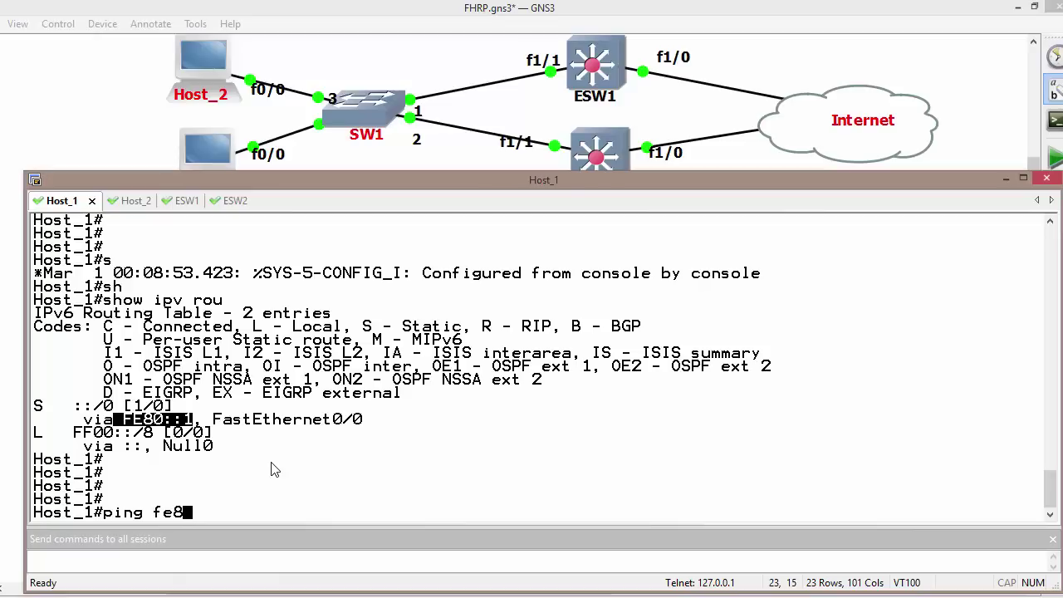
{"action": "type", "text": "0::1"}
{"action": "key", "text": "Return"}
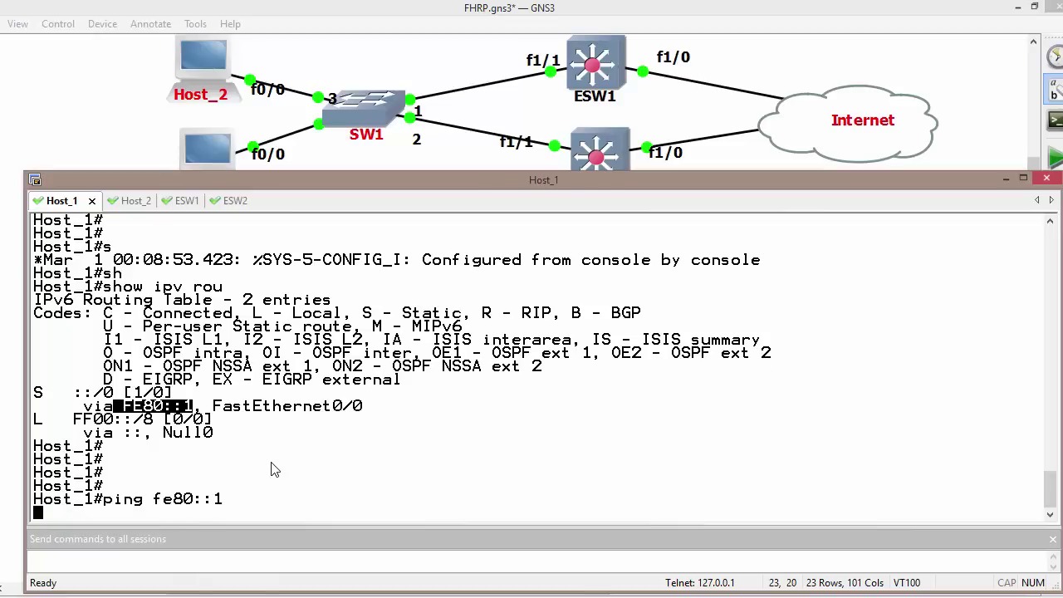
{"action": "left_click_drag", "start_coordinate": [365, 406], "coordinate": [215, 407]}
{"action": "right_click", "coordinate": [222, 409]}
{"action": "key", "text": "Return"}
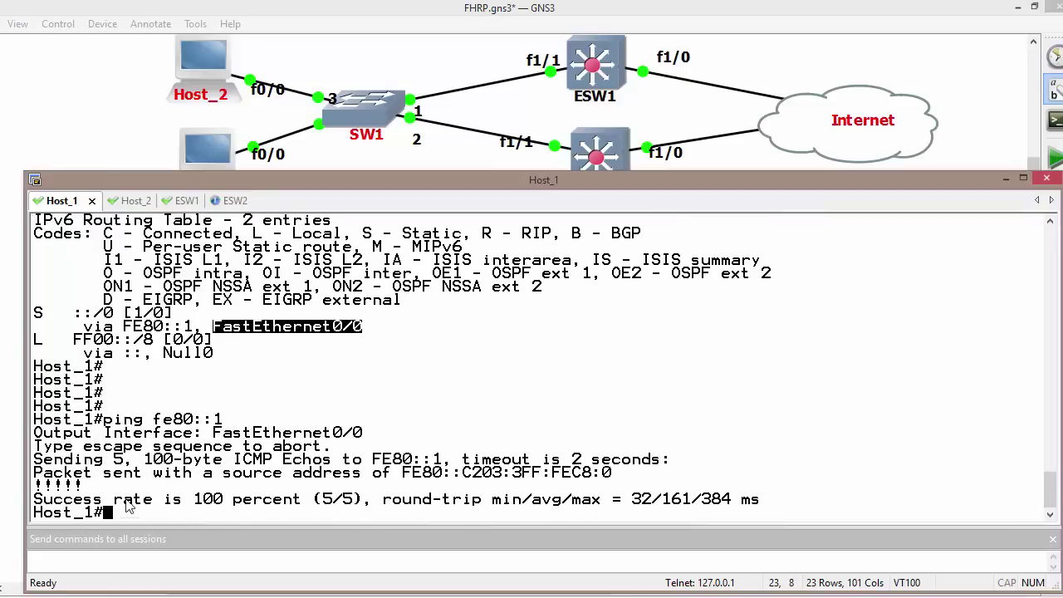
{"action": "left_click_drag", "start_coordinate": [84, 486], "coordinate": [33, 486]}
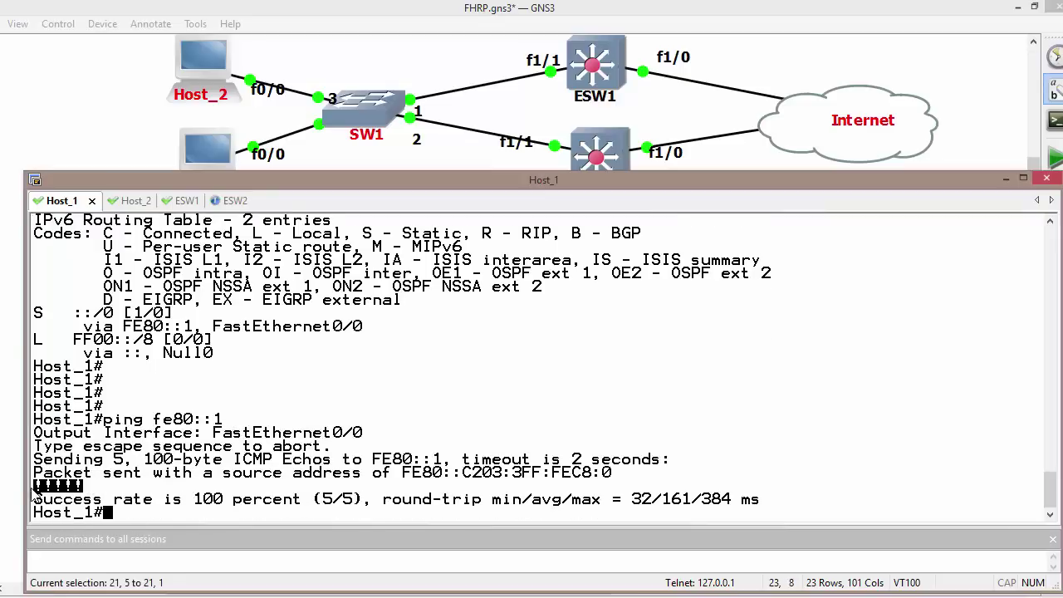
Examine ESW2's ICMPv6 debug output for the source address of the echo requests
{"action": "left_click", "coordinate": [231, 200]}
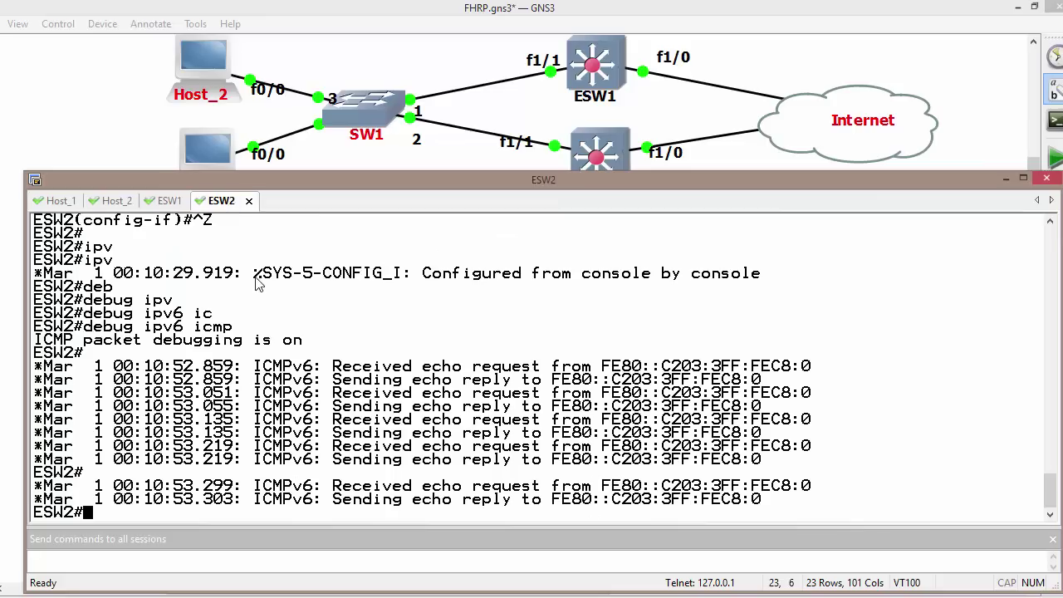
{"action": "left_click", "coordinate": [822, 332]}
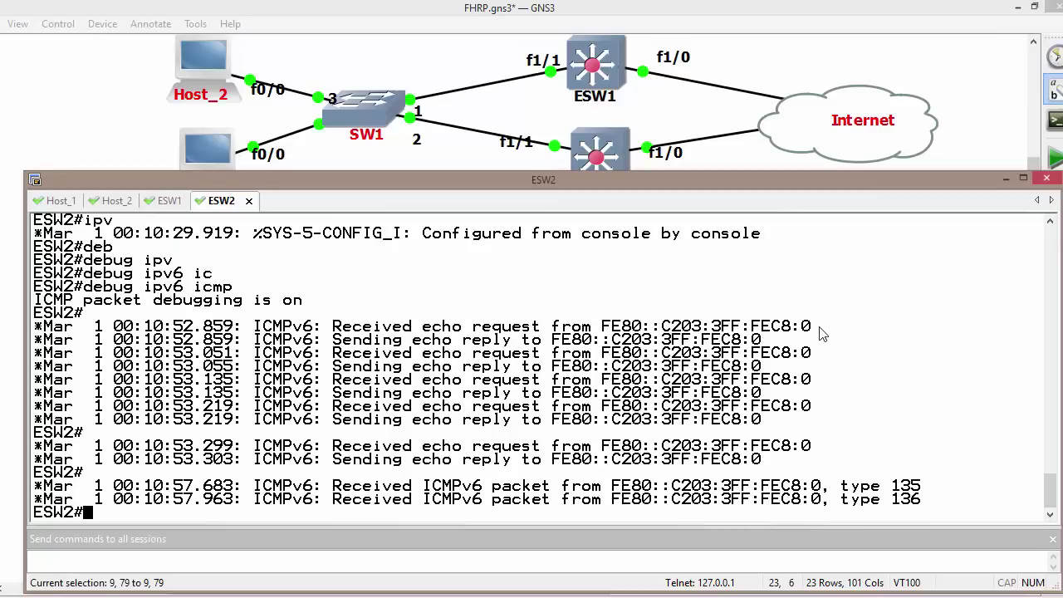
{"action": "left_click_drag", "start_coordinate": [814, 327], "coordinate": [622, 326]}
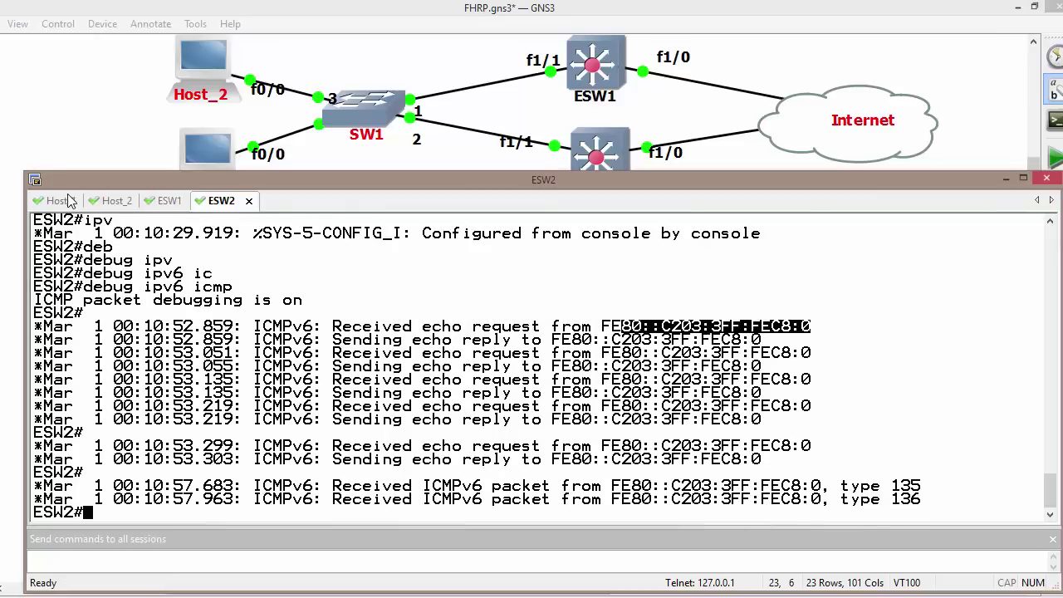
Leave interface configuration mode on Host_2 to return to privileged mode
{"action": "left_click", "coordinate": [59, 200]}
{"action": "left_click", "coordinate": [152, 202]}
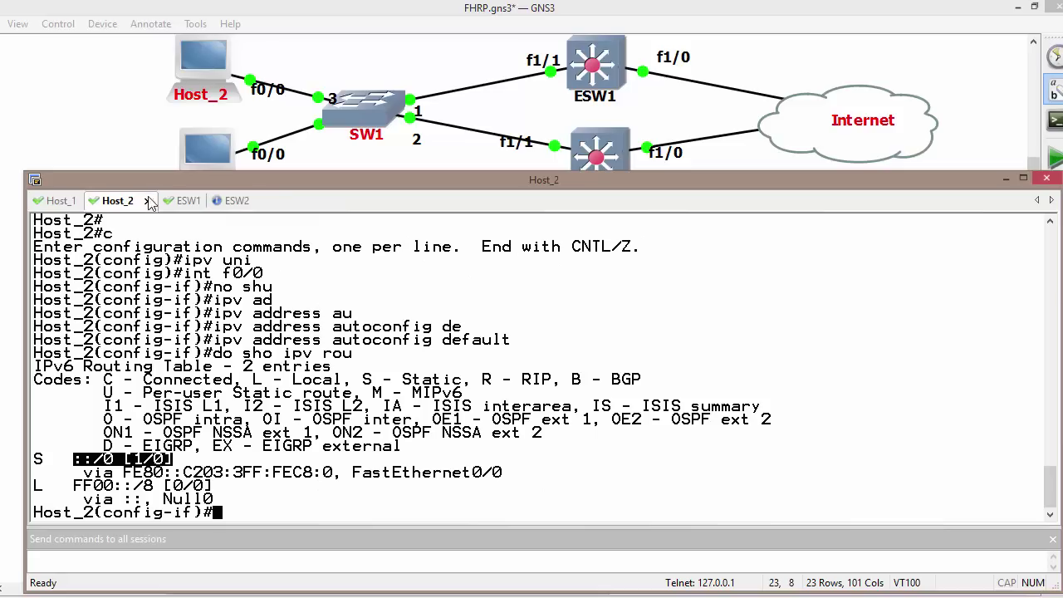
{"action": "key", "text": "ctrl+z"}
{"action": "key", "text": "Return"}
{"action": "key", "text": "Return"}
{"action": "key", "text": "Return"}
Ping fe80::1 from Host_2 through output interface FastEthernet0/0
{"action": "type", "text": "ping"}
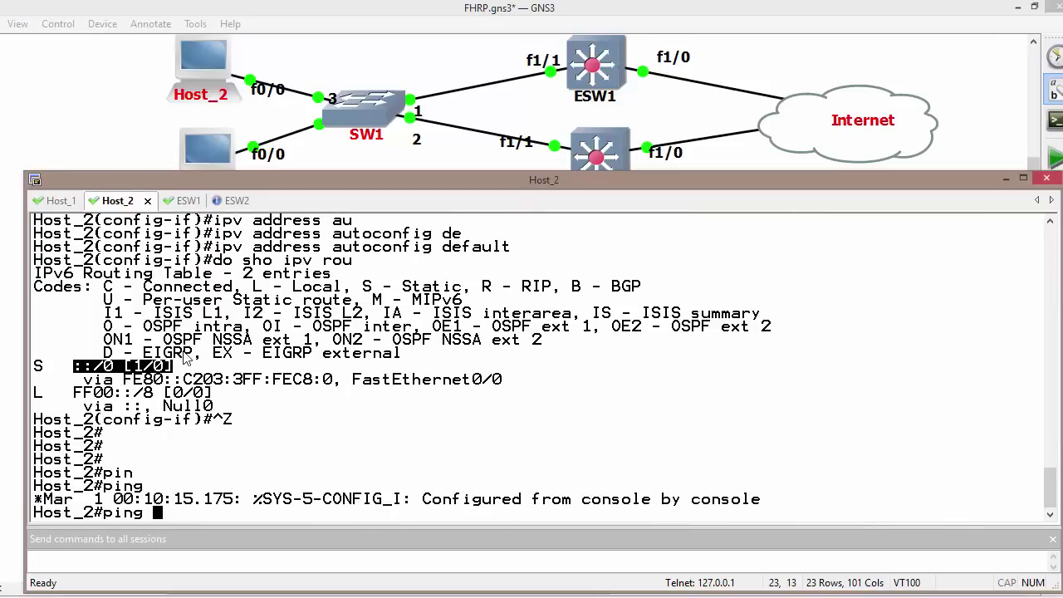
{"action": "type", "text": " fe80::1"}
{"action": "key", "text": "Return"}
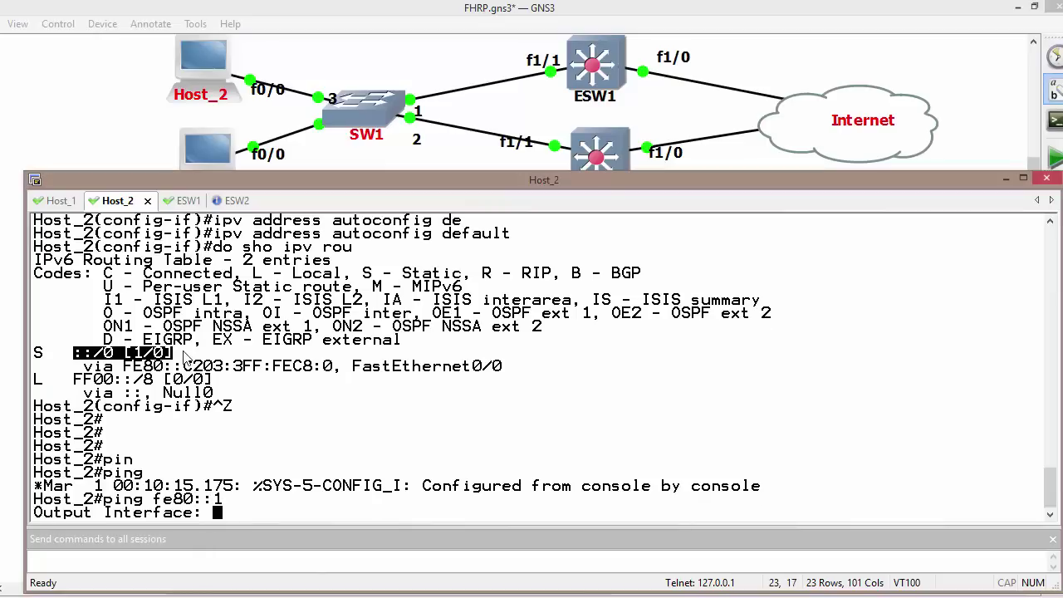
{"action": "left_click_drag", "start_coordinate": [501, 366], "coordinate": [358, 375]}
{"action": "right_click", "coordinate": [358, 376]}
{"action": "key", "text": "Return"}
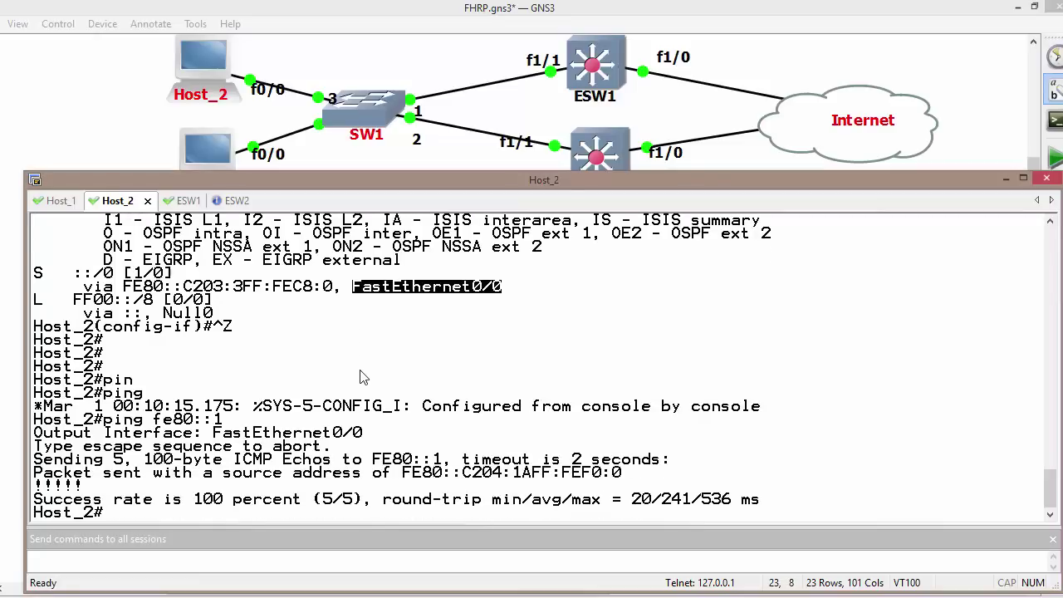
On ESW2, enter the configuration of interface vlan 1 and shut it down
{"action": "left_click", "coordinate": [226, 201]}
{"action": "type", "text": "c"}
{"action": "key", "text": "Return"}
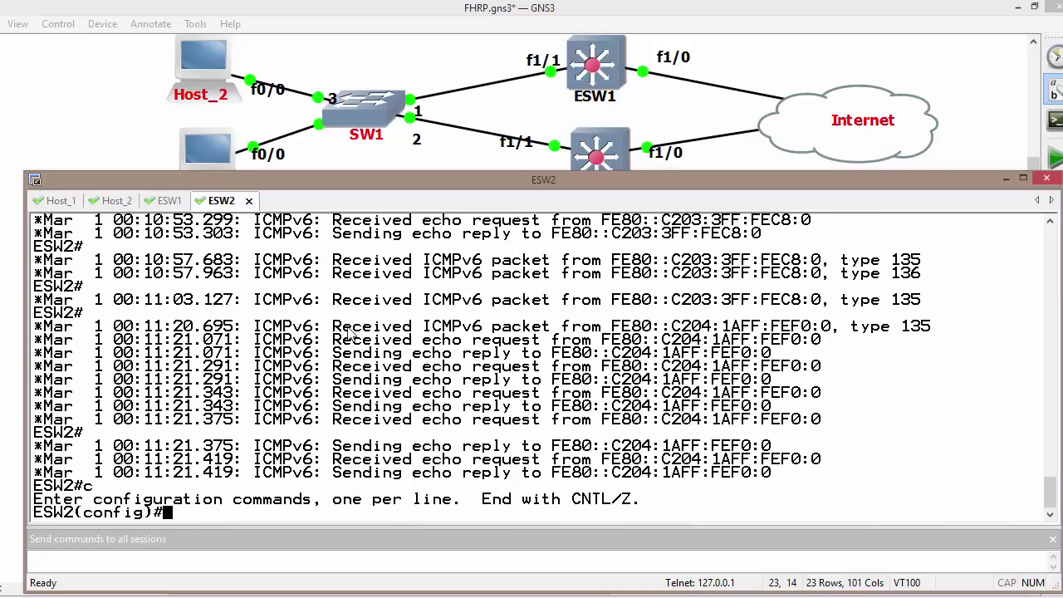
{"action": "type", "text": "in"}
{"action": "key", "text": "Tab"}
{"action": "type", "text": "vl"}
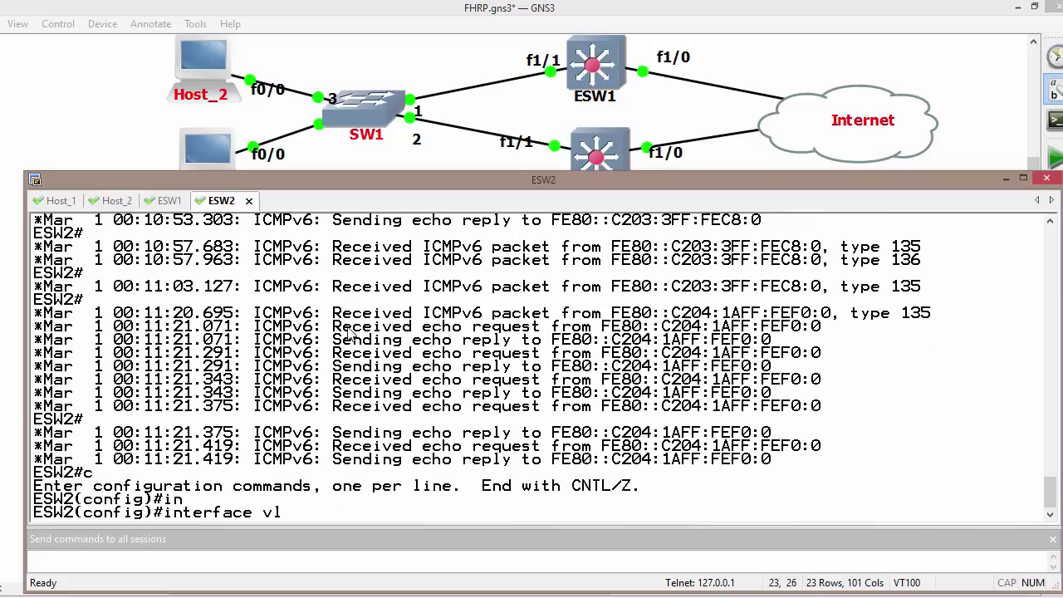
{"action": "key", "text": "Tab"}
{"action": "type", "text": "1"}
{"action": "key", "text": "Return"}
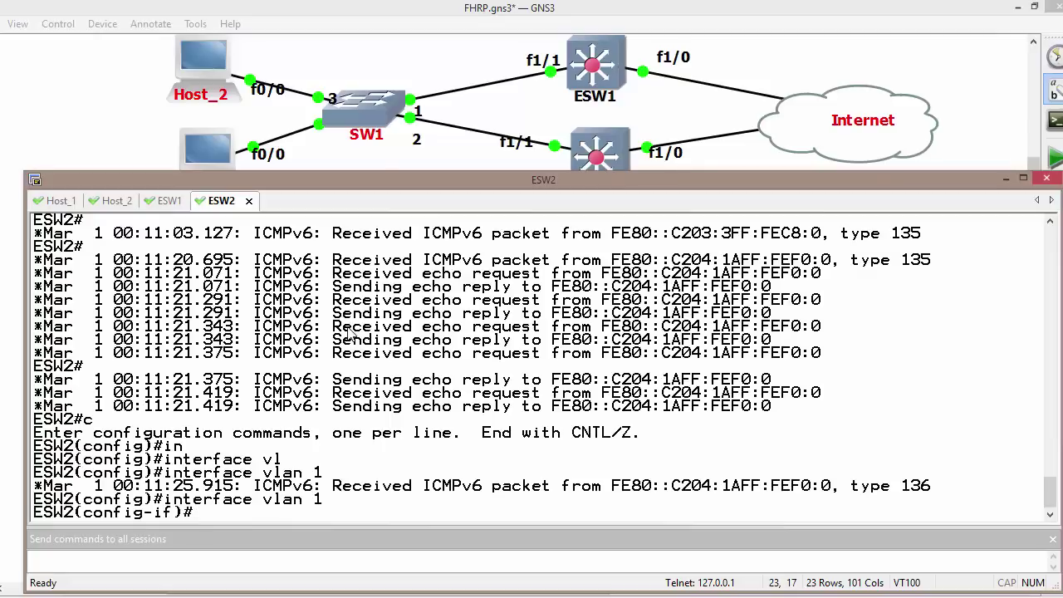
{"action": "type", "text": "sh"}
{"action": "key", "text": "Return"}
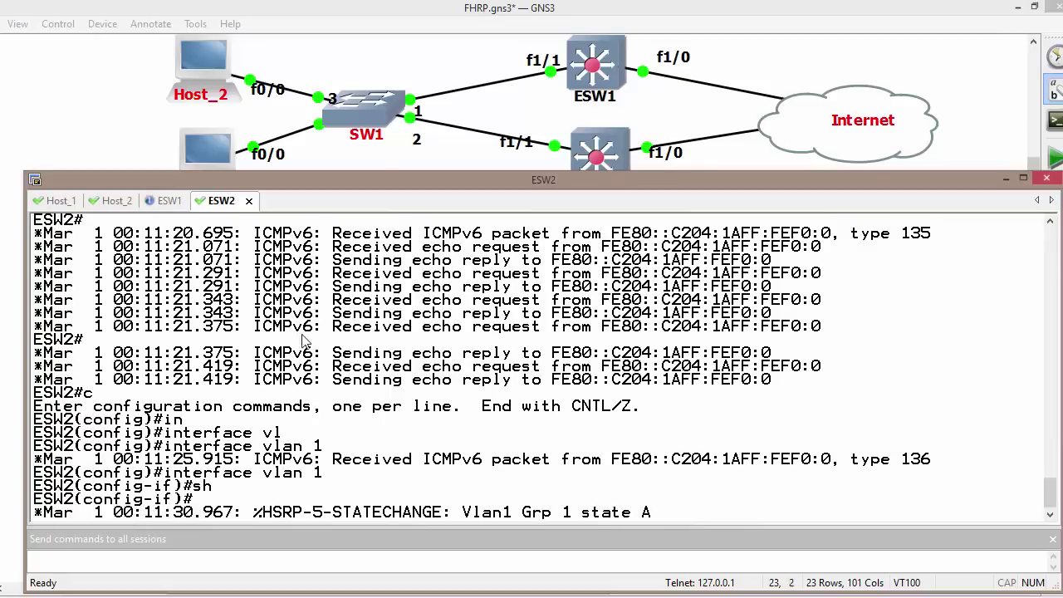
On ESW1, check the HSRP state-change message, run show standby and examine the group's state
{"action": "left_click", "coordinate": [166, 201]}
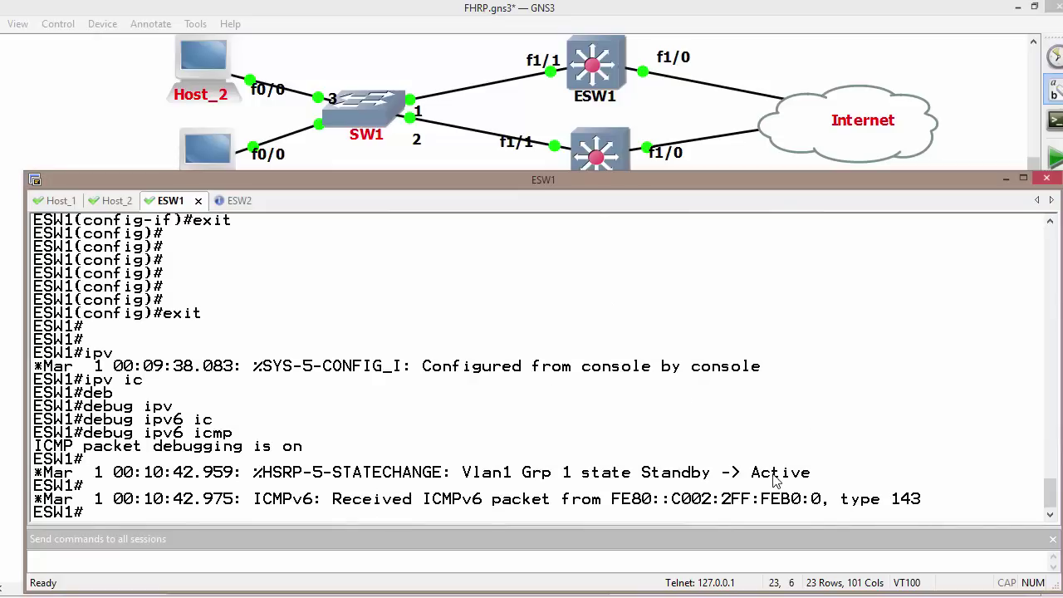
{"action": "left_click_drag", "start_coordinate": [751, 473], "coordinate": [831, 475]}
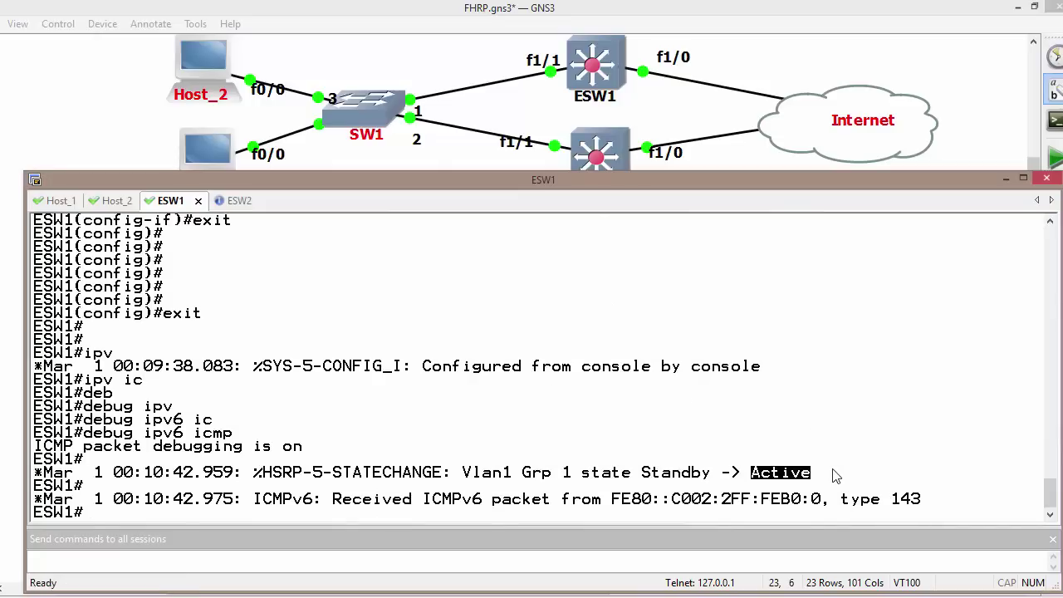
{"action": "type", "text": "sho"}
{"action": "key", "text": "Tab"}
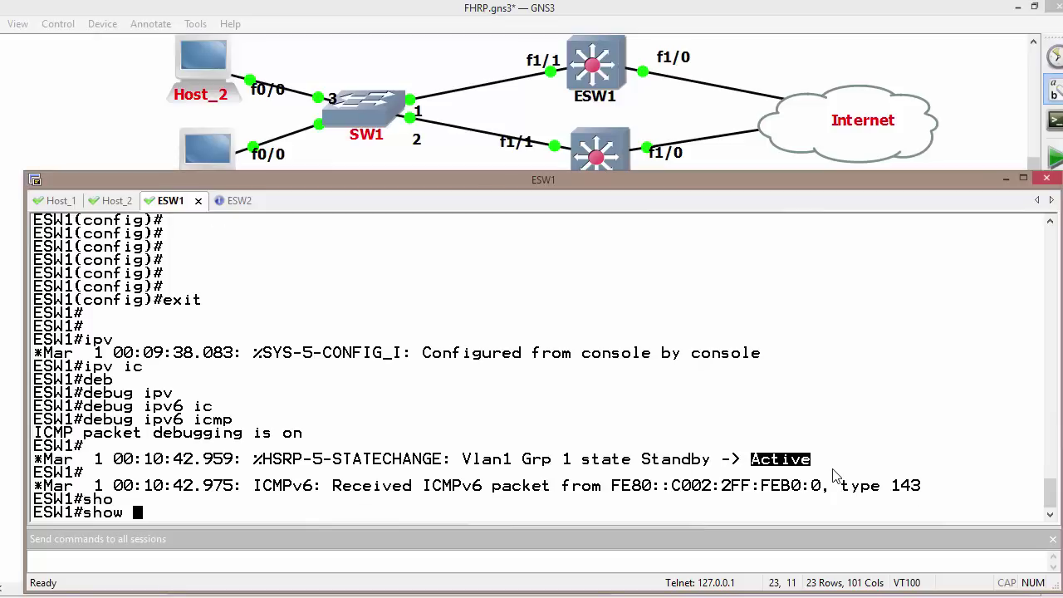
{"action": "type", "text": "stan"}
{"action": "key", "text": "Tab"}
{"action": "key", "text": "Return"}
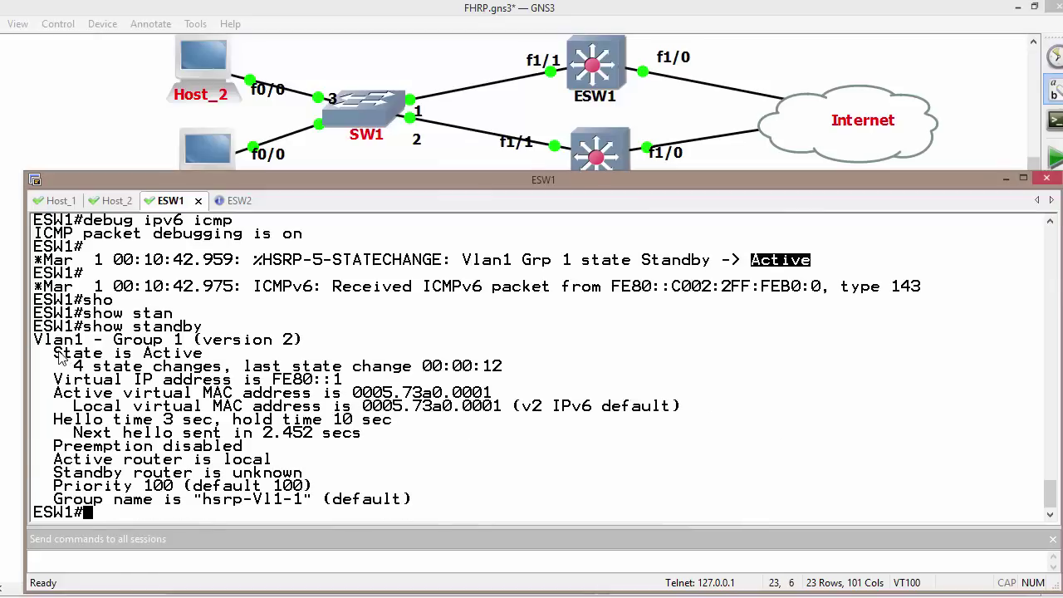
{"action": "left_click_drag", "start_coordinate": [55, 353], "coordinate": [253, 359]}
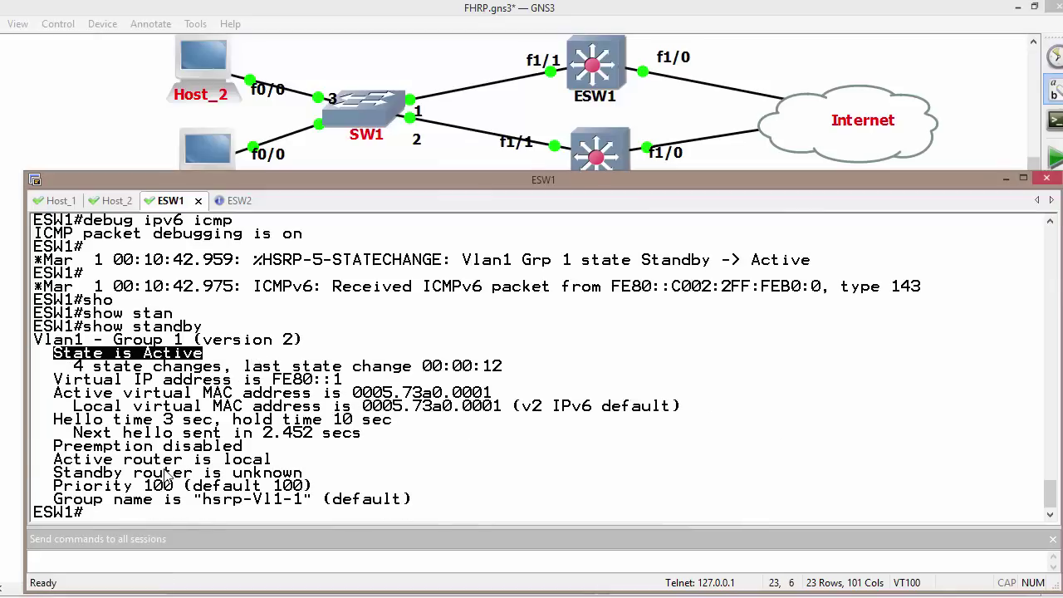
{"action": "left_click", "coordinate": [181, 404]}
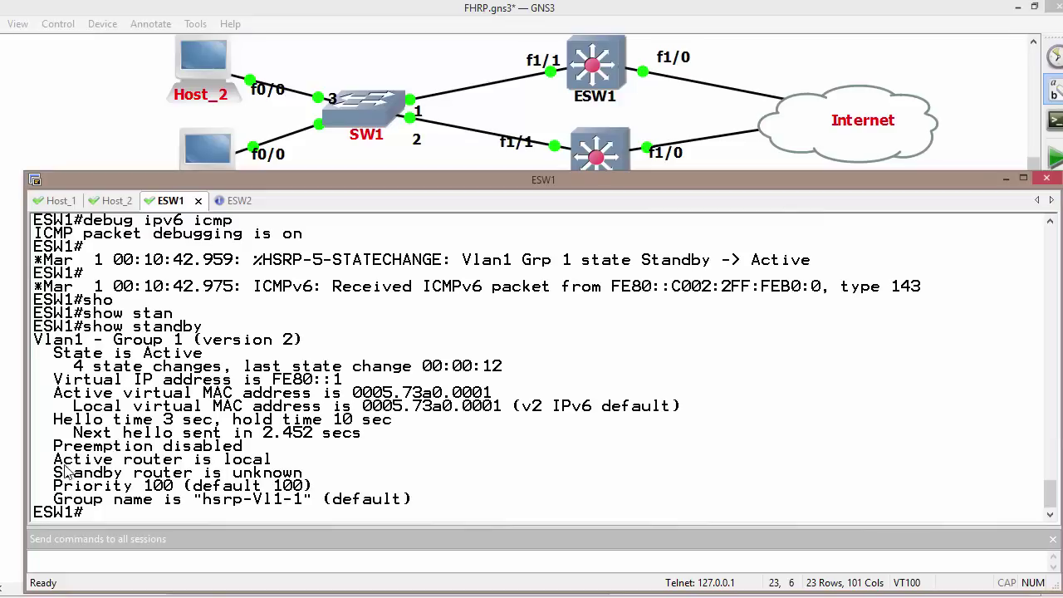
Examine the standby router entry in ESW1's show standby output and review the network topology
{"action": "left_click_drag", "start_coordinate": [55, 472], "coordinate": [301, 489]}
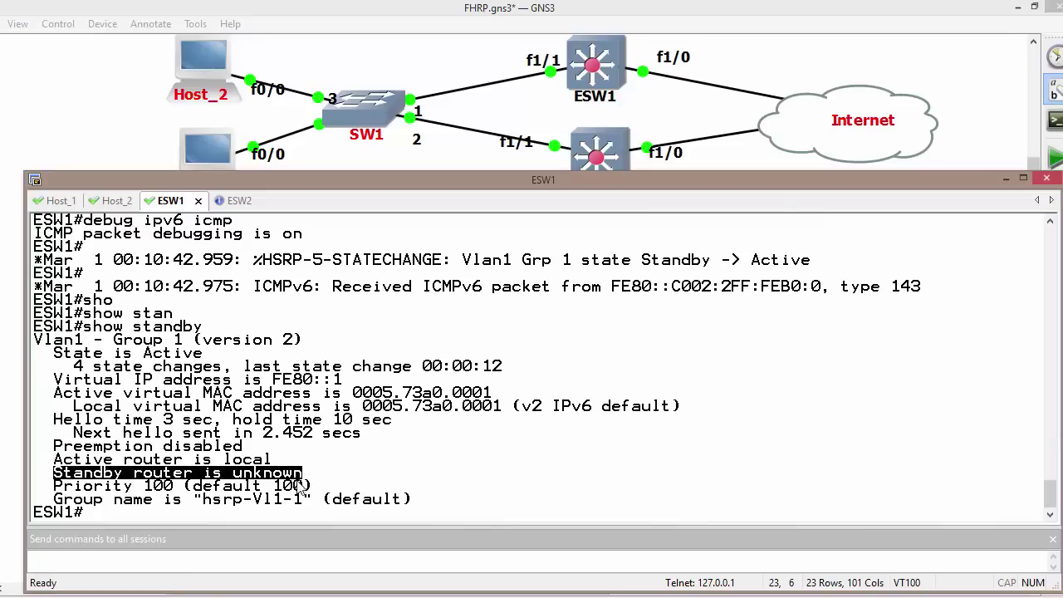
{"action": "left_click", "coordinate": [336, 35]}
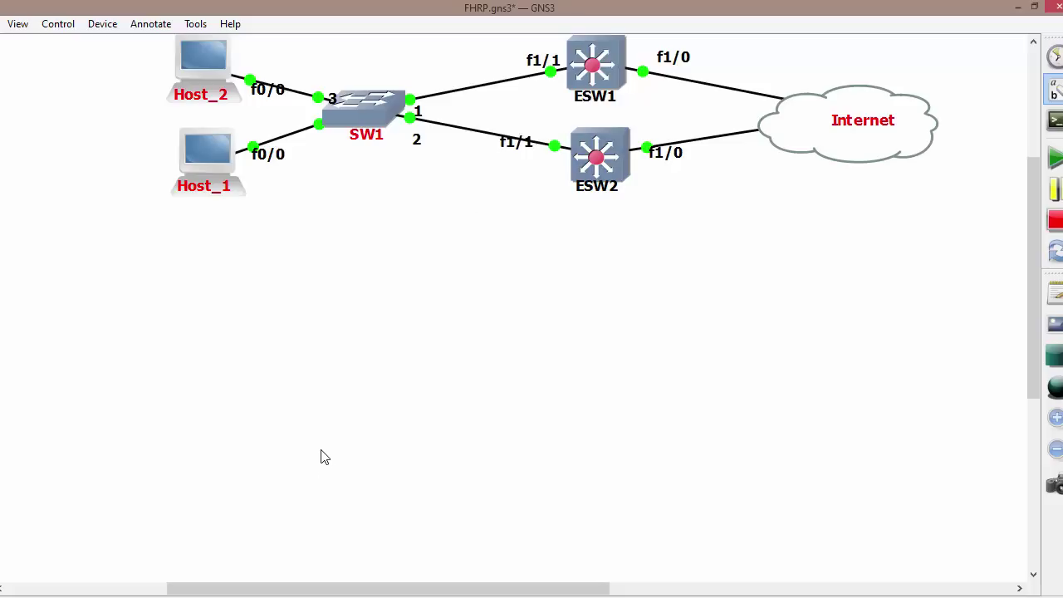
{"action": "key", "text": "alt+Tab"}
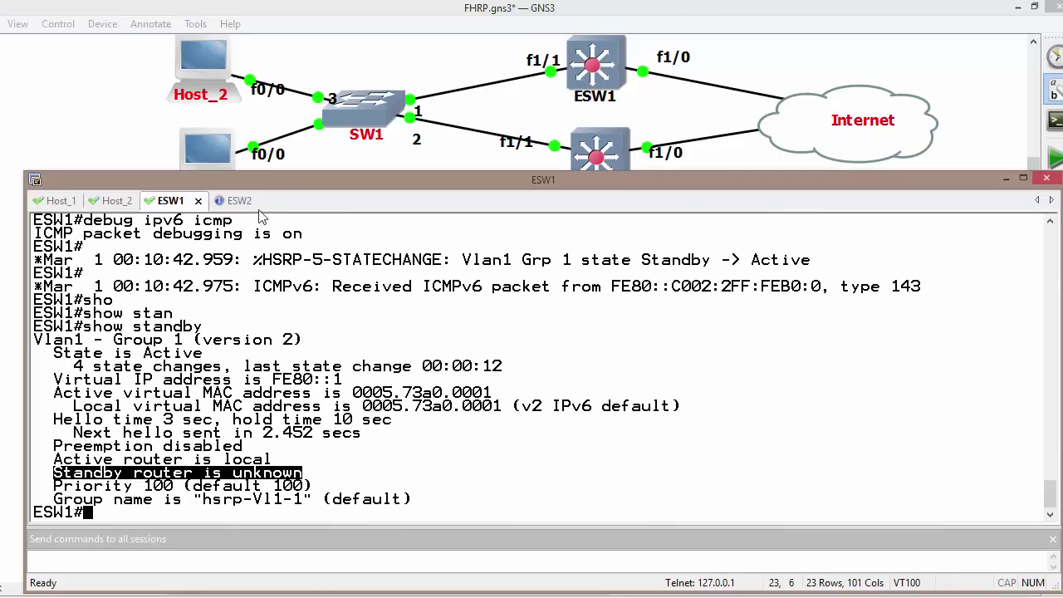
On ESW2, bring interface vlan 1 back up with no shutdown and remove standby group 1
{"action": "left_click", "coordinate": [237, 202]}
{"action": "type", "text": "no shu"}
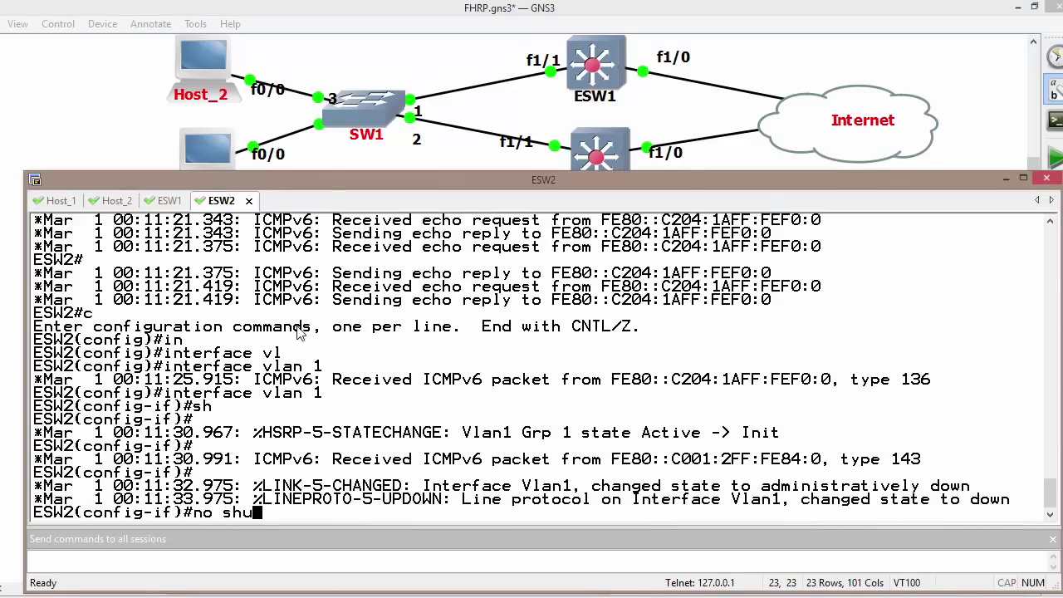
{"action": "key", "text": "Return"}
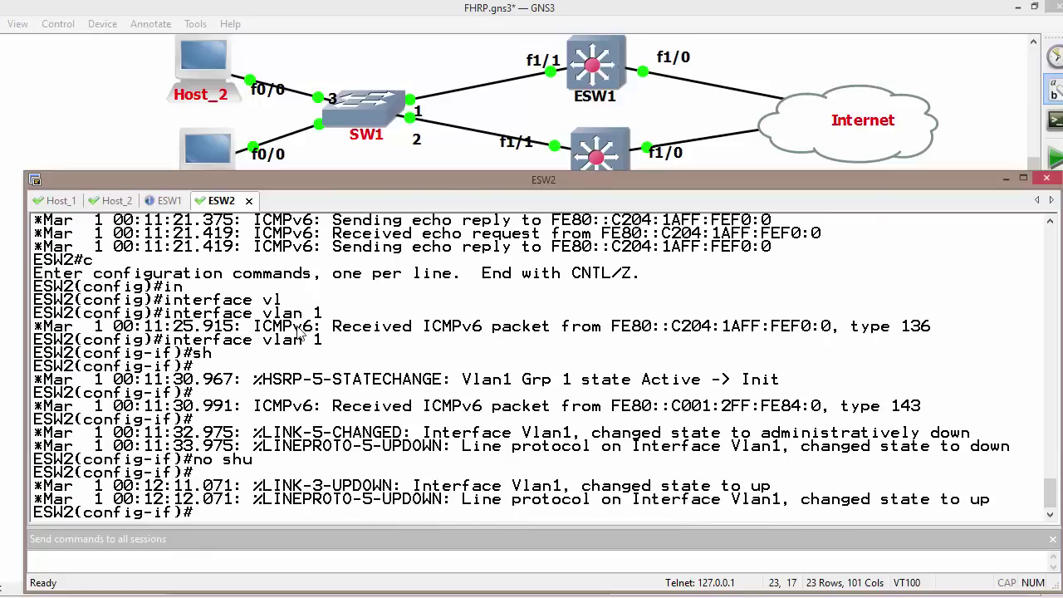
{"action": "type", "text": "no stan 1"}
{"action": "key", "text": "Return"}
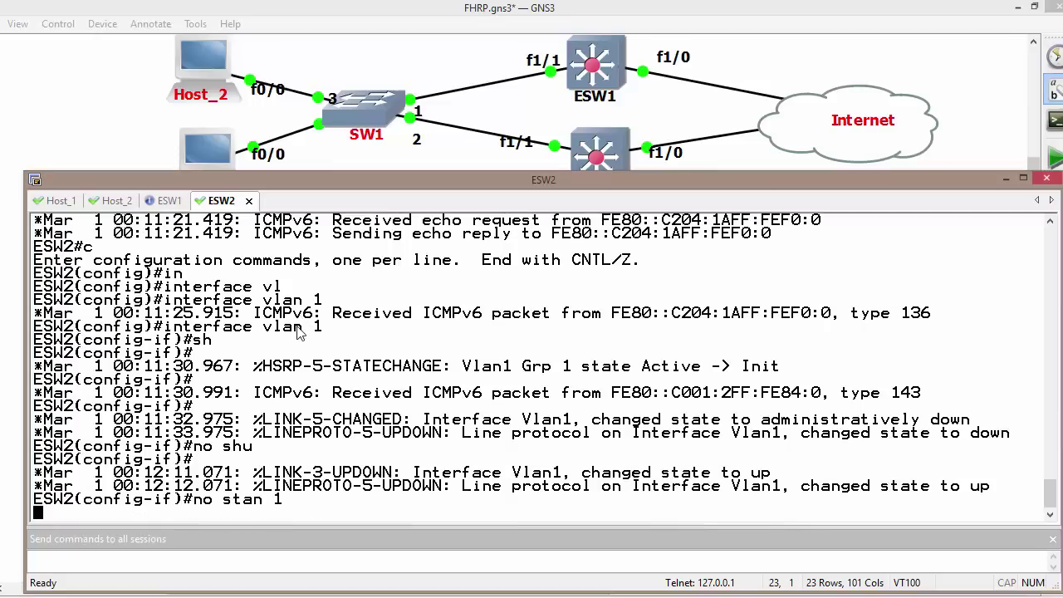
On ESW1, enter the configuration of interface vlan 1 and remove standby group 1
{"action": "left_click", "coordinate": [170, 201]}
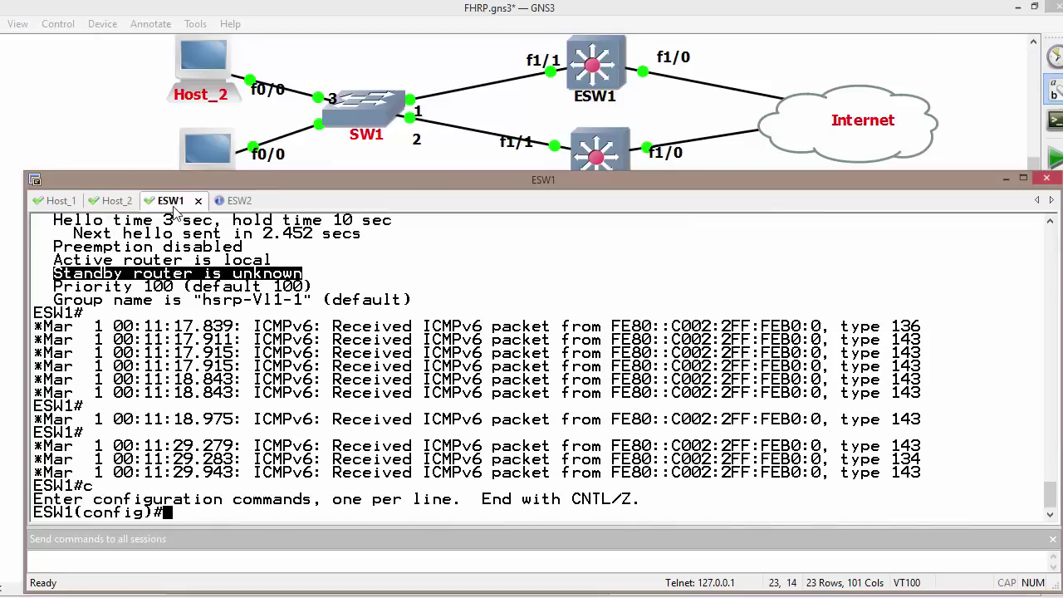
{"action": "type", "text": "in"}
{"action": "key", "text": "Tab"}
{"action": "type", "text": "vl 1"}
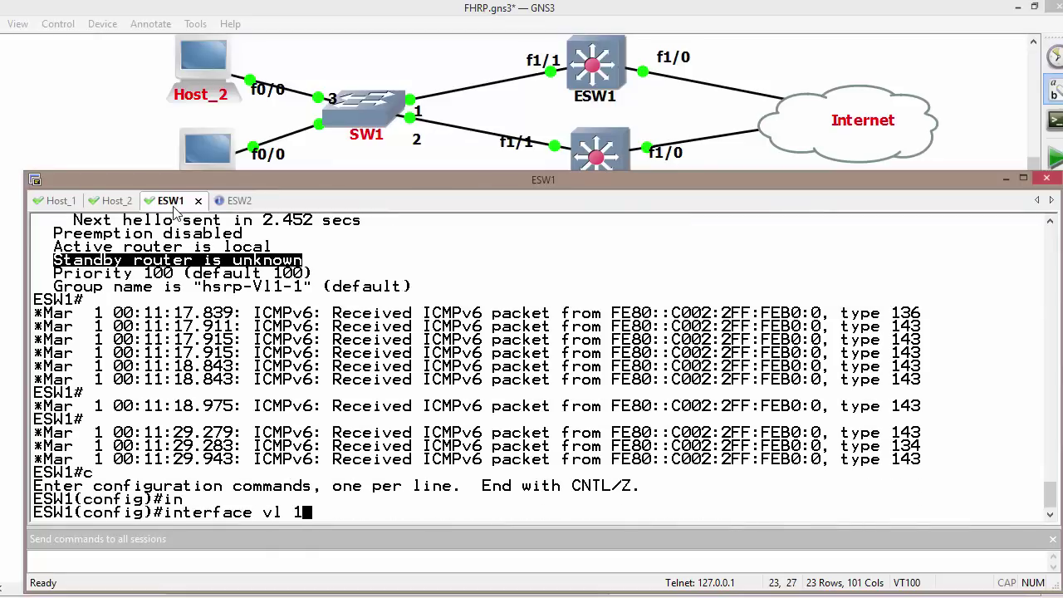
{"action": "key", "text": "Return"}
{"action": "type", "text": "no st"}
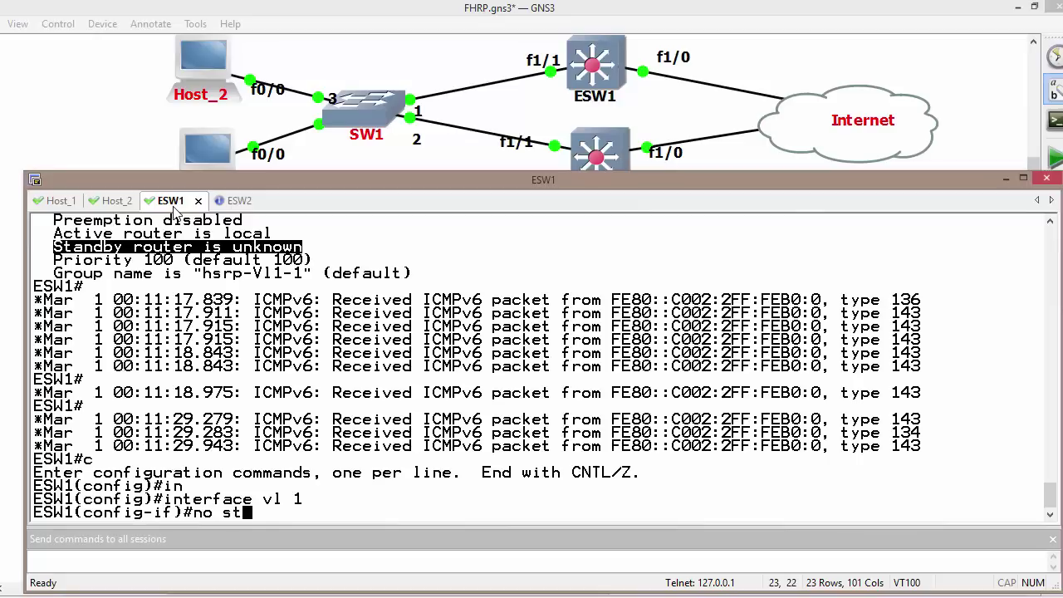
{"action": "key", "text": "Tab"}
{"action": "type", "text": "1"}
{"action": "key", "text": "Return"}
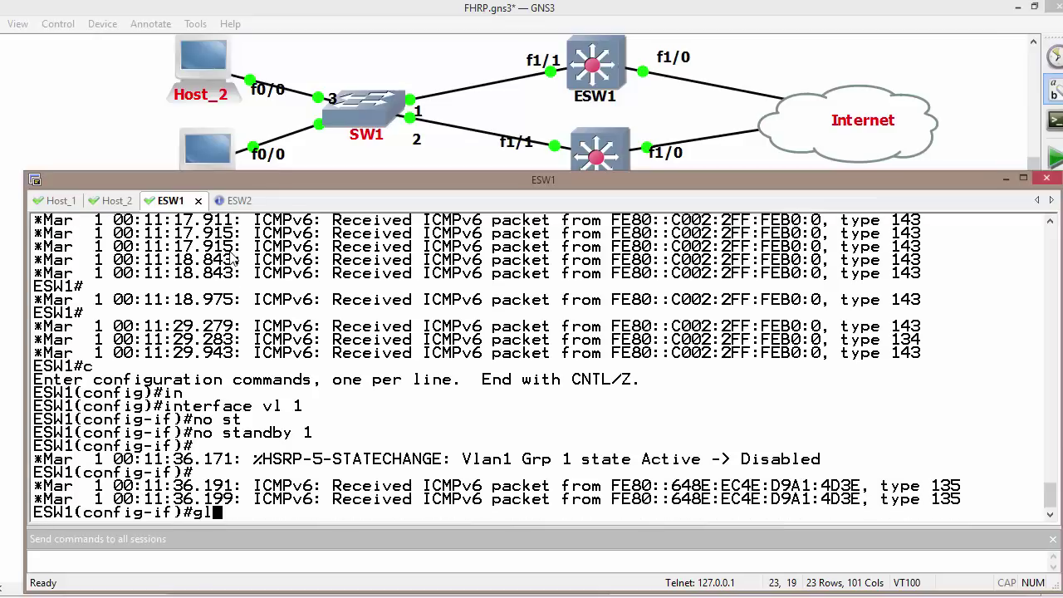
{"action": "type", "text": "gl"}
{"action": "key", "text": "Tab"}
{"action": "key", "text": "Tab"}
{"action": "key", "text": "BackSpace"}
{"action": "key", "text": "BackSpace"}
{"action": "key", "text": "BackSpace"}
{"action": "key", "text": "BackSpace"}
{"action": "key", "text": "BackSpace"}
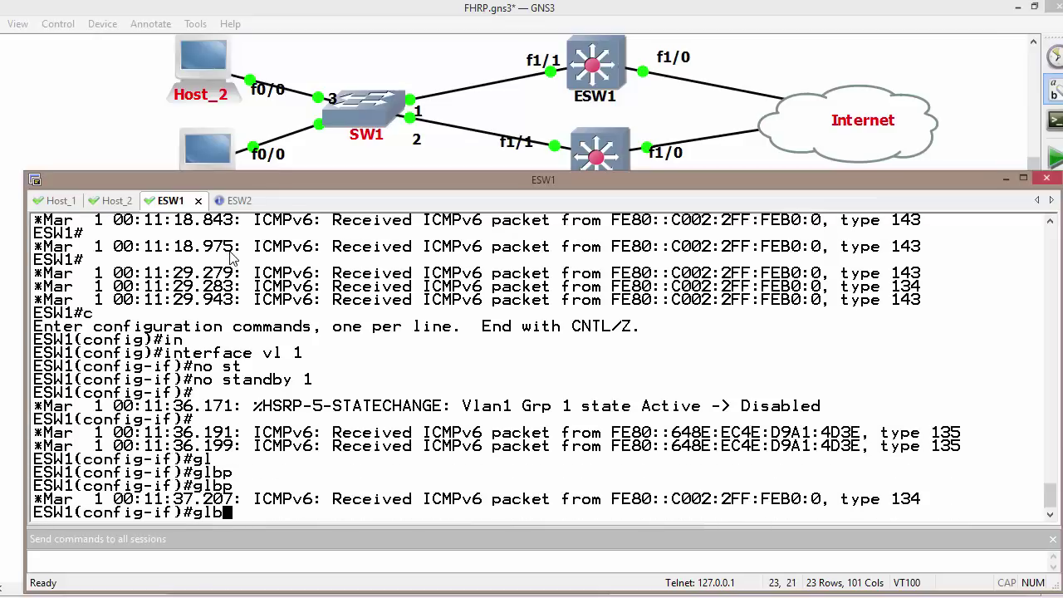
{"action": "type", "text": "do"}
{"action": "key", "text": "BackSpace"}
{"action": "key", "text": "BackSpace"}
{"action": "key", "text": "BackSpace"}
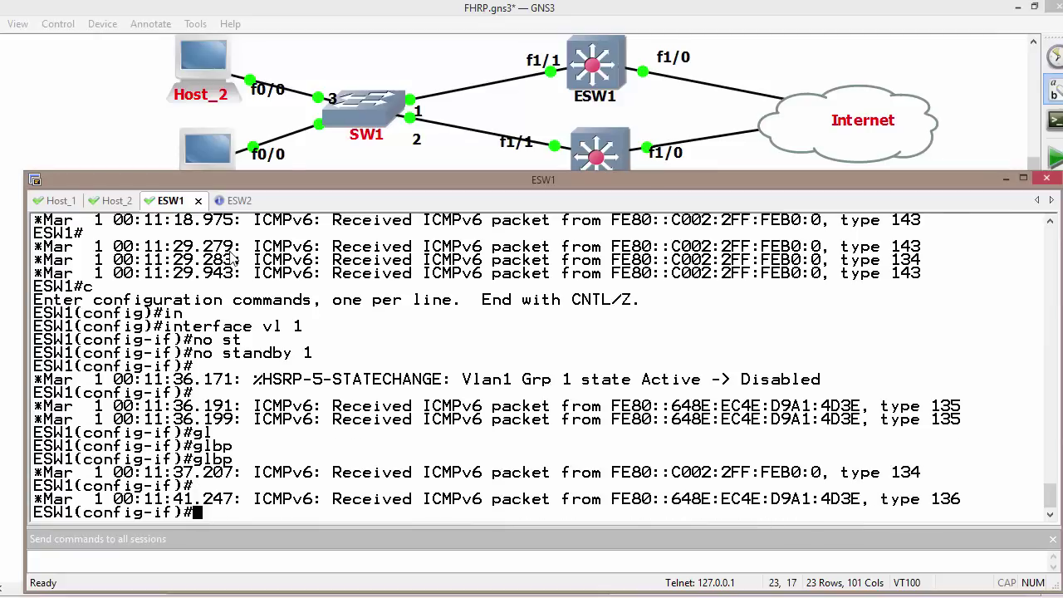
Leave configuration mode on ESW1 and turn off all debugging with u all
{"action": "key", "text": "ctrl+z"}
{"action": "key", "text": "Return"}
{"action": "key", "text": "Return"}
{"action": "key", "text": "Return"}
{"action": "type", "text": "do "}
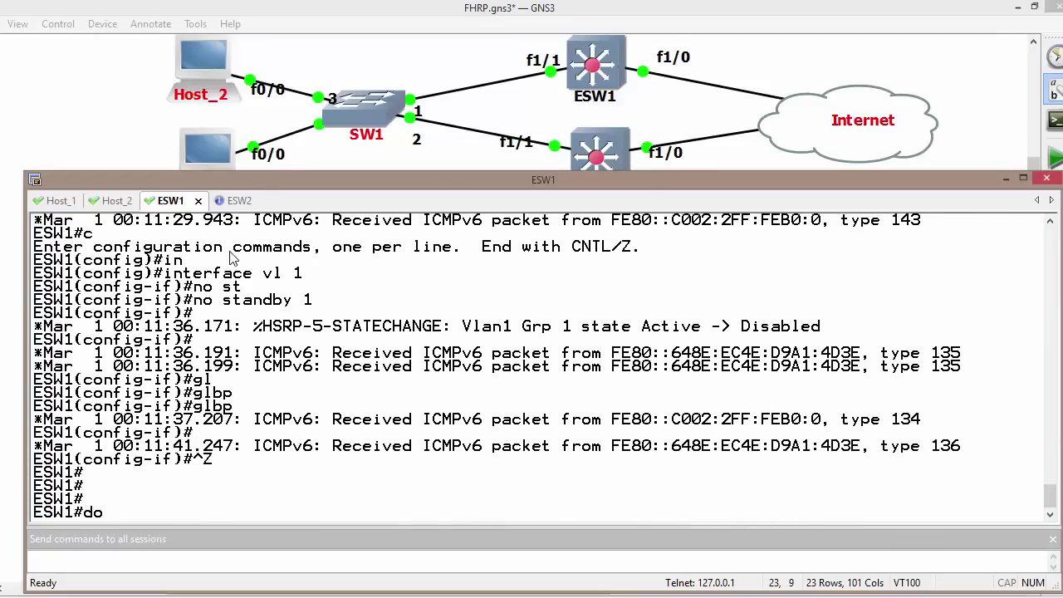
{"action": "key", "text": "BackSpace"}
{"action": "key", "text": "BackSpace"}
{"action": "key", "text": "BackSpace"}
{"action": "type", "text": "u all"}
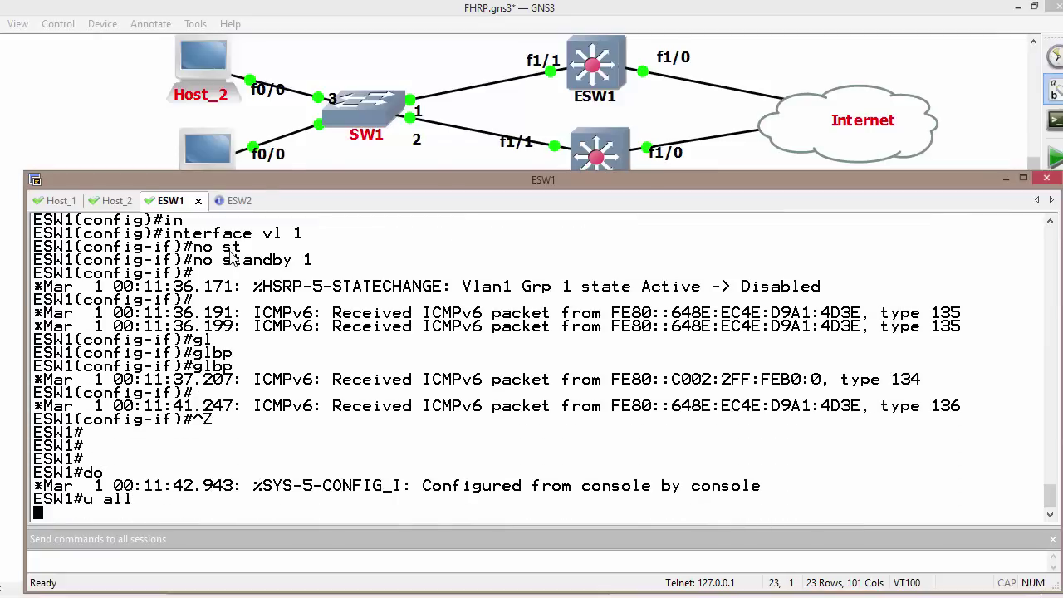
On ESW2, turn off all debugging from interface configuration mode with do u all
{"action": "left_click", "coordinate": [226, 201]}
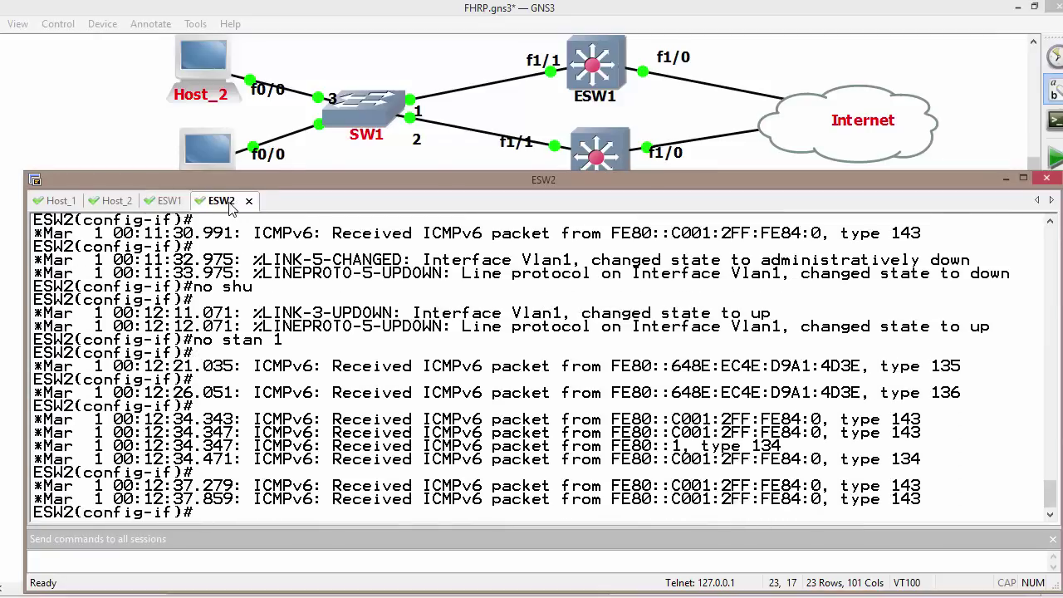
{"action": "type", "text": "do u all"}
{"action": "key", "text": "Return"}
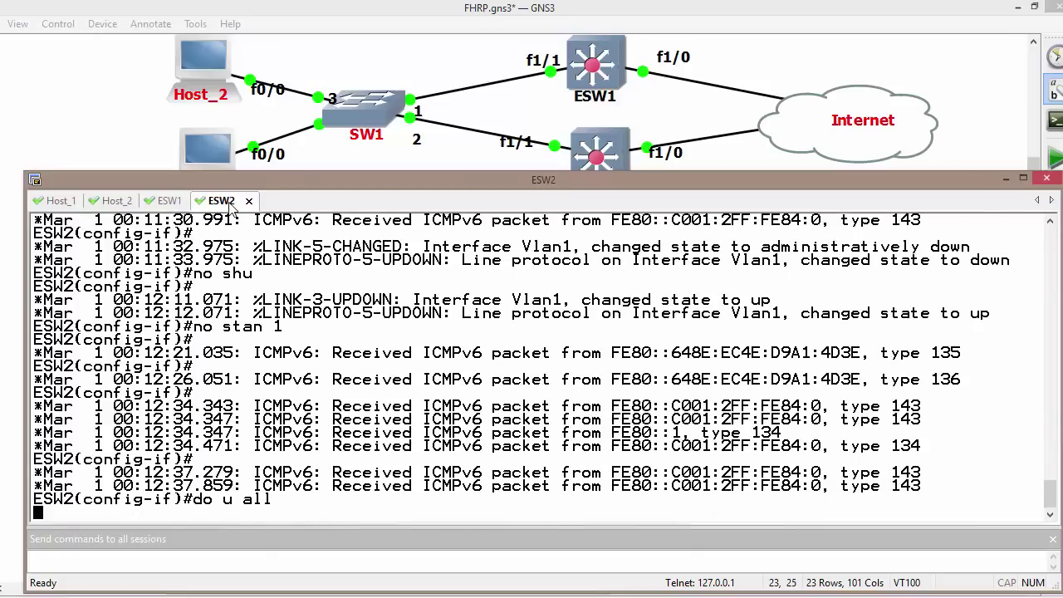
On ESW1, enter global configuration mode and open the configuration of interface vlan 1
{"action": "left_click", "coordinate": [171, 201]}
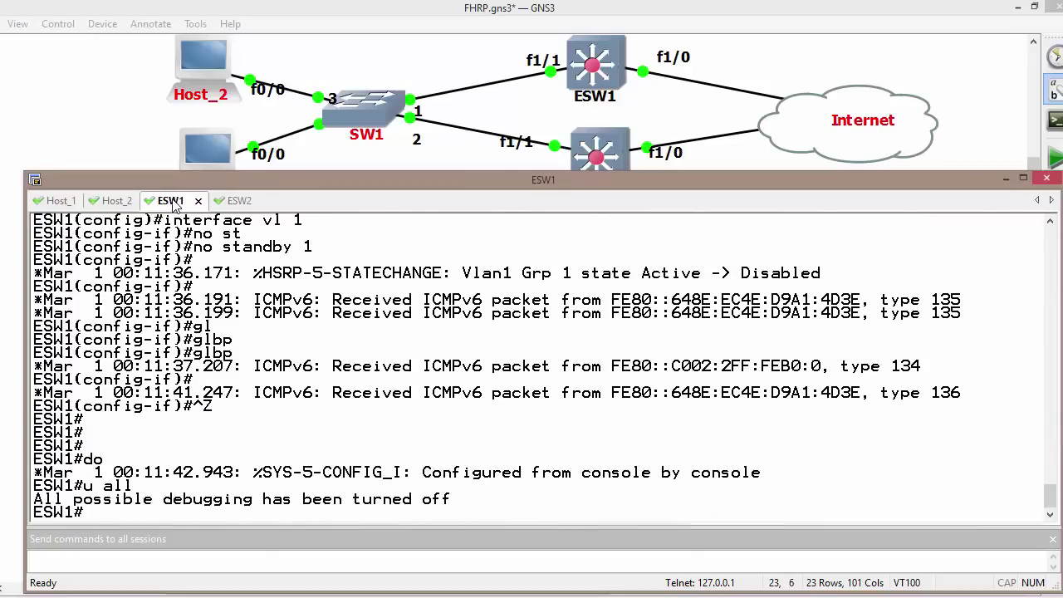
{"action": "type", "text": "c"}
{"action": "key", "text": "Return"}
{"action": "type", "text": "in"}
{"action": "key", "text": "Tab"}
{"action": "type", "text": "vl"}
{"action": "key", "text": "Tab"}
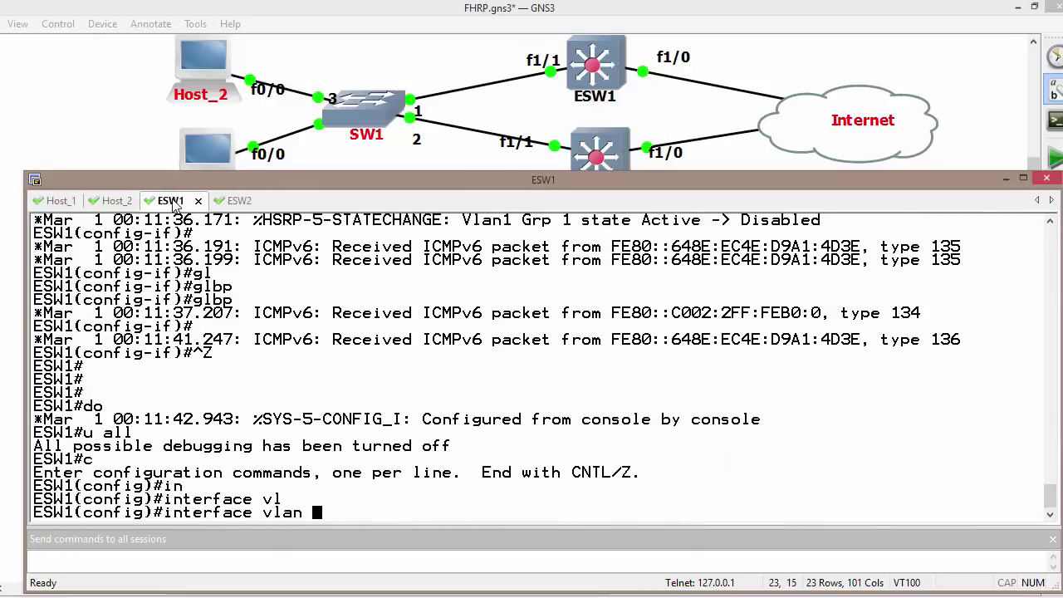
{"action": "type", "text": "1"}
{"action": "key", "text": "Return"}
Configure GLBP group 1 on ESW1's vlan 1 with virtual IPv6 address fe80::12, consulting the command help for its options
{"action": "type", "text": "gl"}
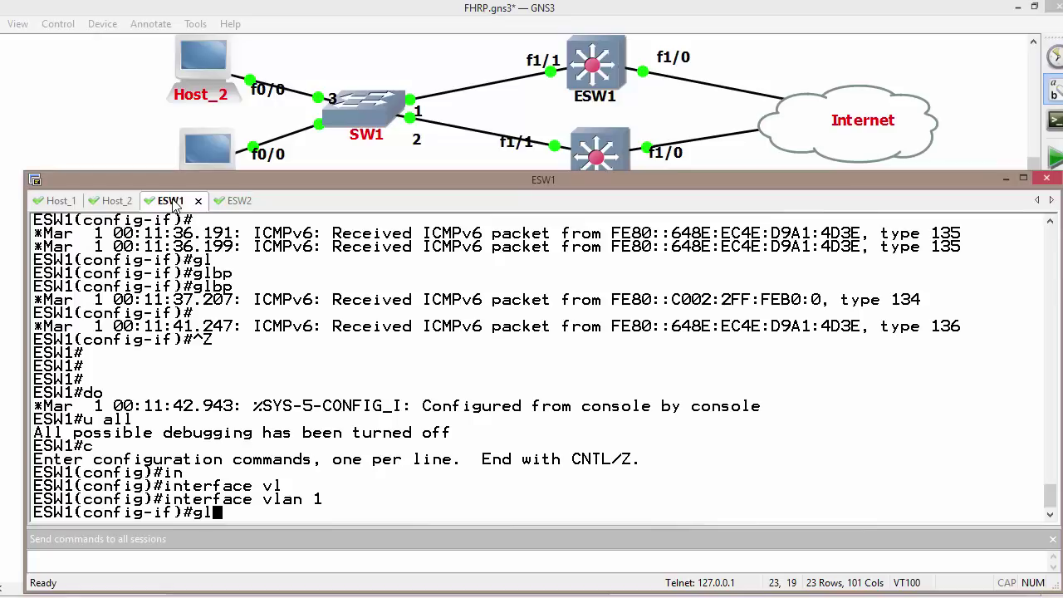
{"action": "key", "text": "Tab"}
{"action": "type", "text": "?"}
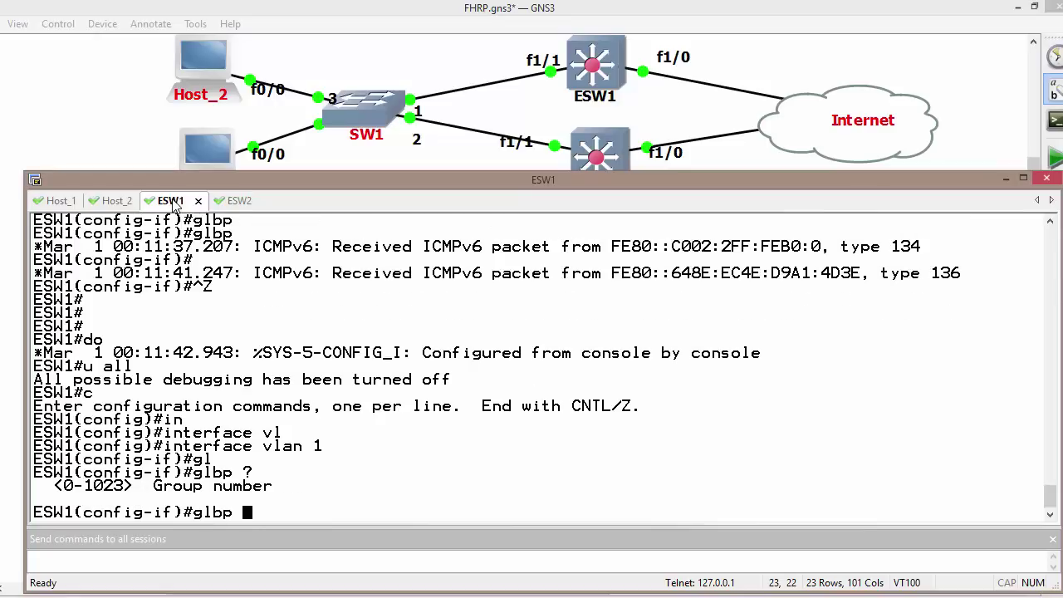
{"action": "type", "text": "1 "}
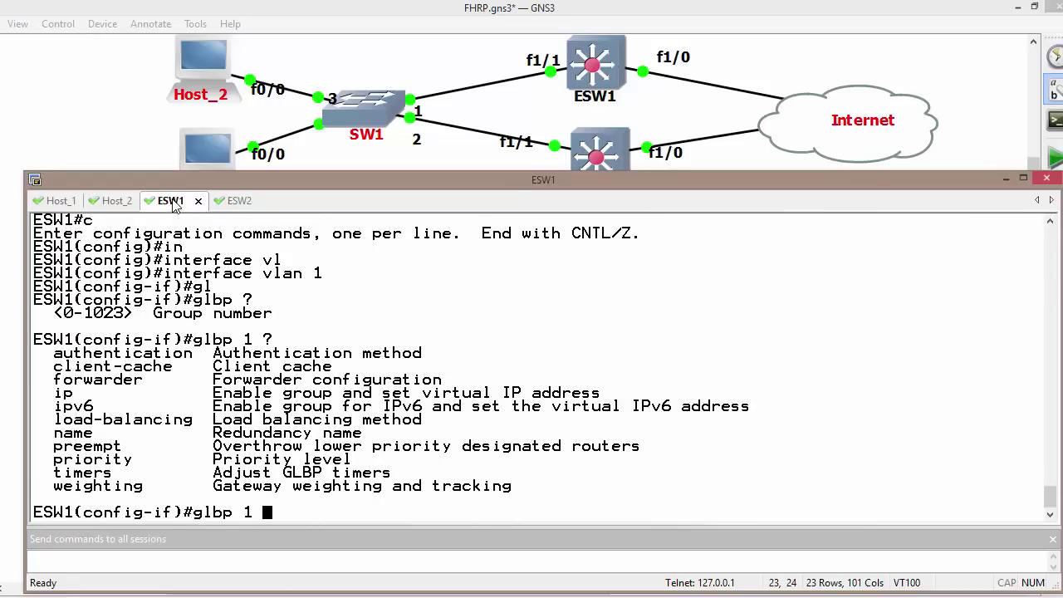
{"action": "type", "text": "?ipv"}
{"action": "key", "text": "Tab"}
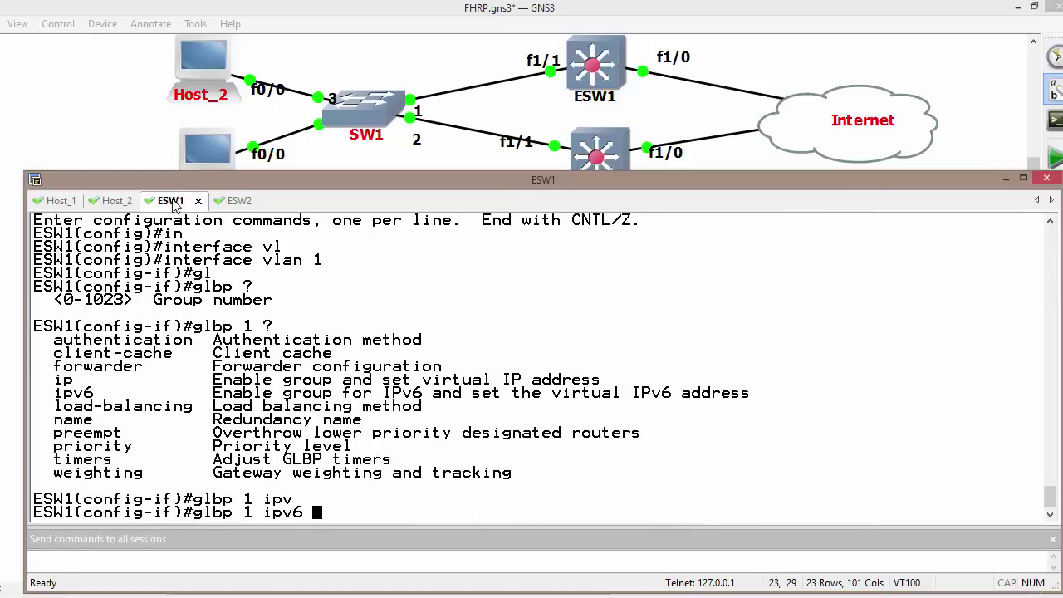
{"action": "type", "text": "?"}
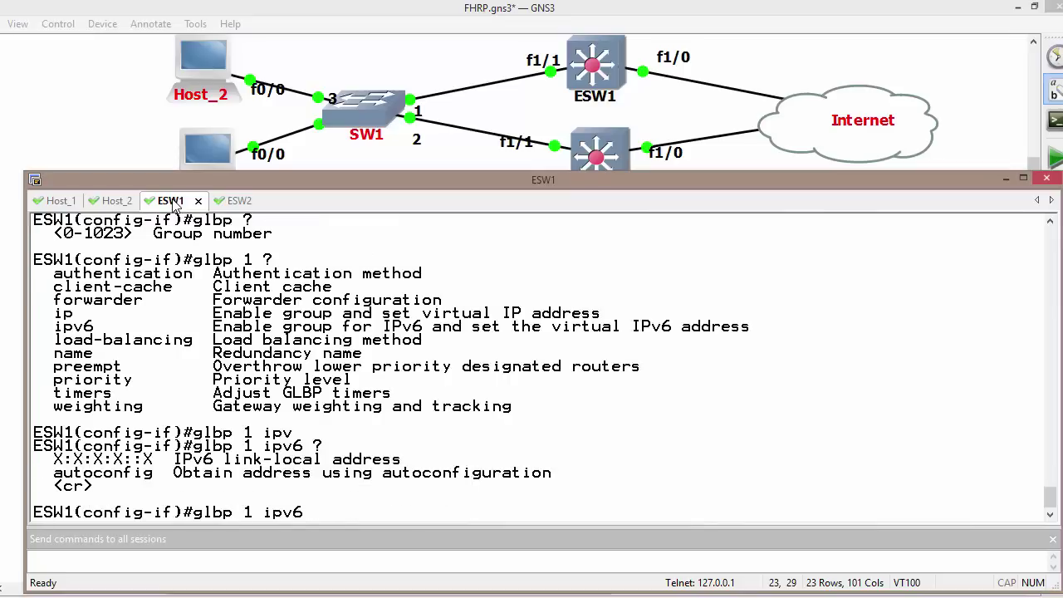
{"action": "type", "text": "fe80::12"}
{"action": "key", "text": "Return"}
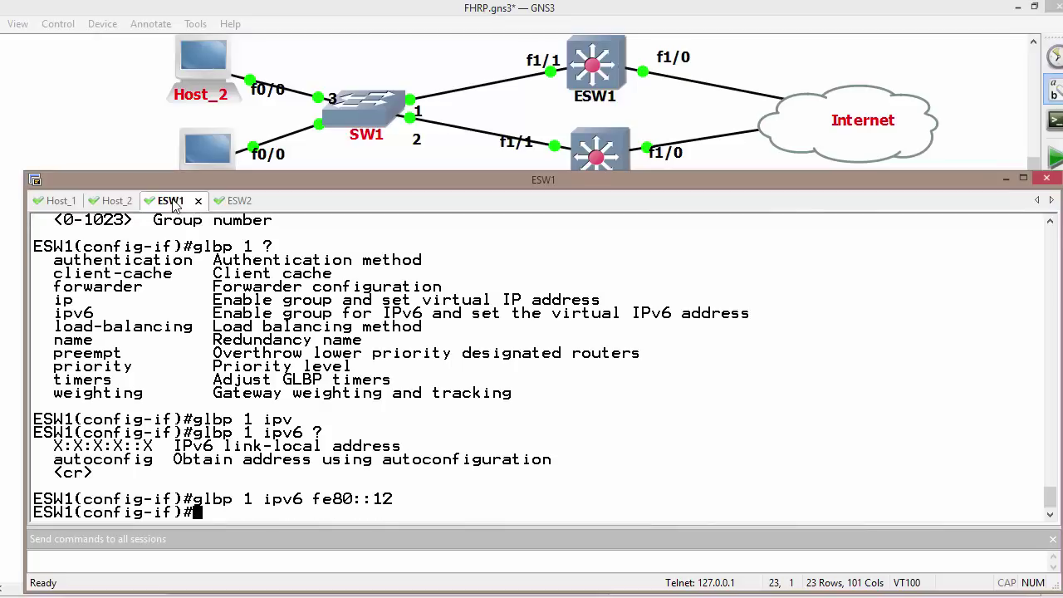
Configure GLBP group 1 on ESW2's vlan 1 with virtual IPv6 address fe80::12
{"action": "left_click", "coordinate": [236, 201]}
{"action": "type", "text": "gl"}
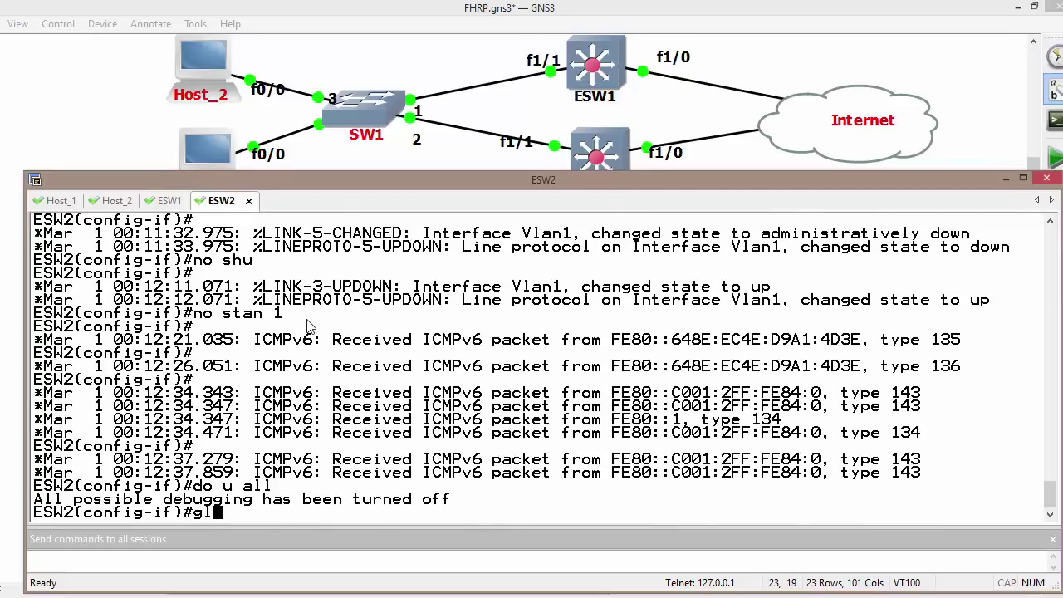
{"action": "key", "text": "Tab"}
{"action": "type", "text": "1 ?"}
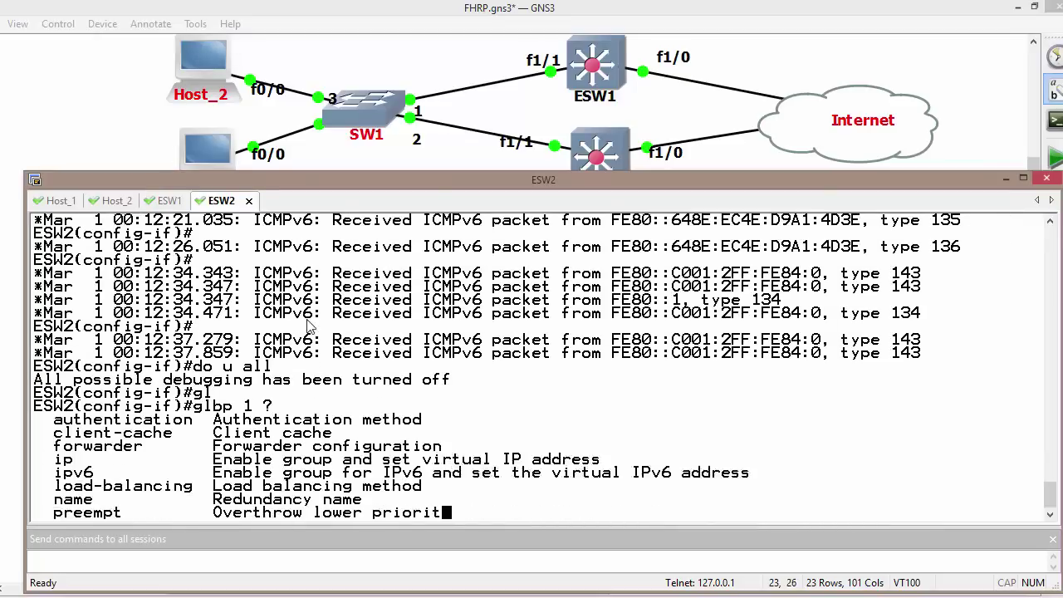
{"action": "key", "text": "BackSpace"}
{"action": "type", "text": "ipv"}
{"action": "key", "text": "Tab"}
{"action": "type", "text": "f"}
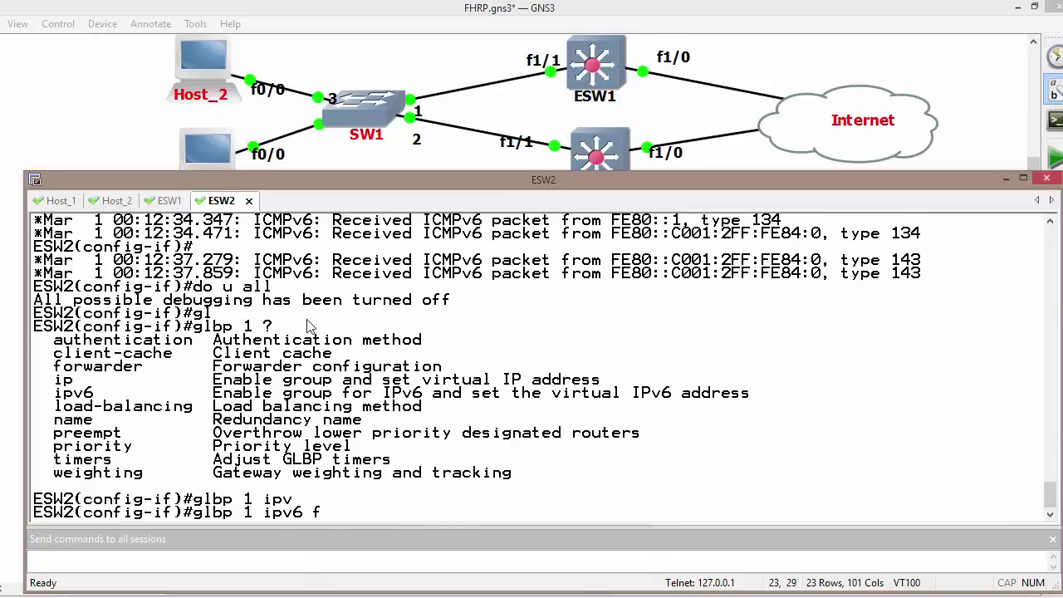
{"action": "type", "text": "e80::132"}
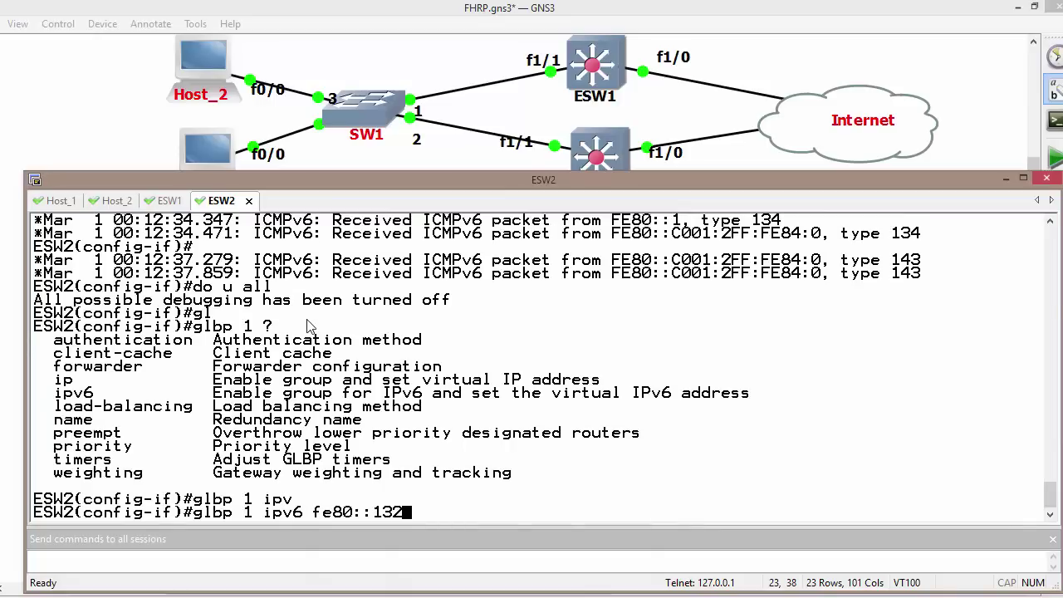
{"action": "key", "text": "BackSpace"}
{"action": "key", "text": "BackSpace"}
{"action": "type", "text": "2"}
{"action": "key", "text": "Return"}
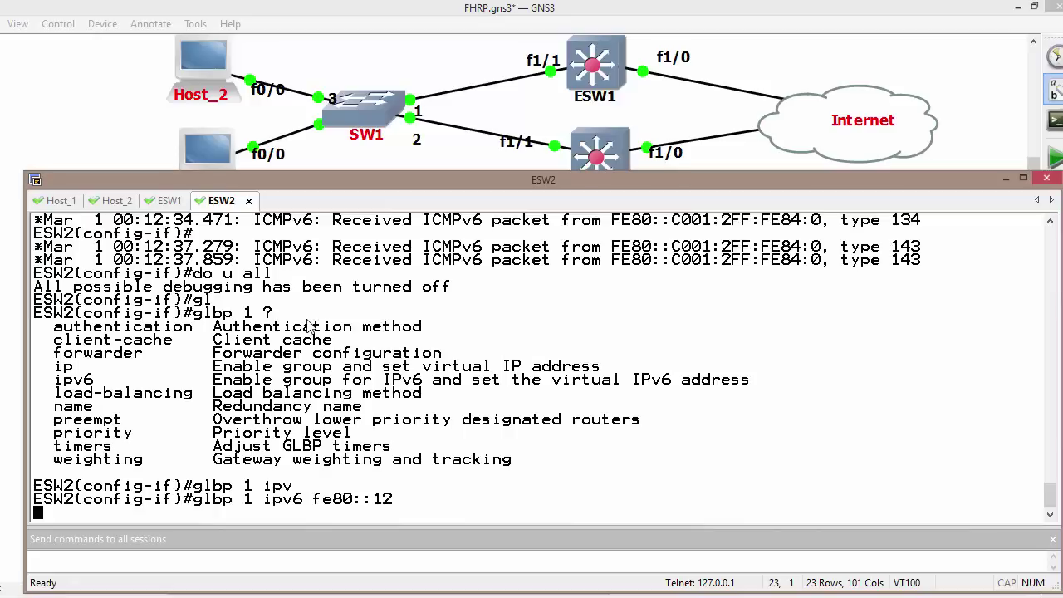
{"action": "key", "text": "Return"}
{"action": "key", "text": "Return"}
{"action": "key", "text": "Return"}
{"action": "key", "text": "Return"}
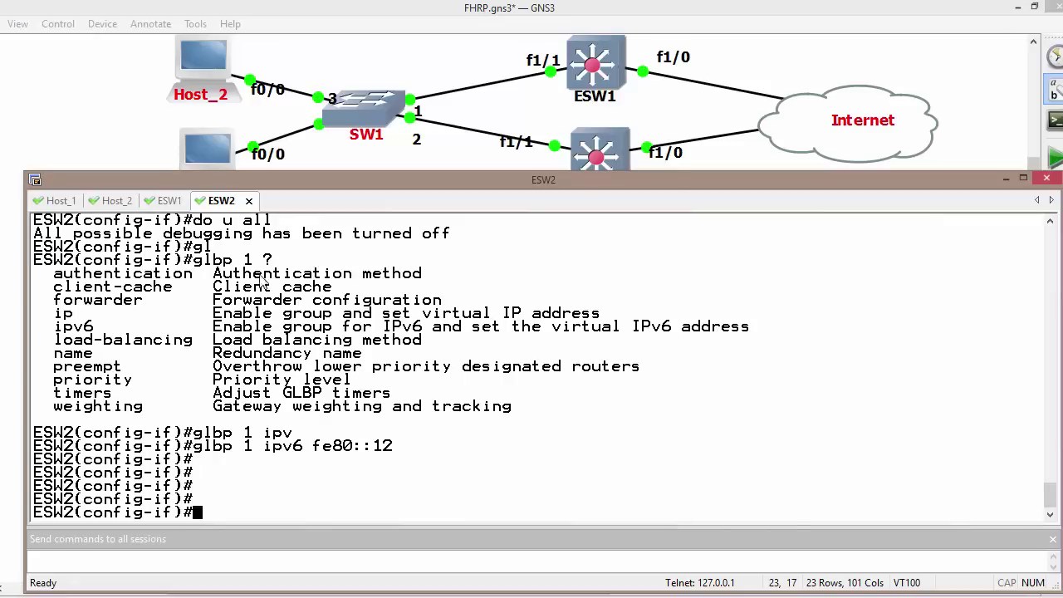
On Host_1, run show ipv rou and examine the next hop of the default IPv6 route
{"action": "left_click", "coordinate": [65, 201]}
{"action": "key", "text": "Return"}
{"action": "key", "text": "Return"}
{"action": "key", "text": "Return"}
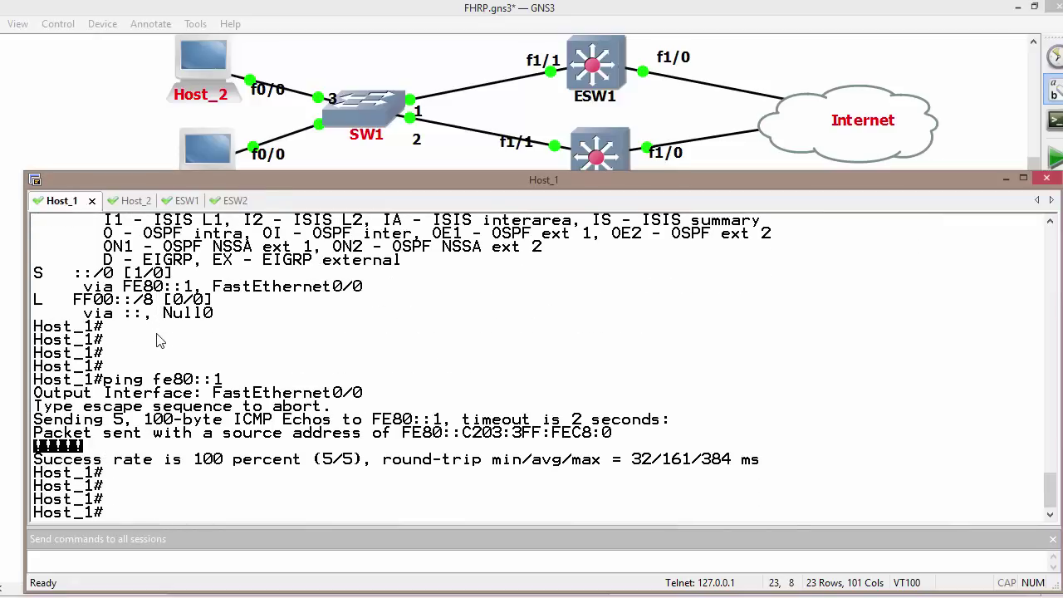
{"action": "type", "text": "FastEthernet0/0"}
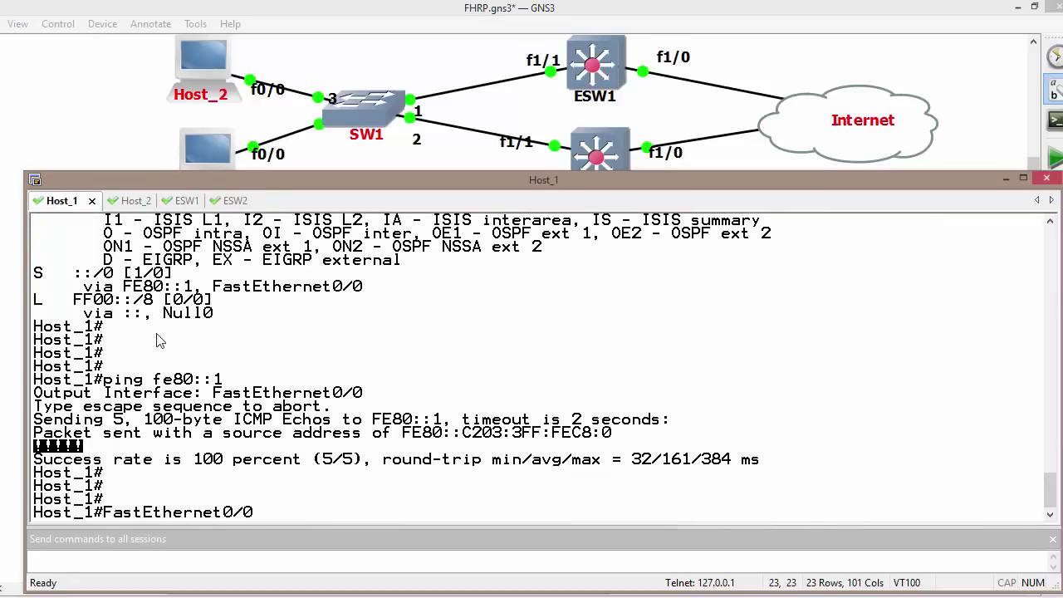
{"action": "key", "text": "Up"}
{"action": "key", "text": "Up"}
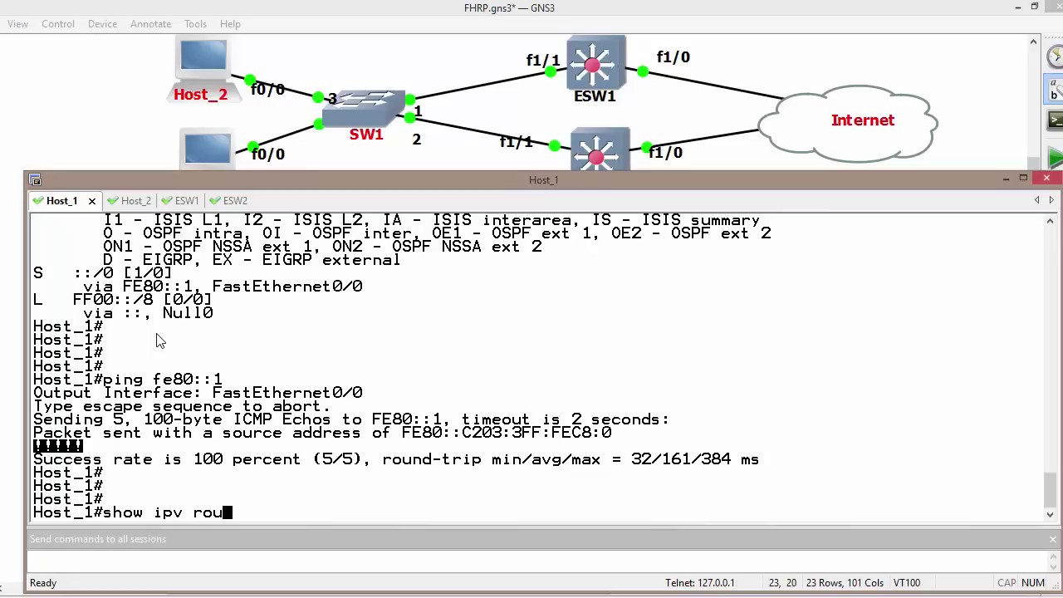
{"action": "key", "text": "Return"}
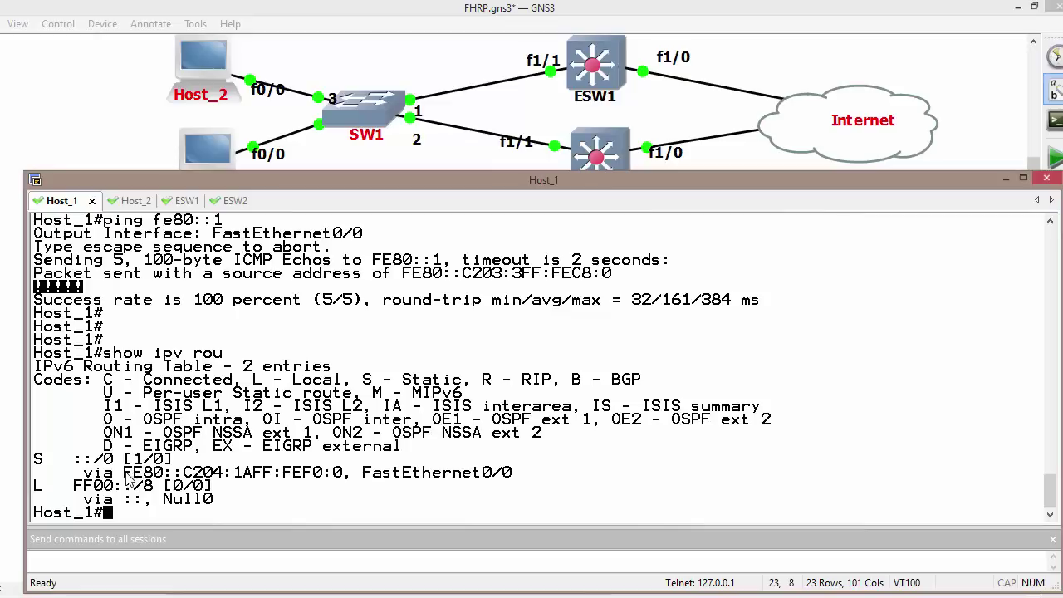
On Host_1, enter global configuration mode and shut down interface f0/0
{"action": "type", "text": "c"}
{"action": "key", "text": "Return"}
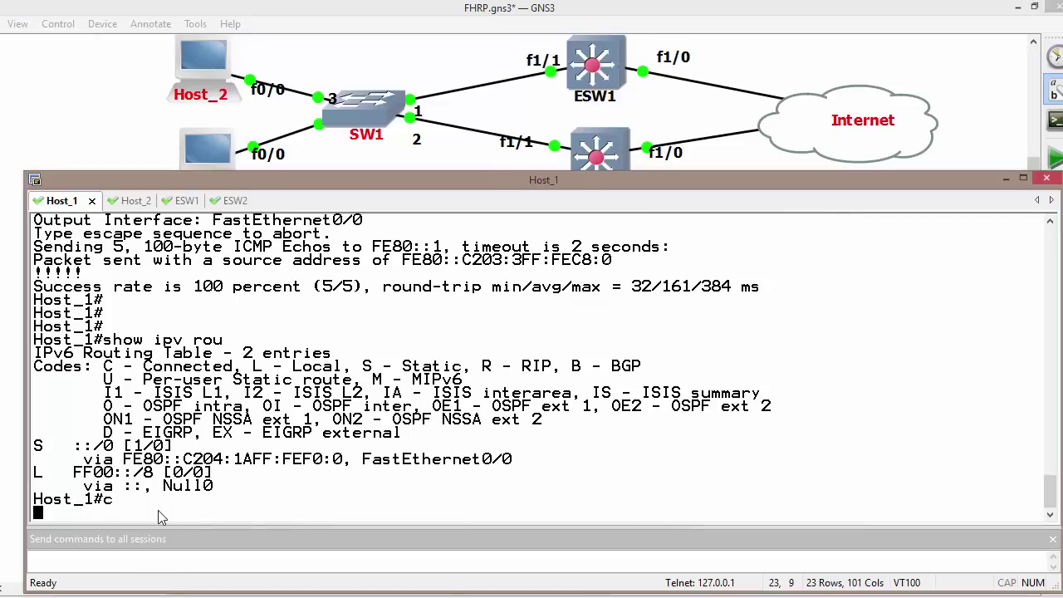
{"action": "type", "text": "in"}
{"action": "key", "text": "Tab"}
{"action": "type", "text": "f0/0"}
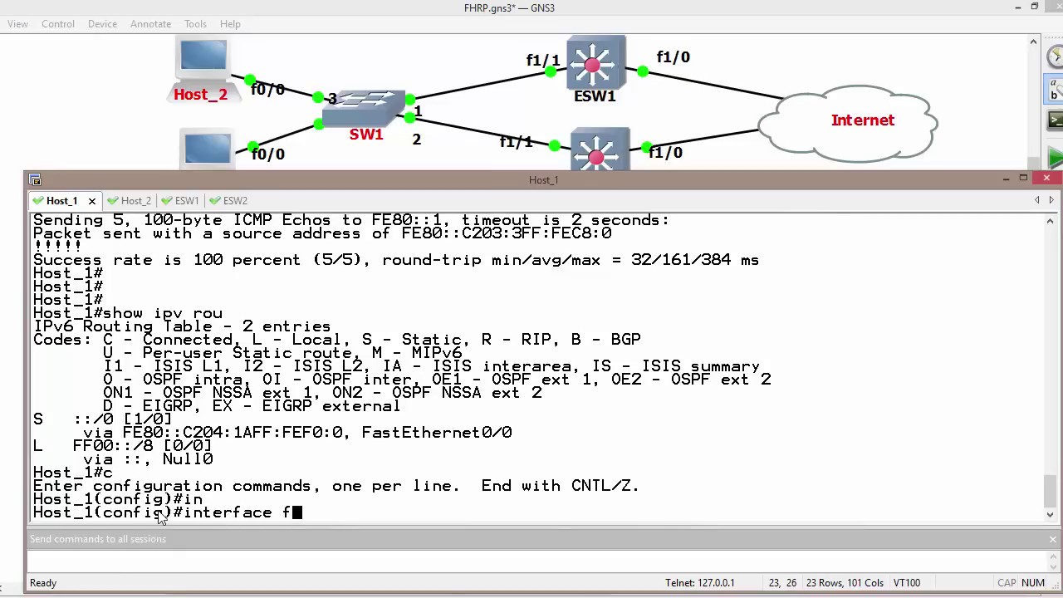
{"action": "key", "text": "Return"}
{"action": "type", "text": "sh"}
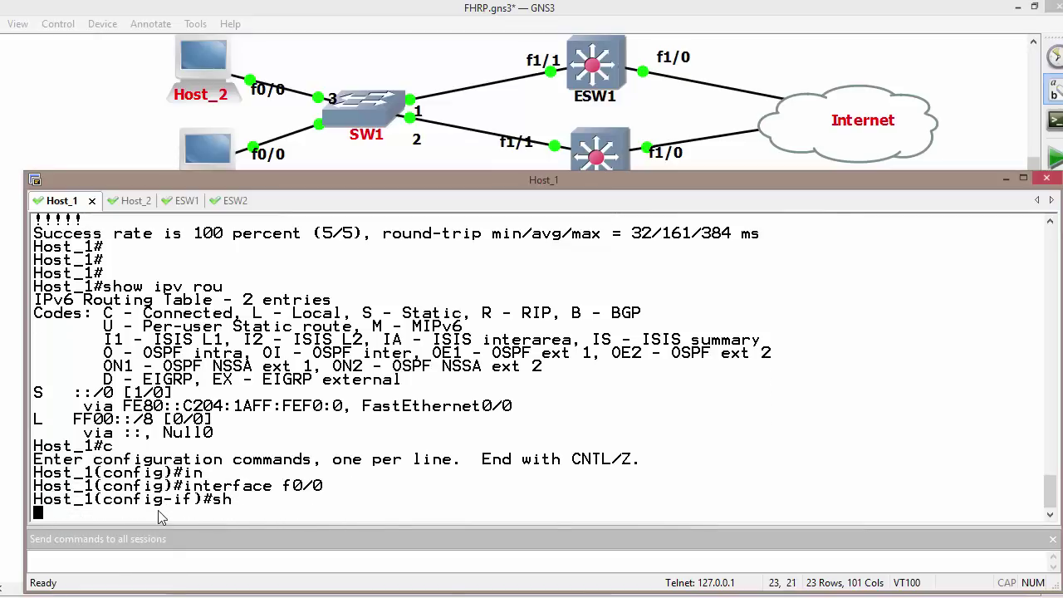
On Host_2, enter global configuration mode and shut down interface f0/0
{"action": "left_click", "coordinate": [138, 205]}
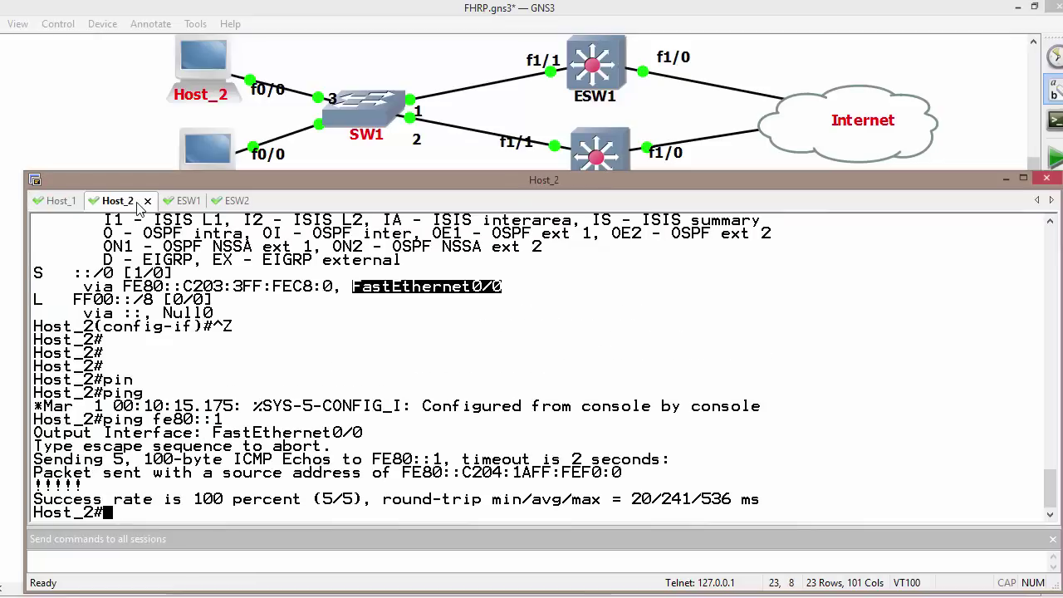
{"action": "type", "text": "c"}
{"action": "key", "text": "Return"}
{"action": "type", "text": "in"}
{"action": "key", "text": "Tab"}
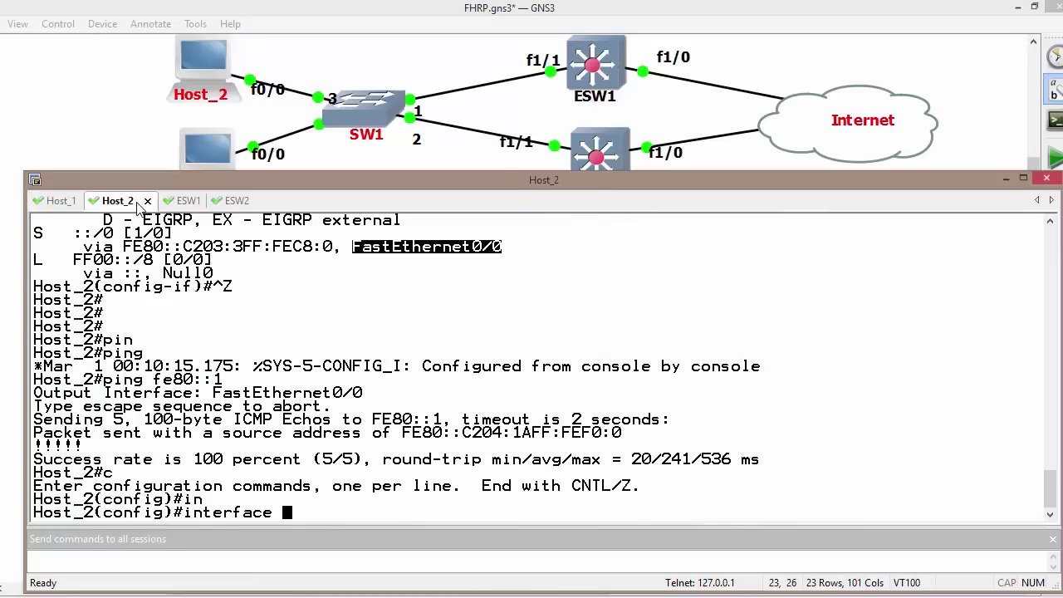
{"action": "type", "text": "f0/0"}
{"action": "key", "text": "Return"}
{"action": "type", "text": "sh"}
{"action": "key", "text": "Return"}
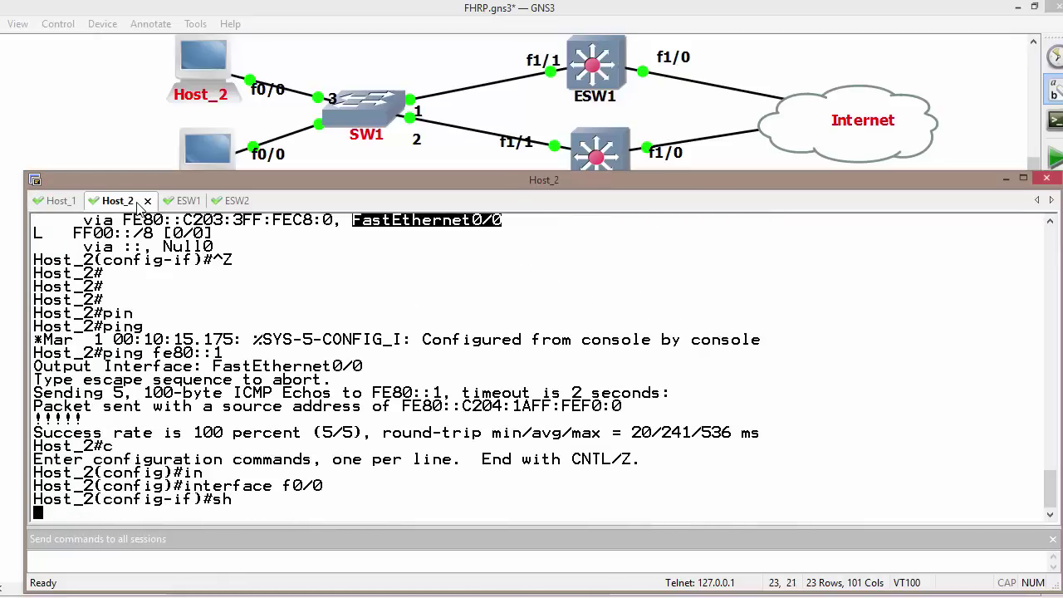
Bring interface f0/0 on Host_1 back up with no shu
{"action": "left_click", "coordinate": [50, 201]}
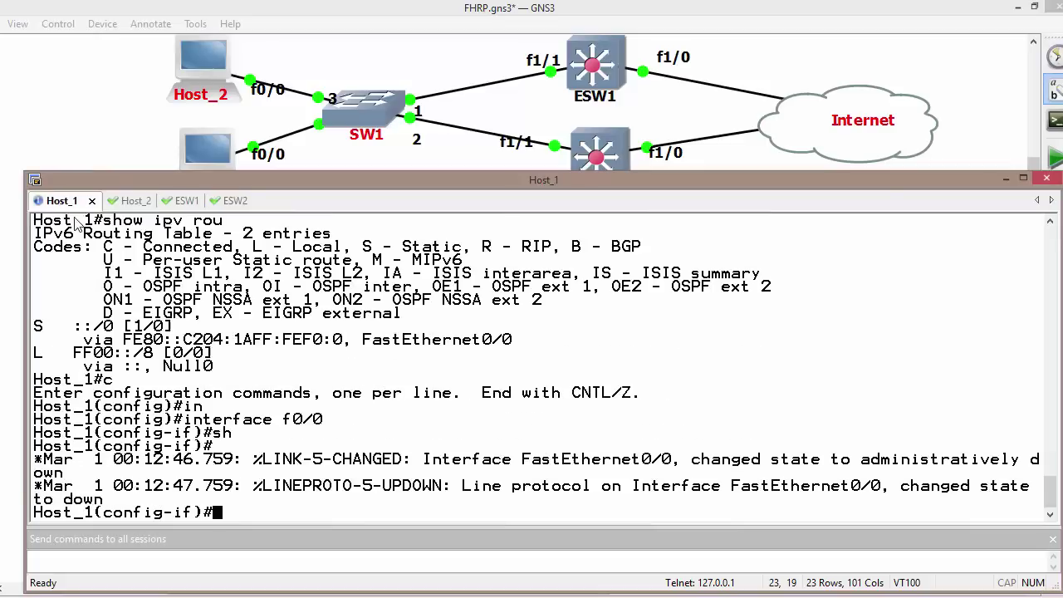
{"action": "type", "text": "no shu"}
{"action": "key", "text": "Return"}
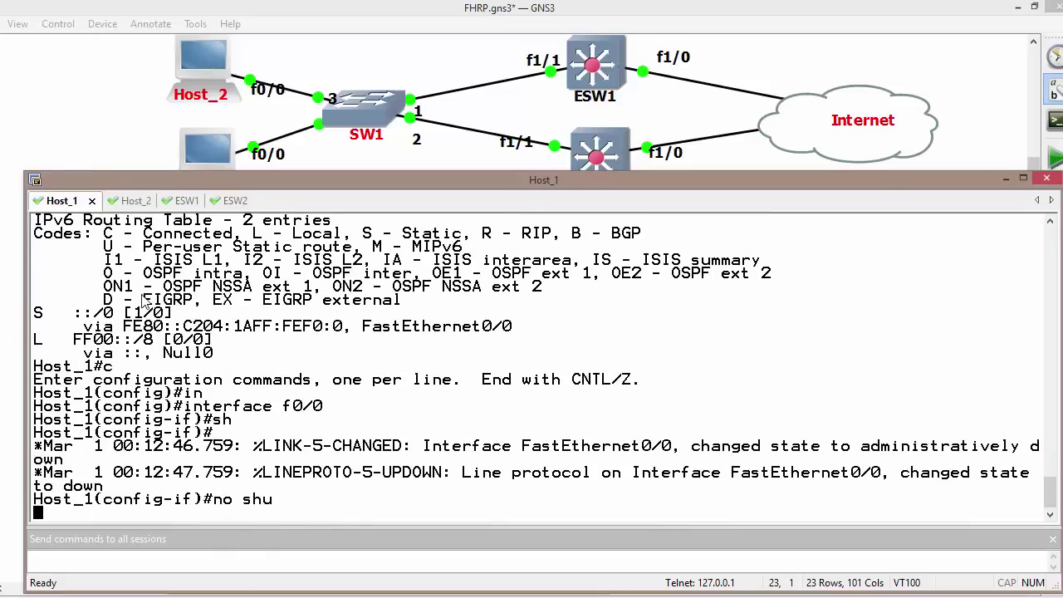
Bring interface f0/0 on Host_2 back up with no shu
{"action": "left_click", "coordinate": [137, 203]}
{"action": "type", "text": "nosh"}
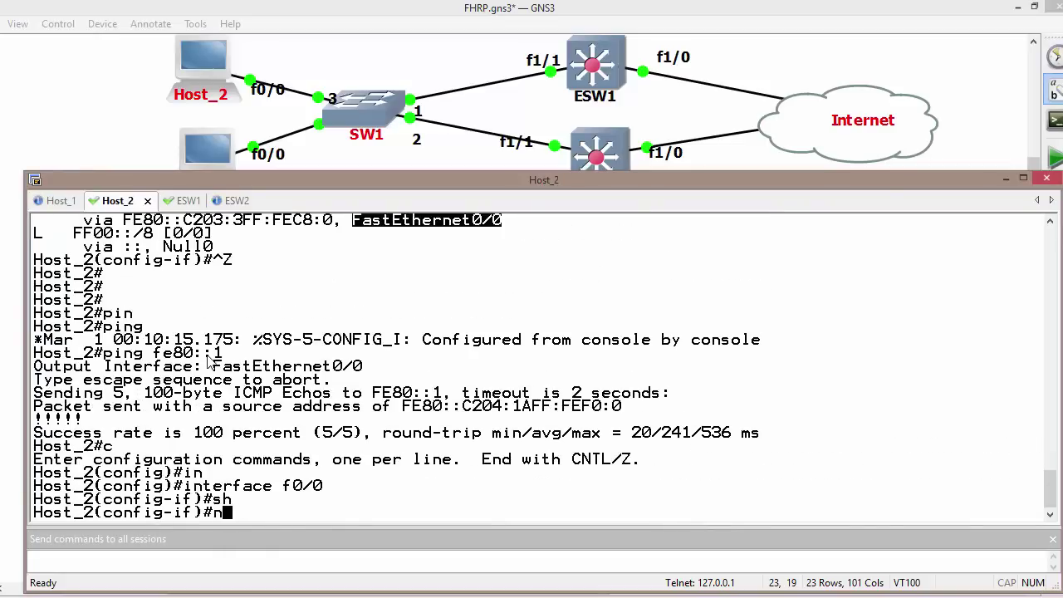
{"action": "key", "text": "BackSpace"}
{"action": "key", "text": "BackSpace"}
{"action": "key", "text": "BackSpace"}
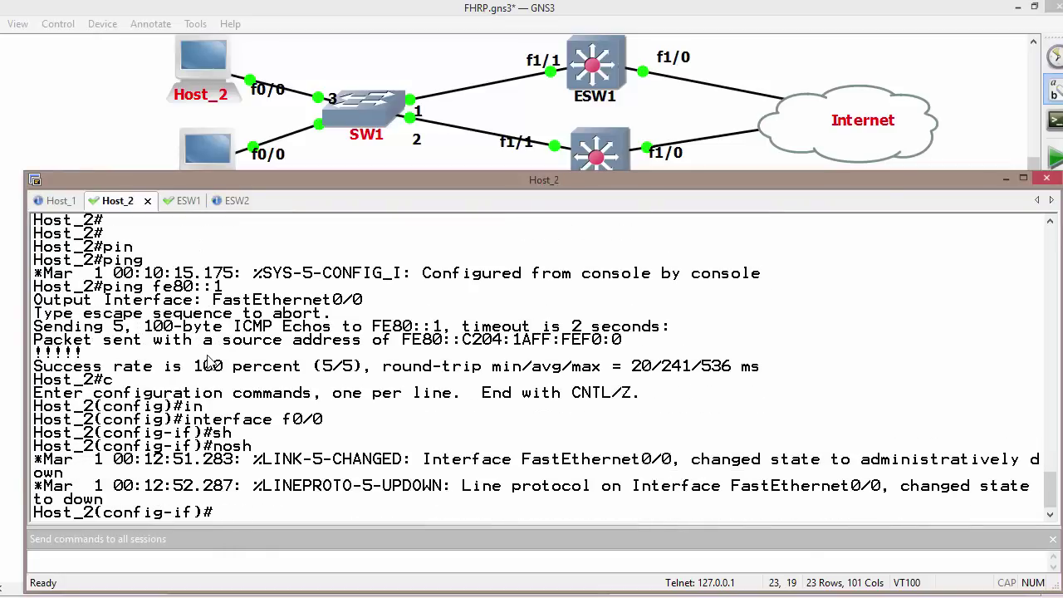
{"action": "type", "text": "o sghu"}
{"action": "key", "text": "Return"}
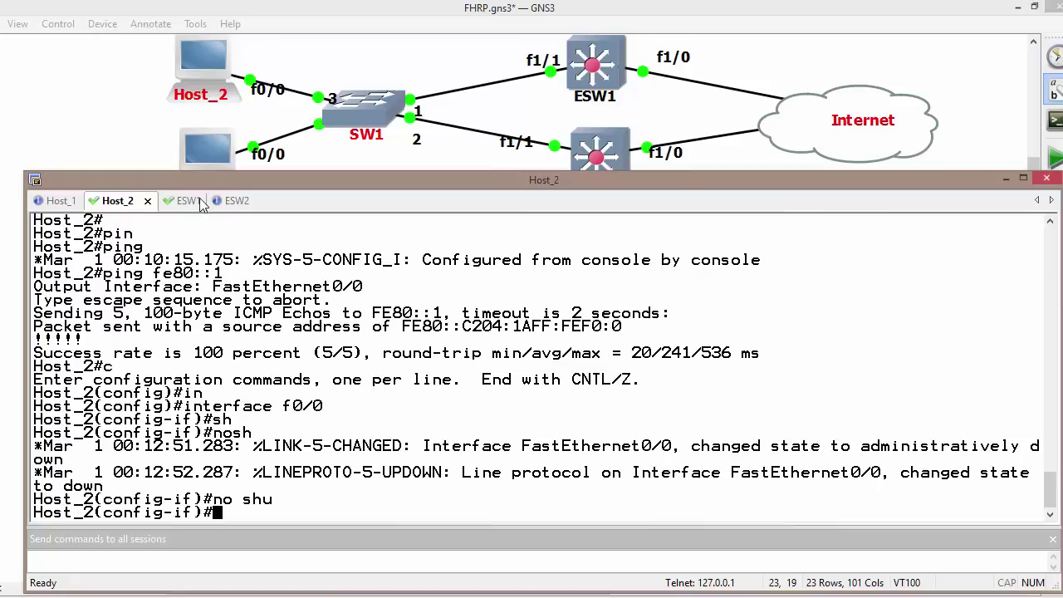
Examine the GLBP group and forwarder state-change messages on ESW2 and ESW1
{"action": "left_click", "coordinate": [237, 201]}
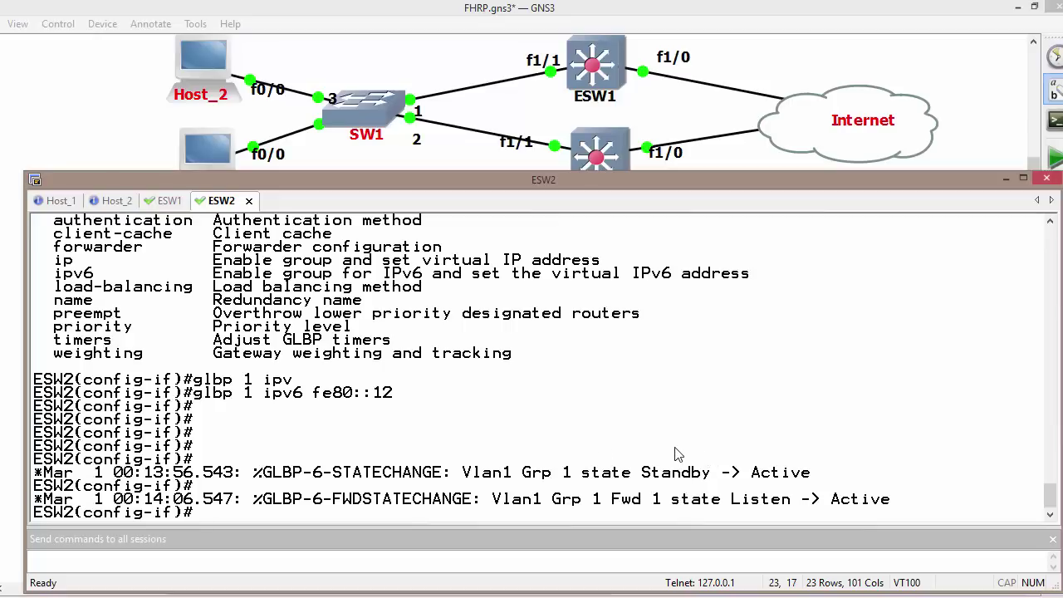
{"action": "left_click_drag", "start_coordinate": [745, 472], "coordinate": [818, 473]}
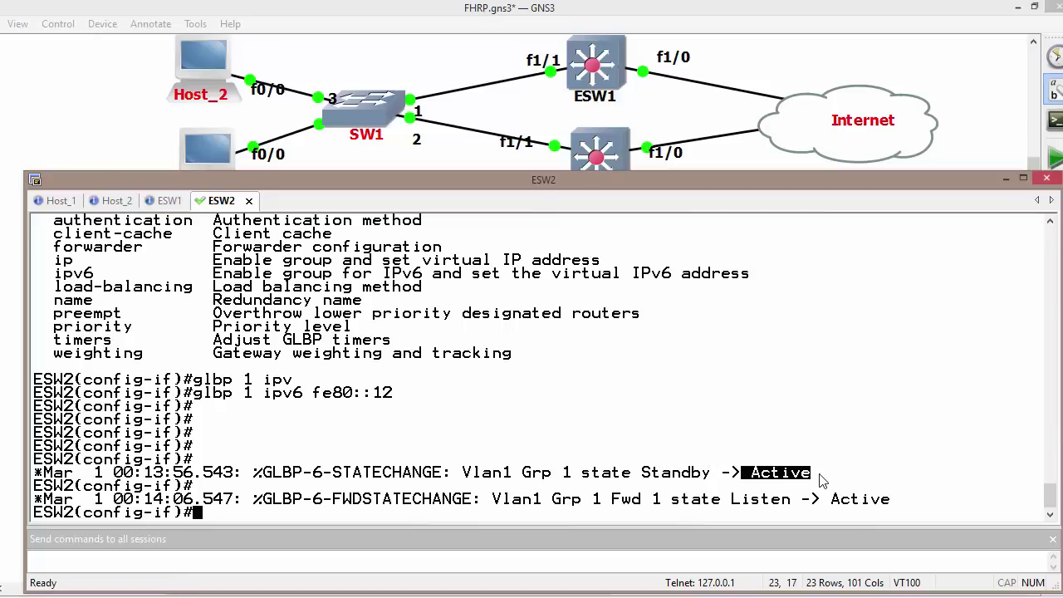
{"action": "left_click", "coordinate": [684, 463]}
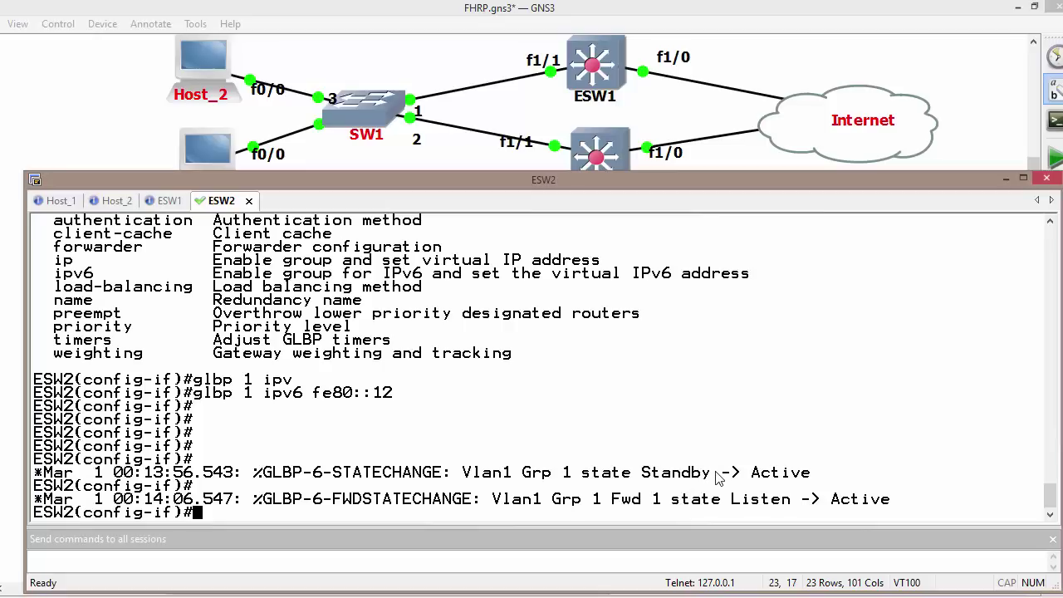
{"action": "left_click_drag", "start_coordinate": [606, 499], "coordinate": [661, 506]}
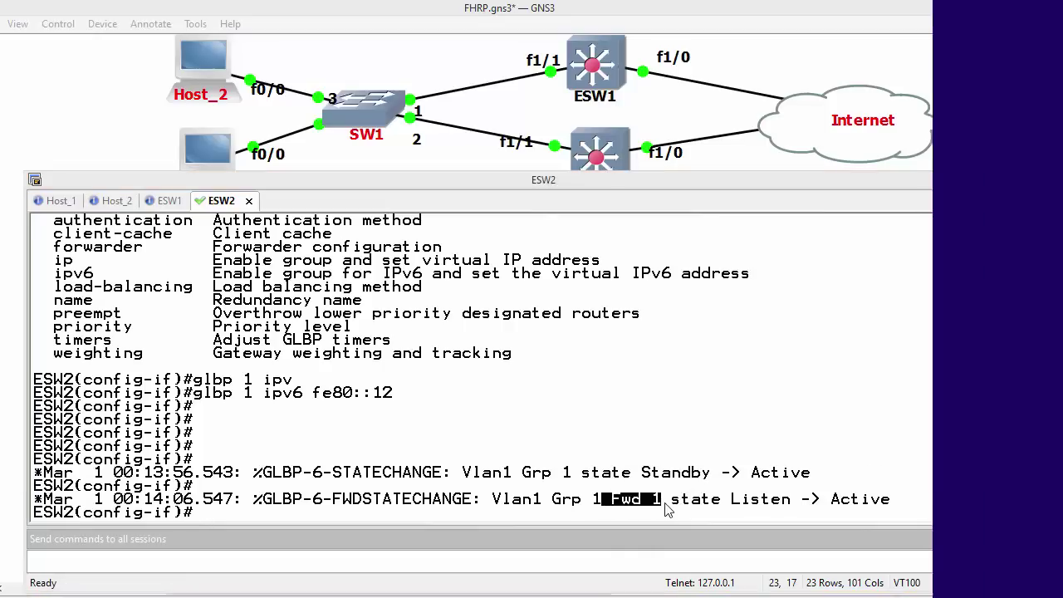
{"action": "left_click", "coordinate": [167, 210]}
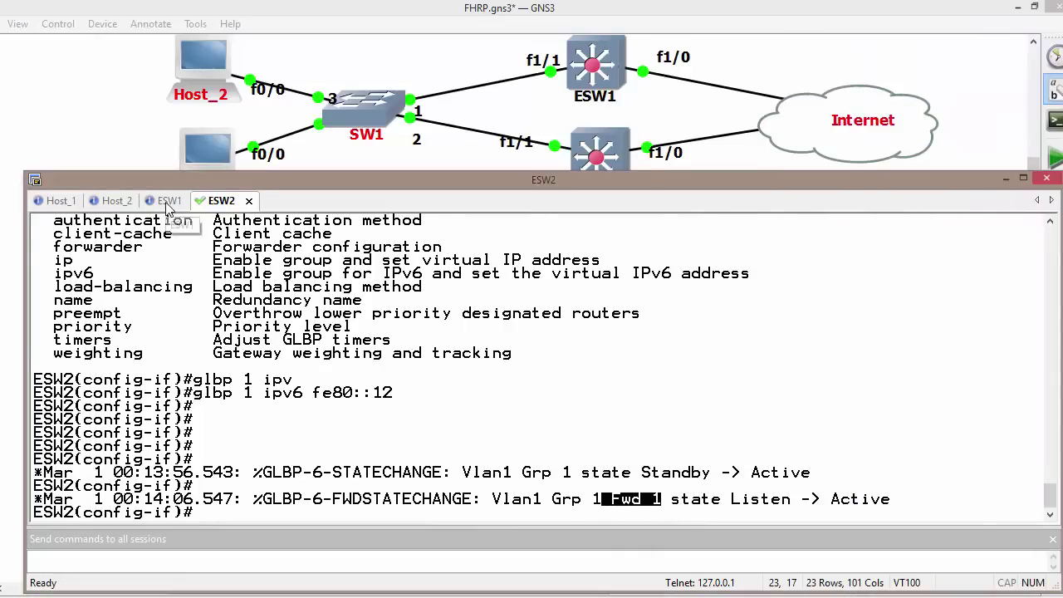
{"action": "left_click", "coordinate": [169, 201]}
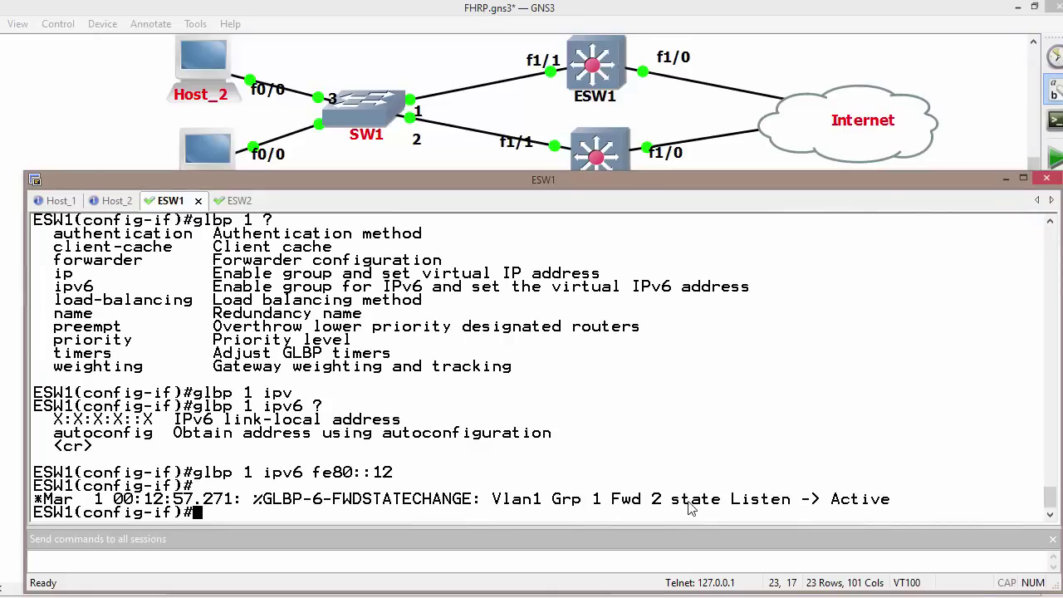
{"action": "left_click_drag", "start_coordinate": [603, 505], "coordinate": [665, 507]}
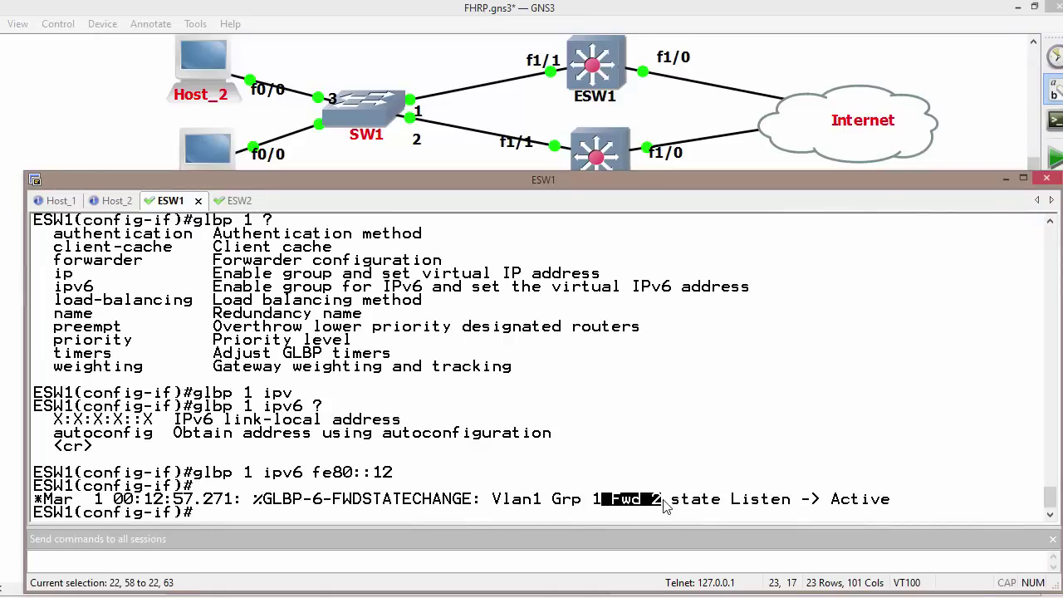
{"action": "double_click", "coordinate": [858, 499]}
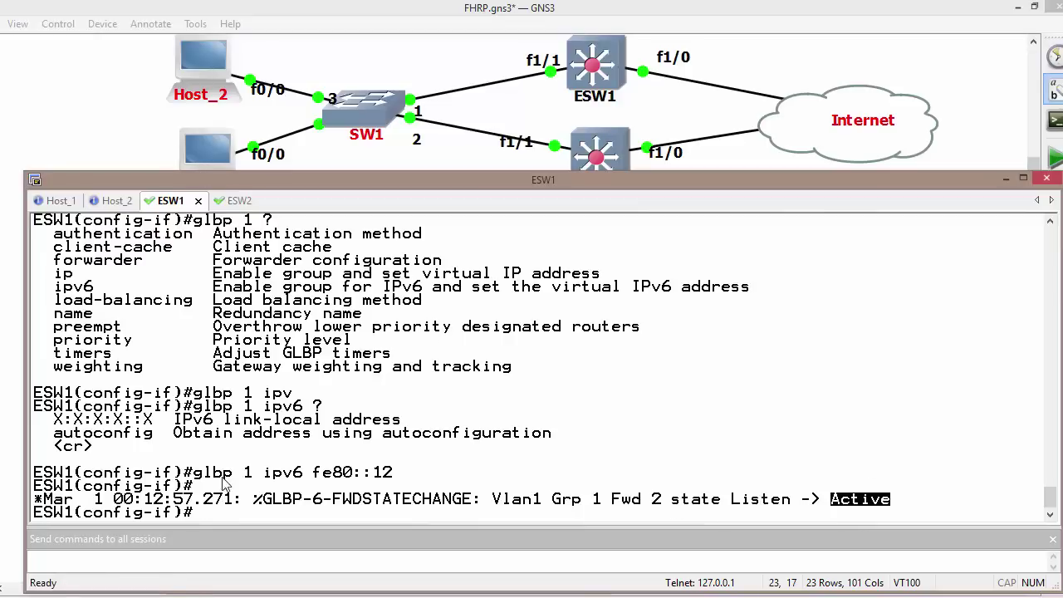
Try to display the IPv6 GLBP status from ESW1's interface configuration mode with do sho gl ipv6
{"action": "left_click", "coordinate": [222, 515]}
{"action": "type", "text": "do sho "}
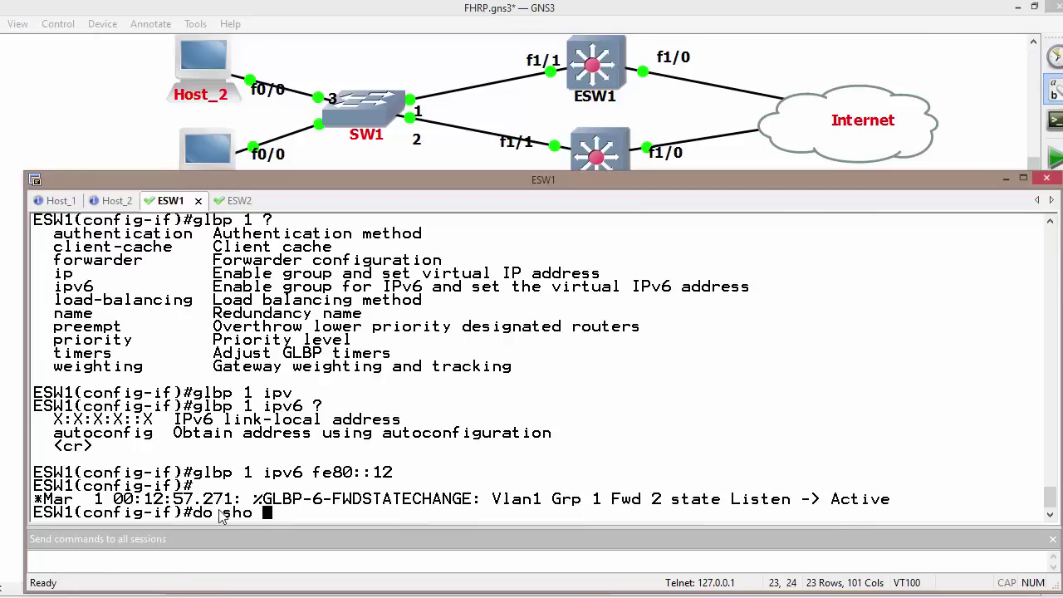
{"action": "type", "text": "gl ipv6"}
{"action": "key", "text": "Return"}
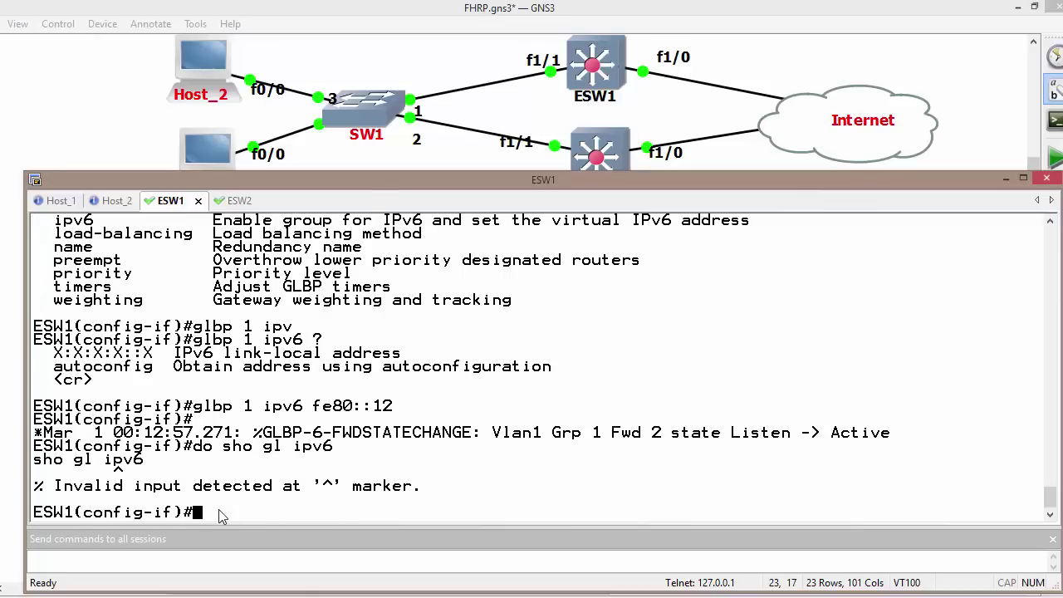
Leave configuration mode on ESW1 and list the available options of the show glbp command
{"action": "key", "text": "ctrl+z"}
{"action": "key", "text": "Return"}
{"action": "type", "text": "sh"}
{"action": "key", "text": "Tab"}
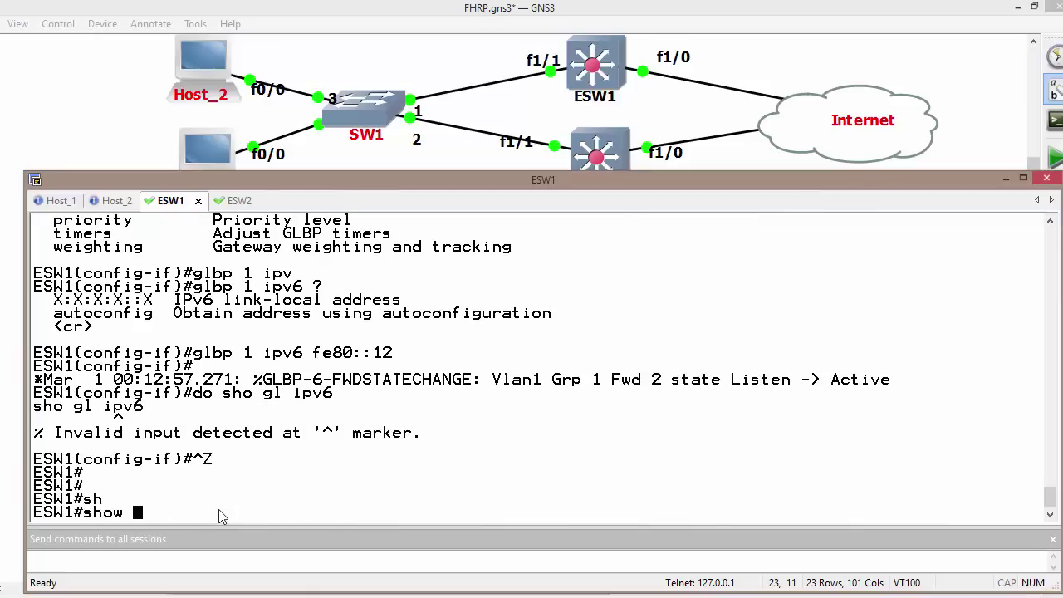
{"action": "type", "text": "gl"}
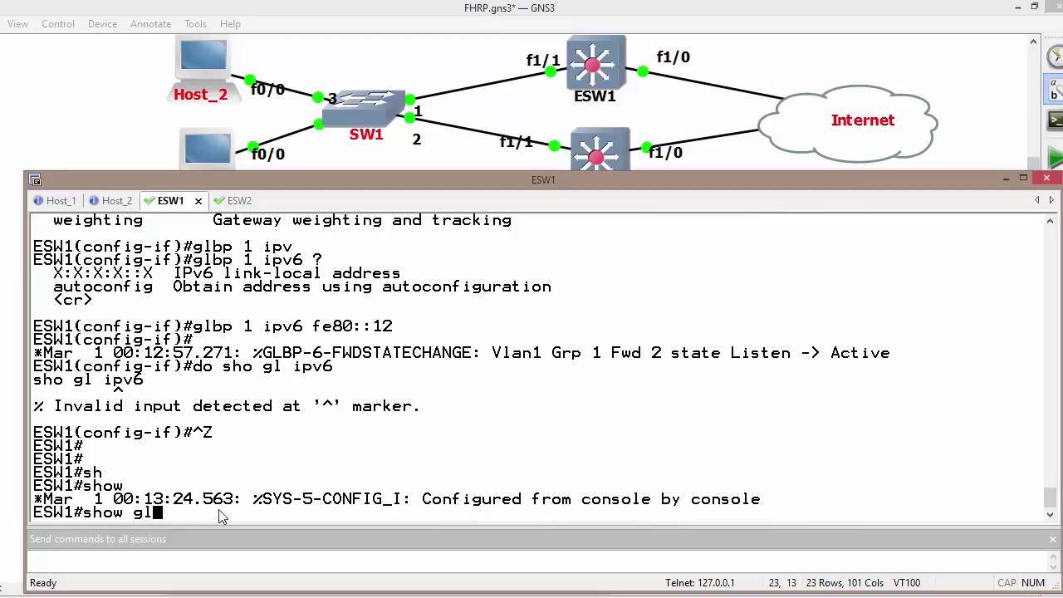
{"action": "key", "text": "Tab"}
{"action": "key", "text": "Tab"}
{"action": "type", "text": "?"}
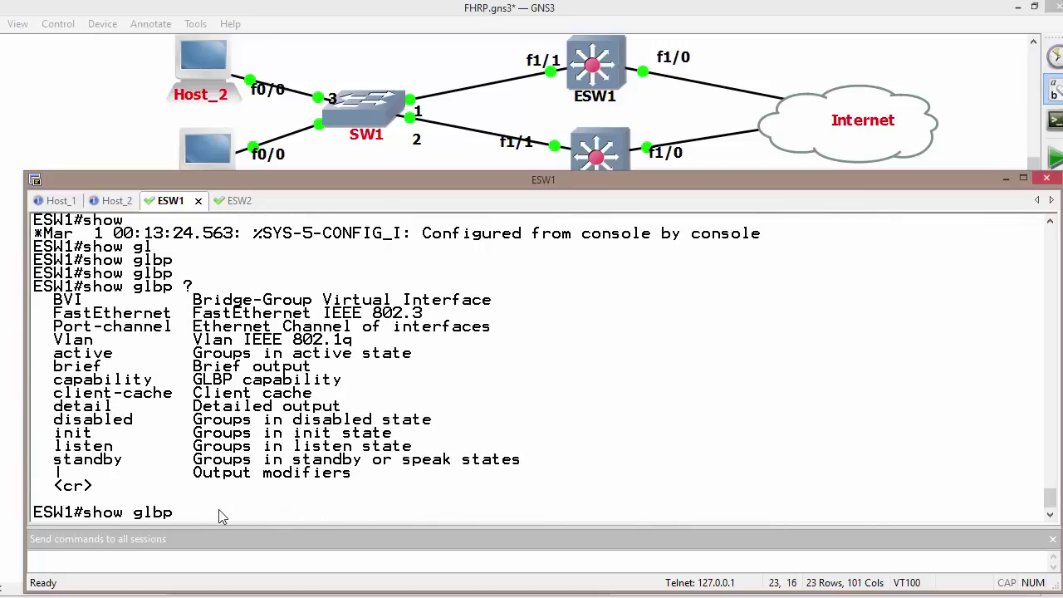
Run show glbp brief on ESW1 and examine the group's state and the forwarders' states and MAC addresses
{"action": "type", "text": "br"}
{"action": "key", "text": "Tab"}
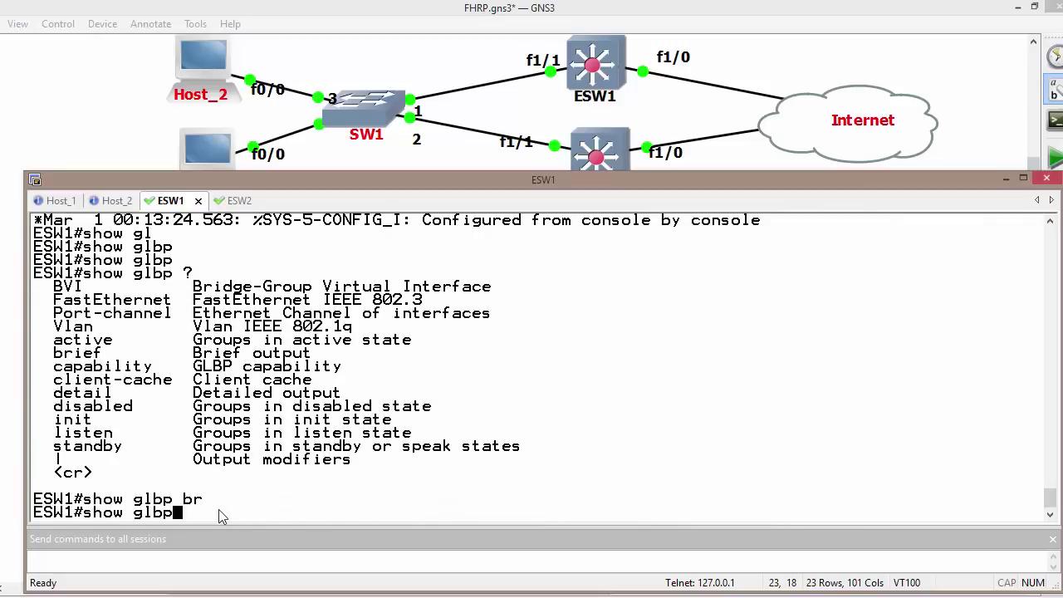
{"action": "key", "text": "Return"}
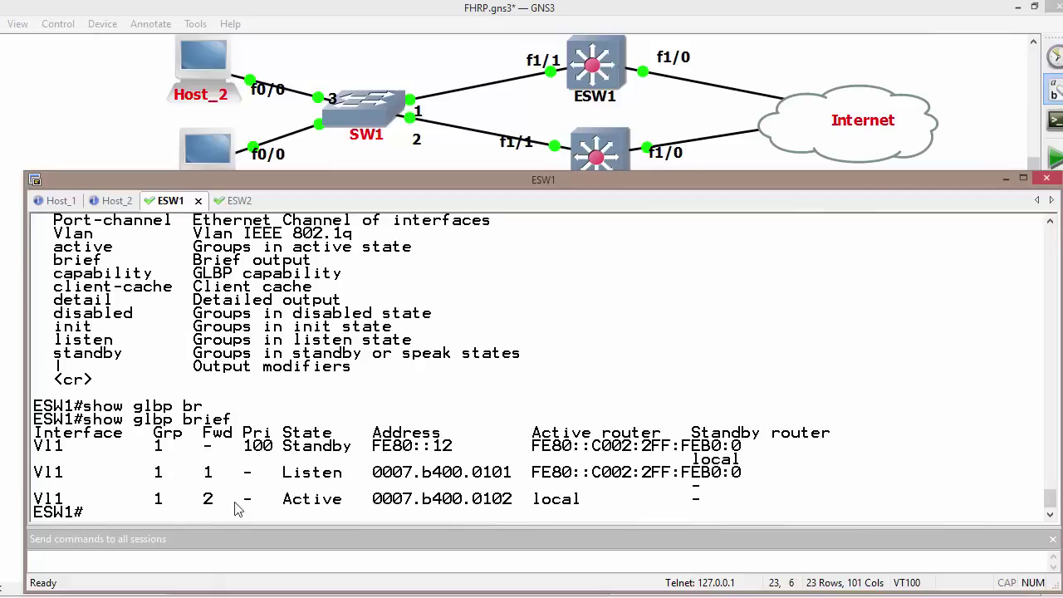
{"action": "left_click_drag", "start_coordinate": [284, 449], "coordinate": [353, 451]}
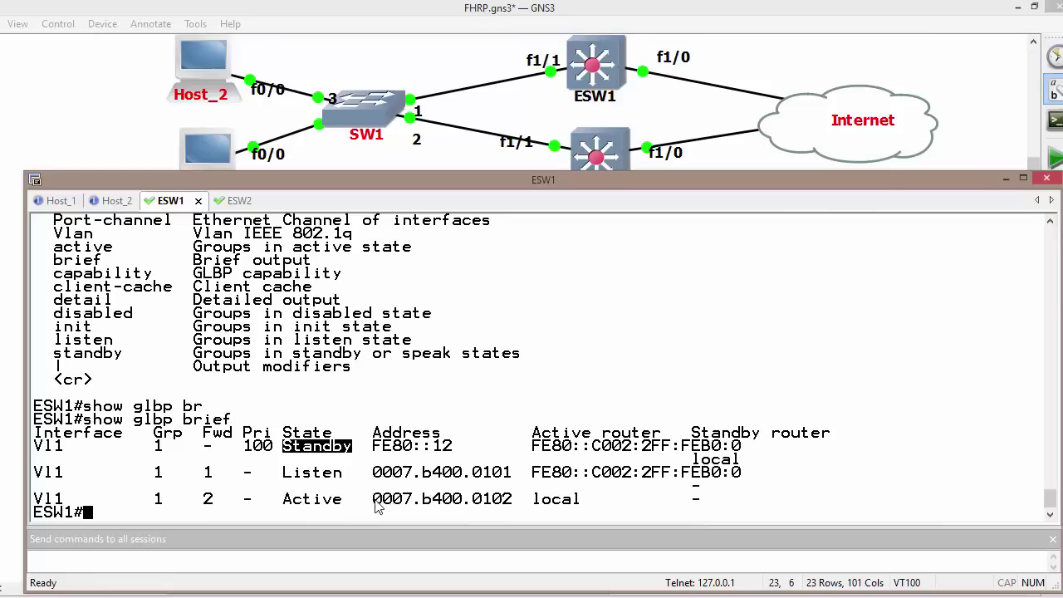
{"action": "left_click_drag", "start_coordinate": [373, 503], "coordinate": [515, 504]}
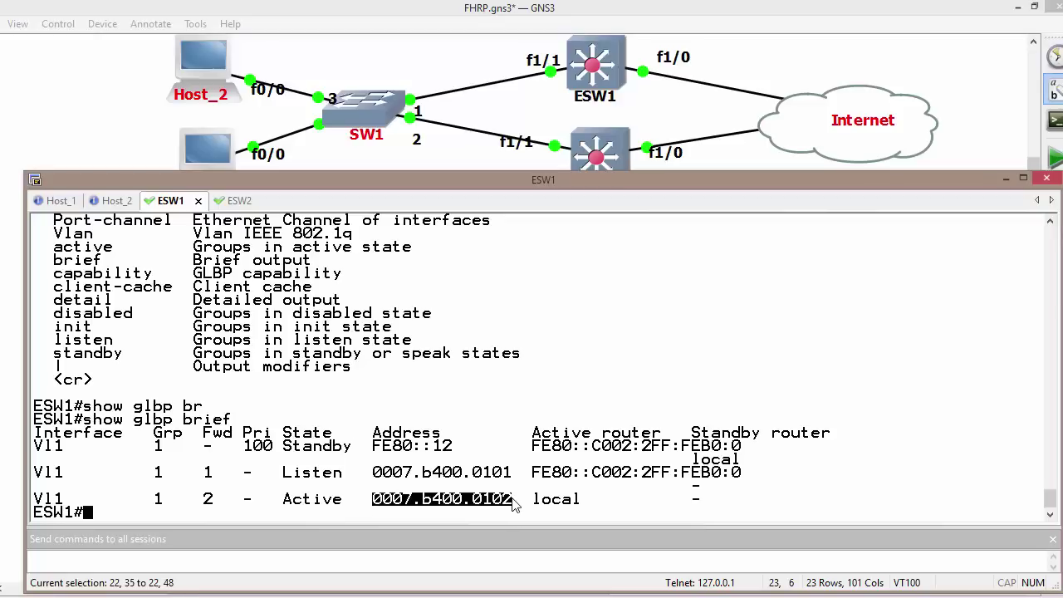
{"action": "left_click_drag", "start_coordinate": [283, 473], "coordinate": [519, 479]}
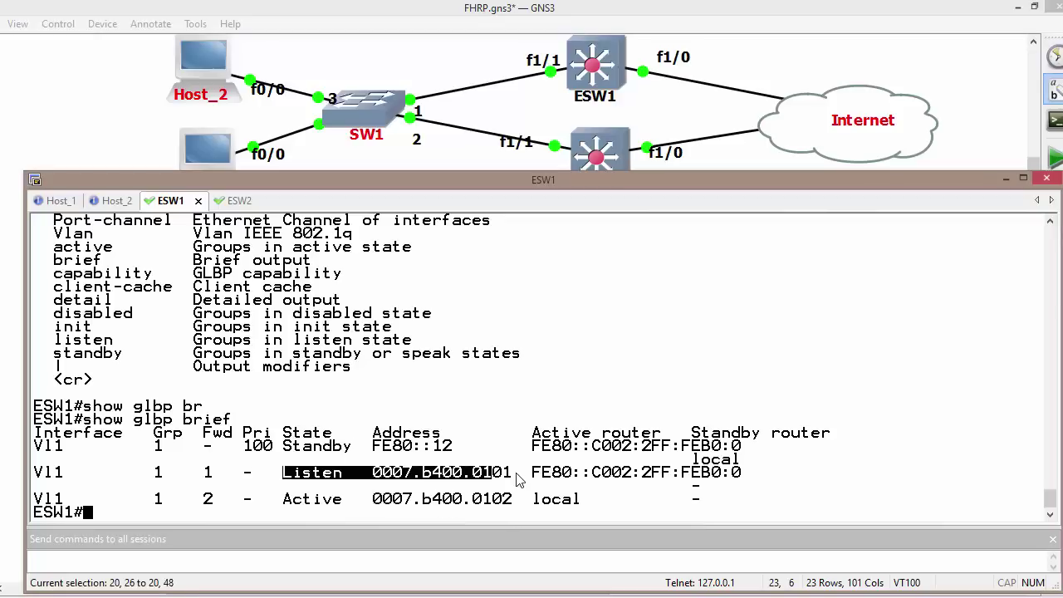
On ESW2, leave configuration mode, run show glbp b and examine the group's active router and forwarder MAC addresses
{"action": "left_click", "coordinate": [238, 202]}
{"action": "key", "text": "ctrl+z"}
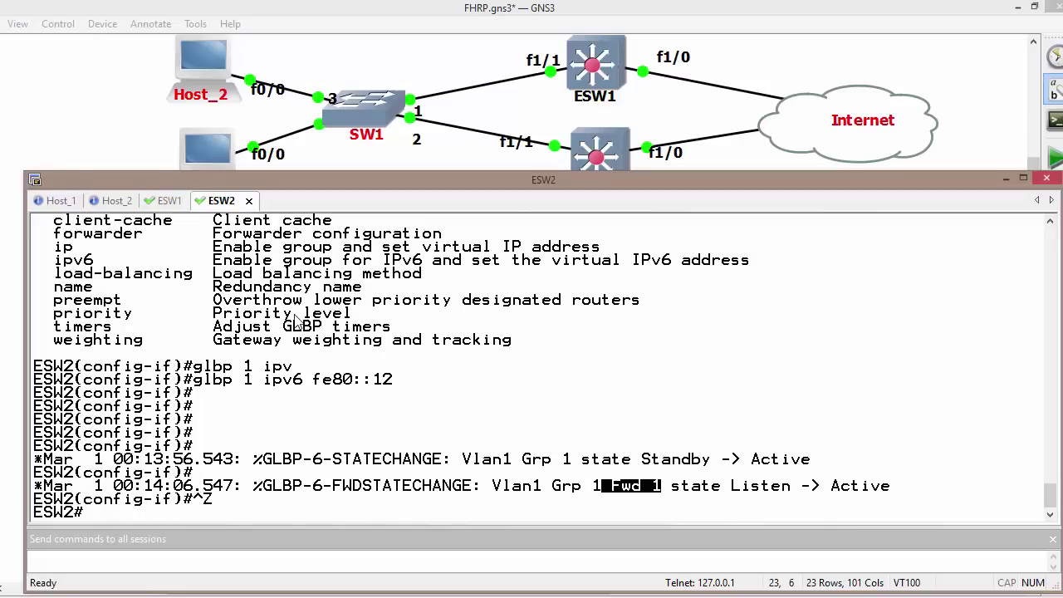
{"action": "key", "text": "Return"}
{"action": "key", "text": "Return"}
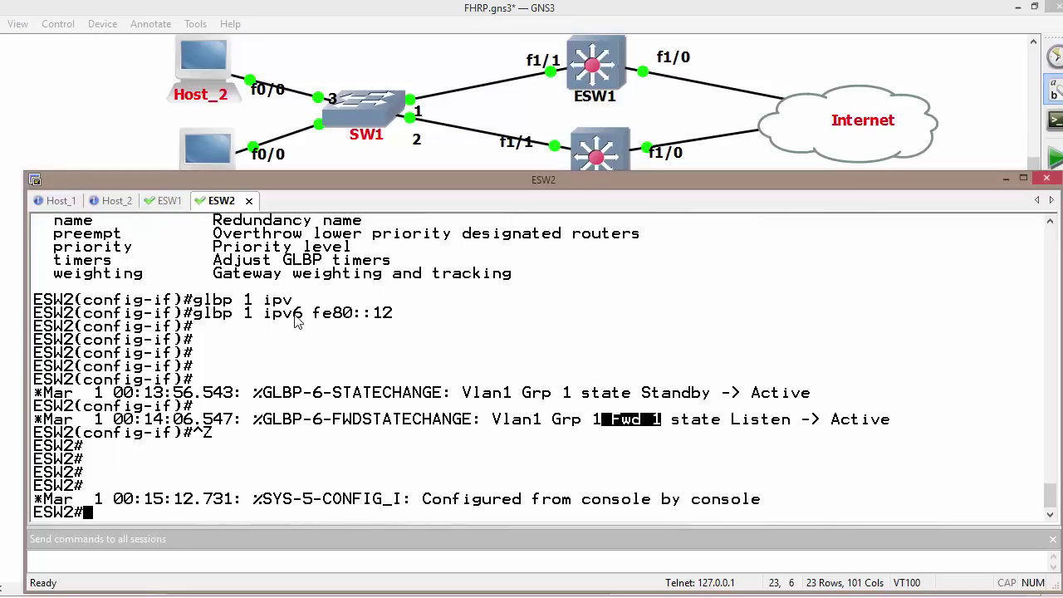
{"action": "type", "text": "s"}
{"action": "type", "text": "lb"}
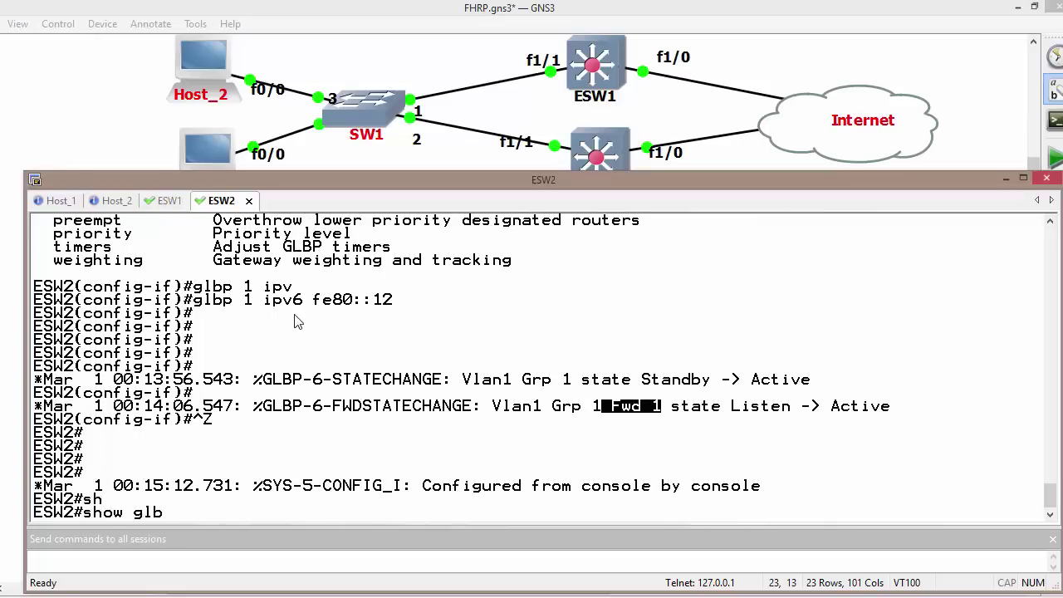
{"action": "key", "text": "Tab"}
{"action": "type", "text": "b"}
{"action": "key", "text": "Return"}
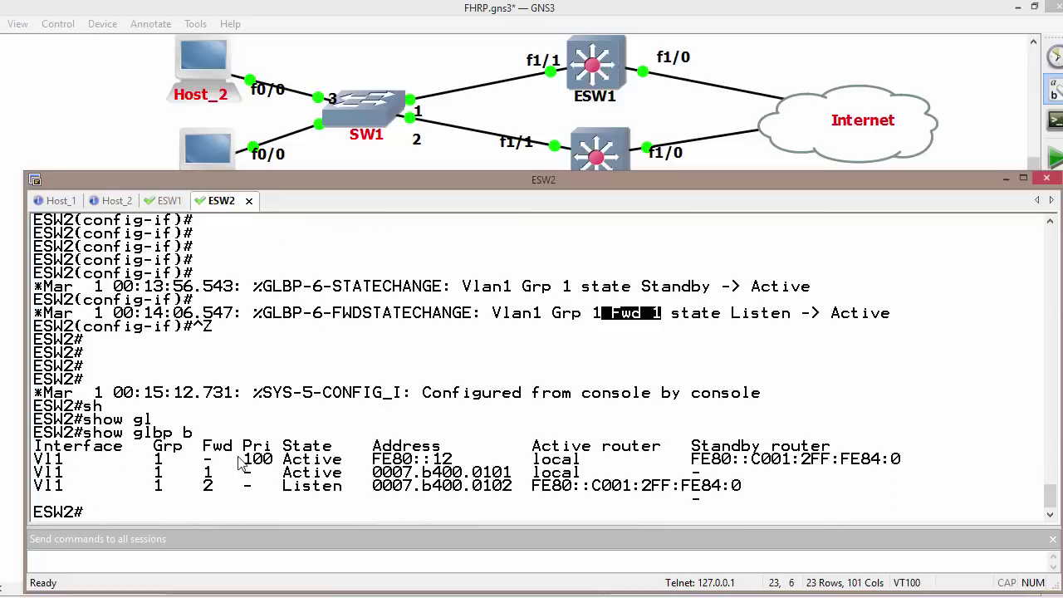
{"action": "left_click_drag", "start_coordinate": [237, 458], "coordinate": [633, 465]}
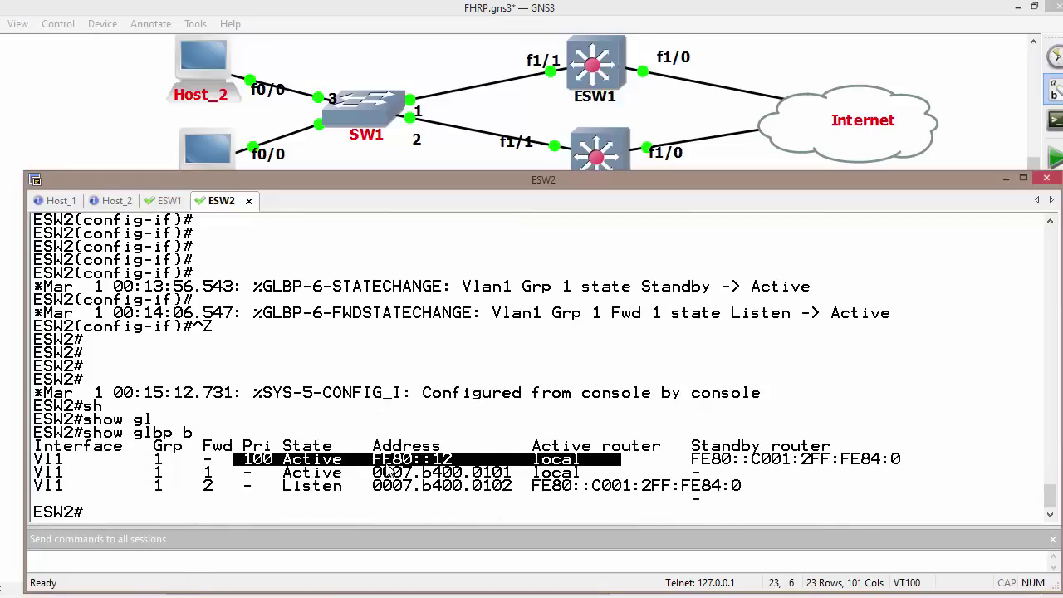
{"action": "left_click_drag", "start_coordinate": [373, 471], "coordinate": [518, 477]}
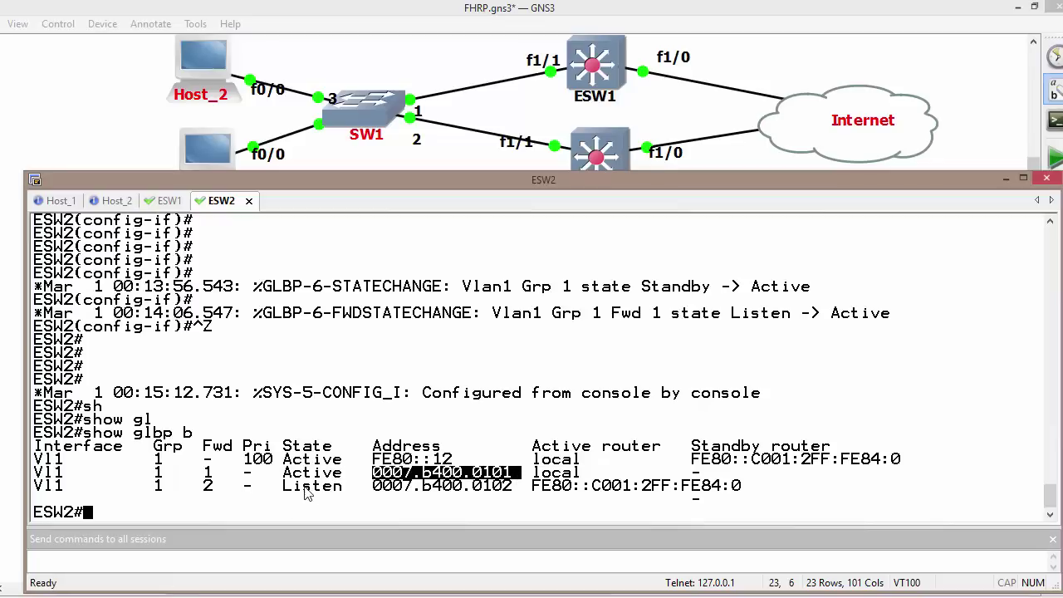
Examine forwarder 2's entry in ESW2's GLBP output and leave configuration mode on Host_1
{"action": "left_click_drag", "start_coordinate": [284, 486], "coordinate": [781, 495]}
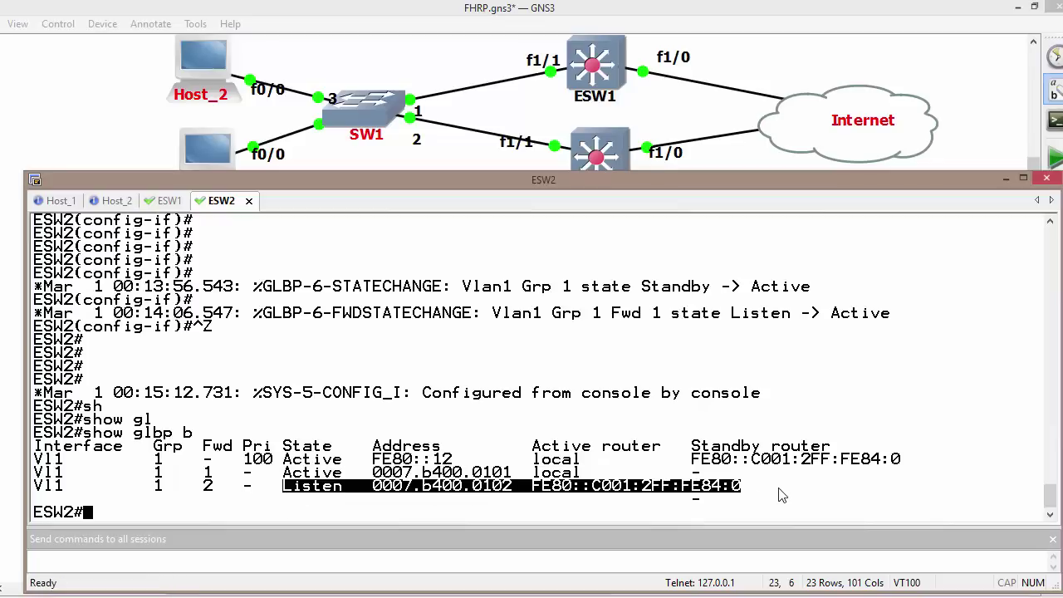
{"action": "left_click", "coordinate": [69, 203]}
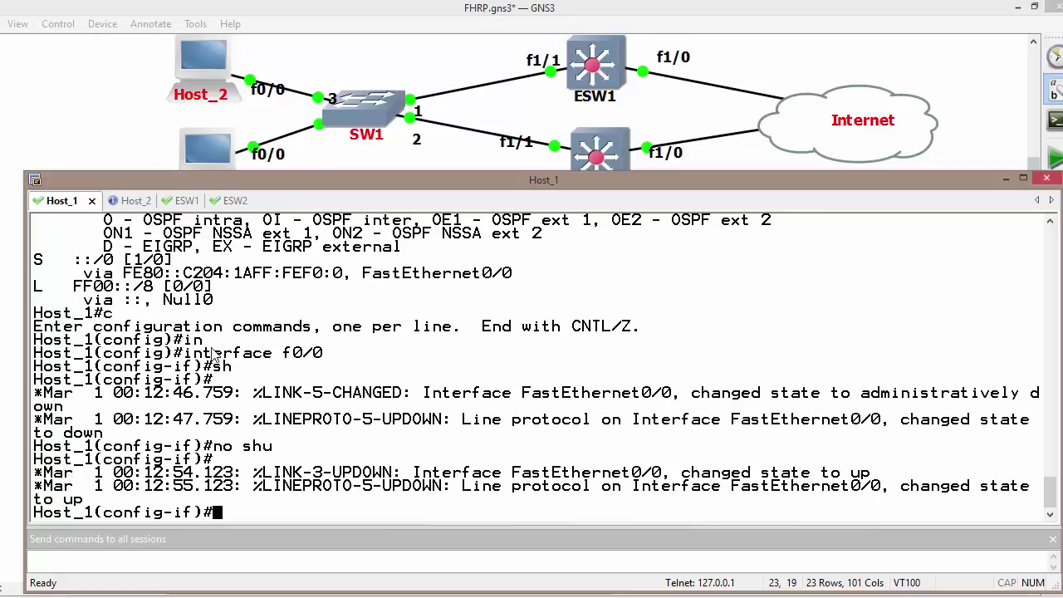
{"action": "key", "text": "ctrl+z"}
{"action": "key", "text": "Return"}
{"action": "key", "text": "Return"}
{"action": "key", "text": "Return"}
Try to display the IPv6 routing table on Host_1 with show ip v rou
{"action": "type", "text": "sh"}
{"action": "key", "text": "Tab"}
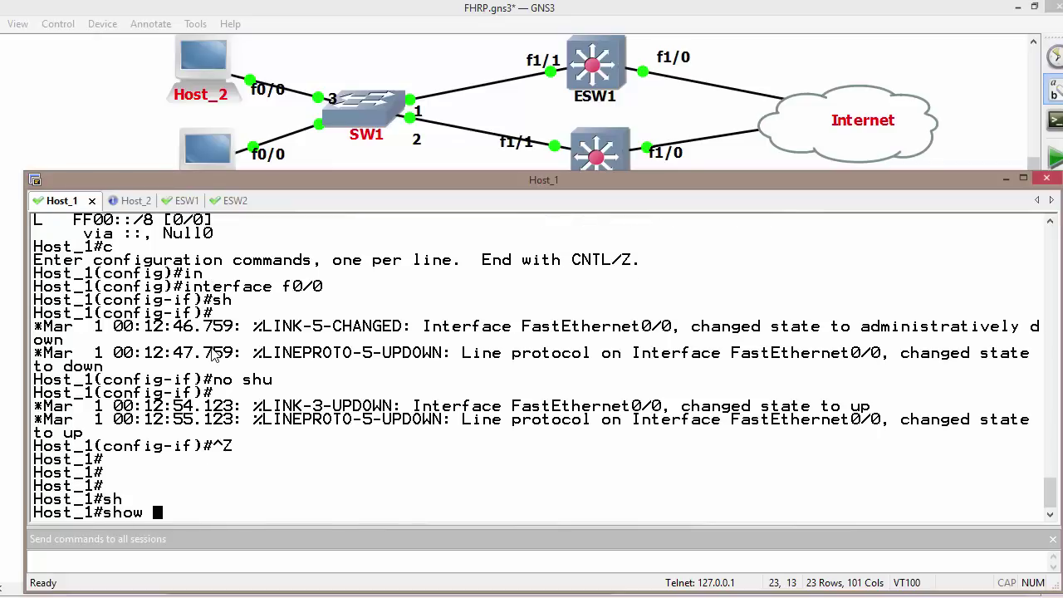
{"action": "type", "text": "ip v rou"}
{"action": "key", "text": "question"}
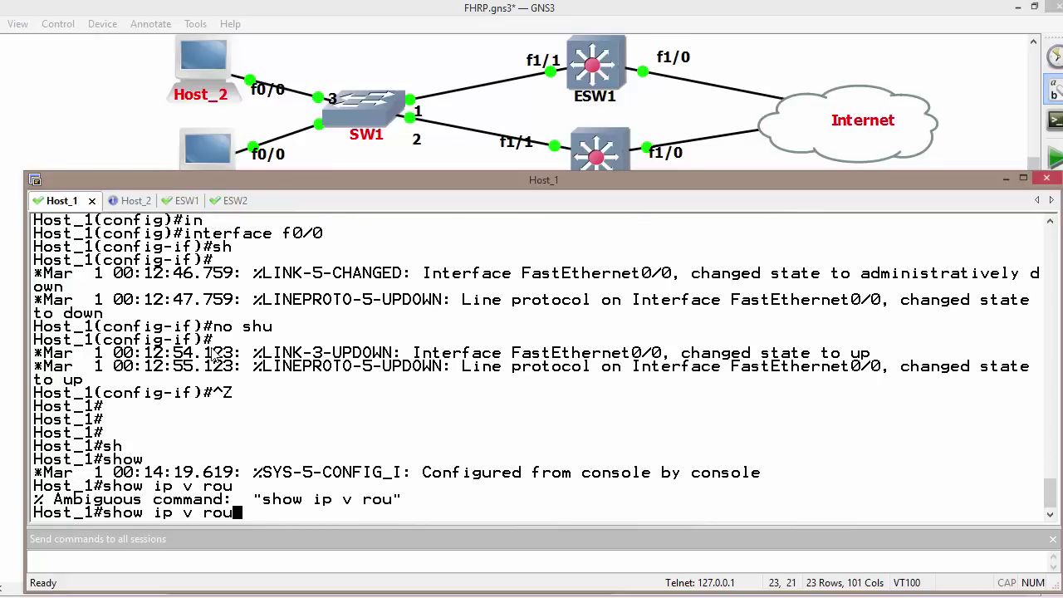
Run show ipv rou on Host_1 and examine the default route's next-hop address
{"action": "key", "text": "BackSpace"}
{"action": "key", "text": "BackSpace"}
{"action": "key", "text": "BackSpace"}
{"action": "key", "text": "BackSpace"}
{"action": "key", "text": "BackSpace"}
{"action": "key", "text": "BackSpace"}
{"action": "type", "text": "v t"}
{"action": "key", "text": "BackSpace"}
{"action": "type", "text": "rou"}
{"action": "key", "text": "Return"}
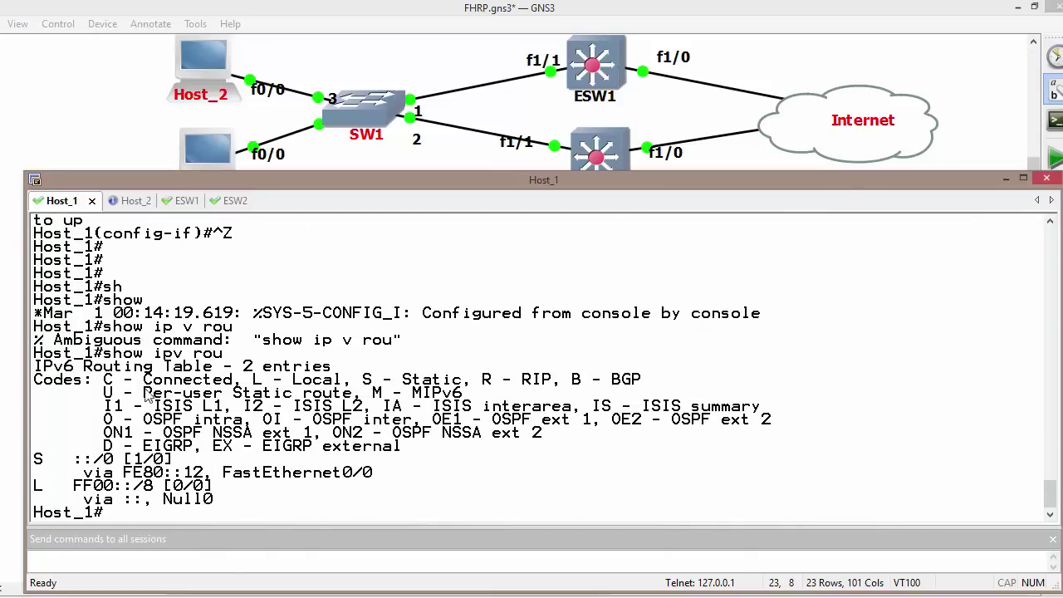
{"action": "left_click_drag", "start_coordinate": [116, 475], "coordinate": [208, 479]}
{"action": "left_click", "coordinate": [211, 480]}
{"action": "left_click_drag", "start_coordinate": [186, 480], "coordinate": [207, 480]}
On Host_2, leave configuration mode, run show ipv rou and examine the default route's next-hop address
{"action": "left_click", "coordinate": [129, 202]}
{"action": "key", "text": "ctrl+z"}
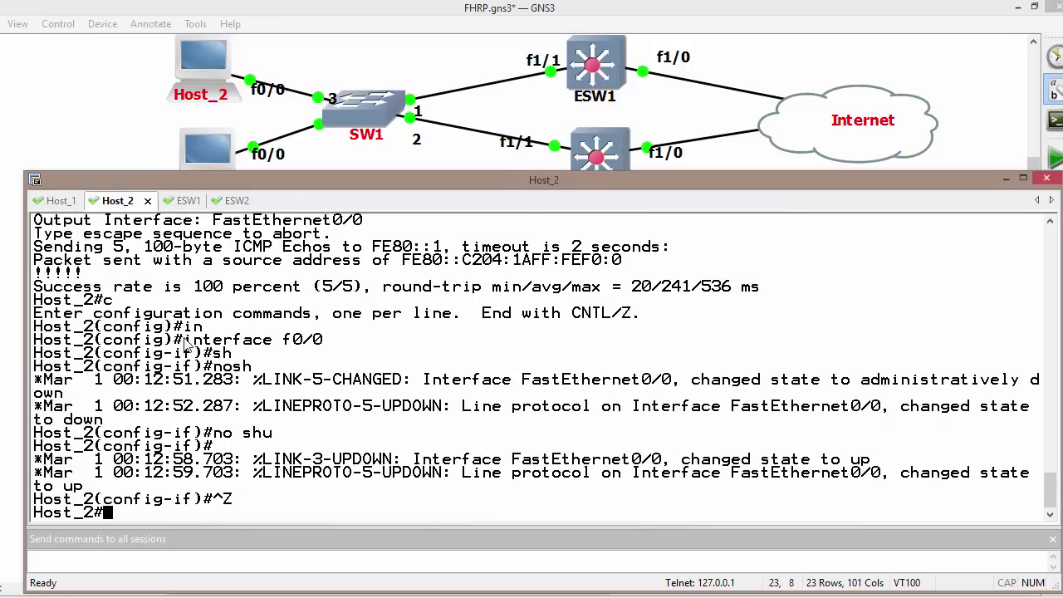
{"action": "type", "text": "show "}
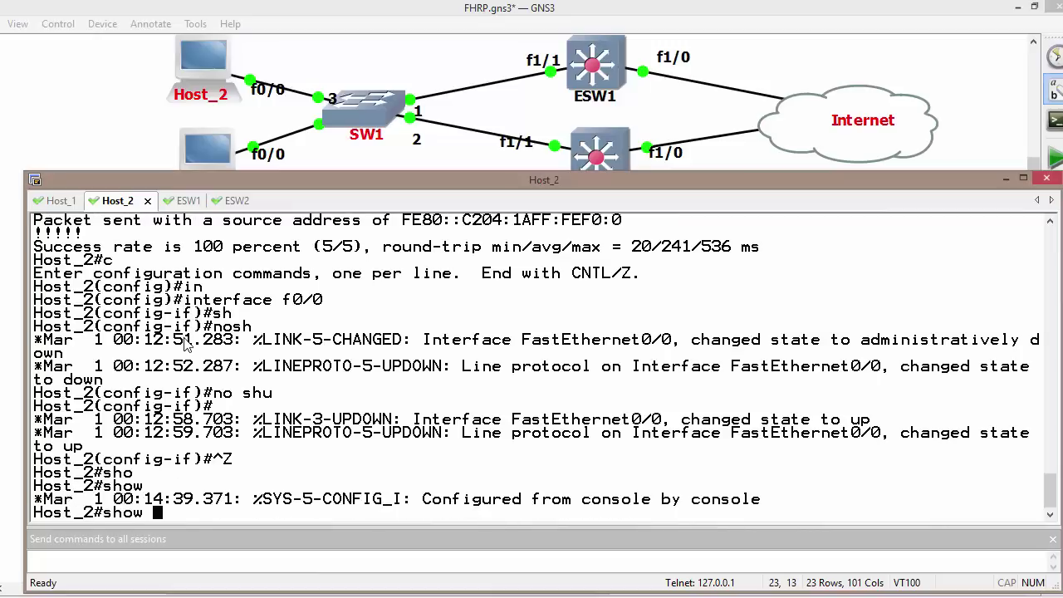
{"action": "type", "text": "ipv rou"}
{"action": "key", "text": "Return"}
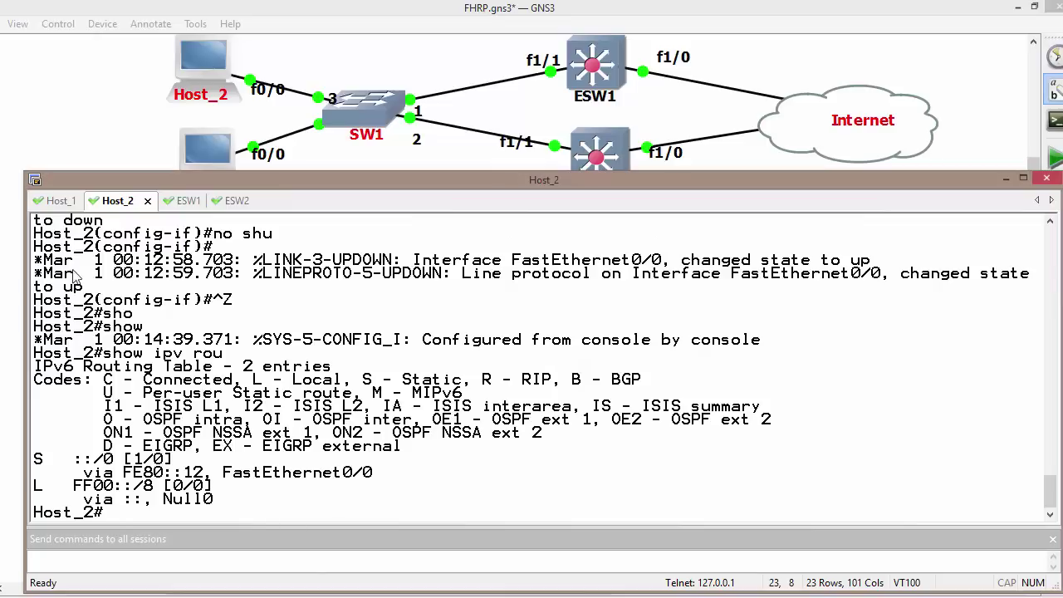
{"action": "double_click", "coordinate": [133, 473]}
From Host_1, ping the virtual gateway fe80::12 with FastEthernet0/0 as the output interface
{"action": "left_click", "coordinate": [62, 201]}
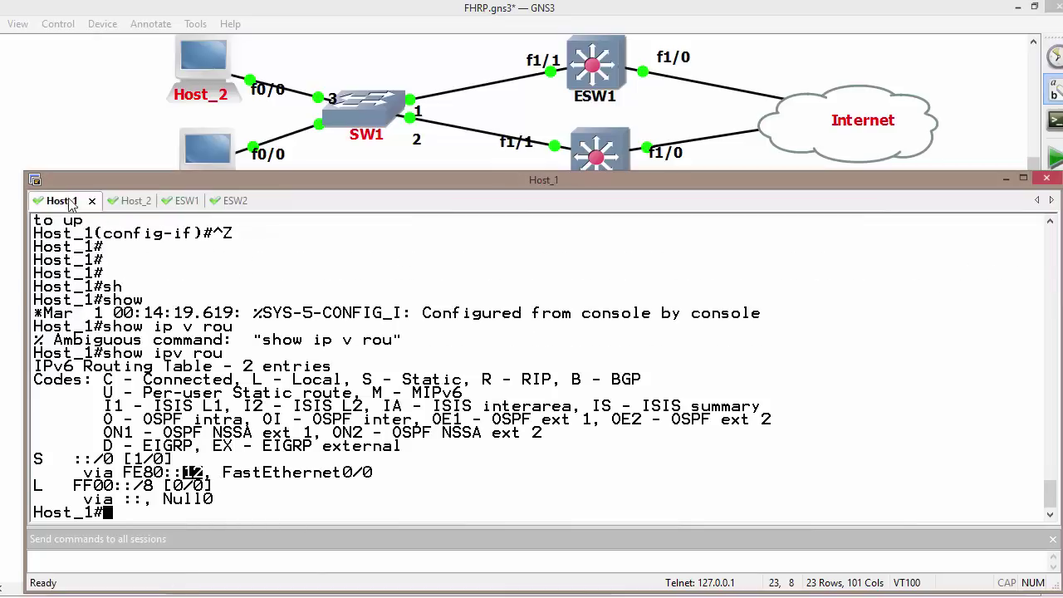
{"action": "type", "text": "ping fe80"}
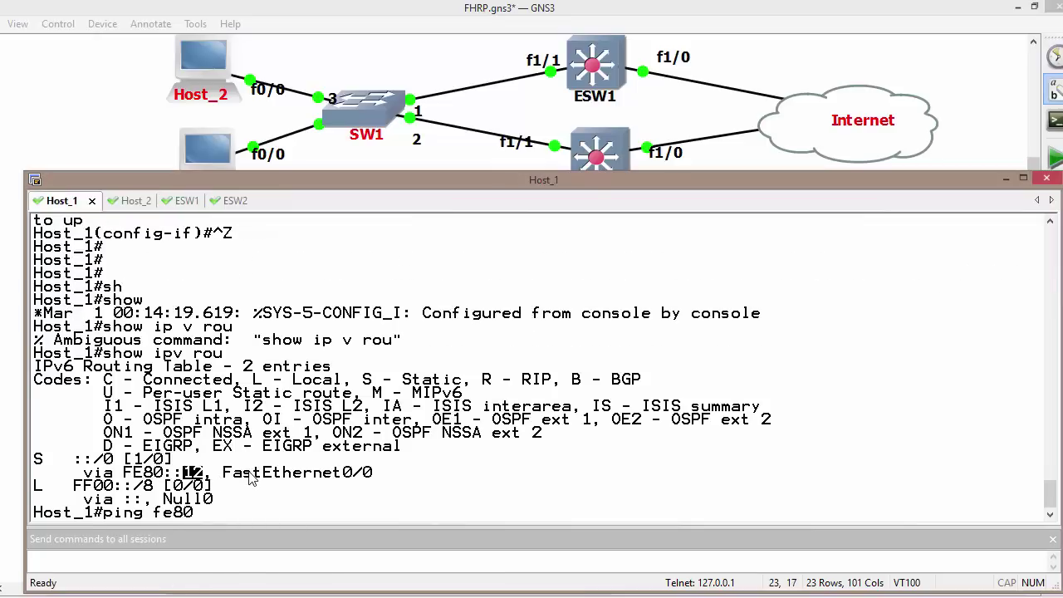
{"action": "type", "text": "::12"}
{"action": "key", "text": "Return"}
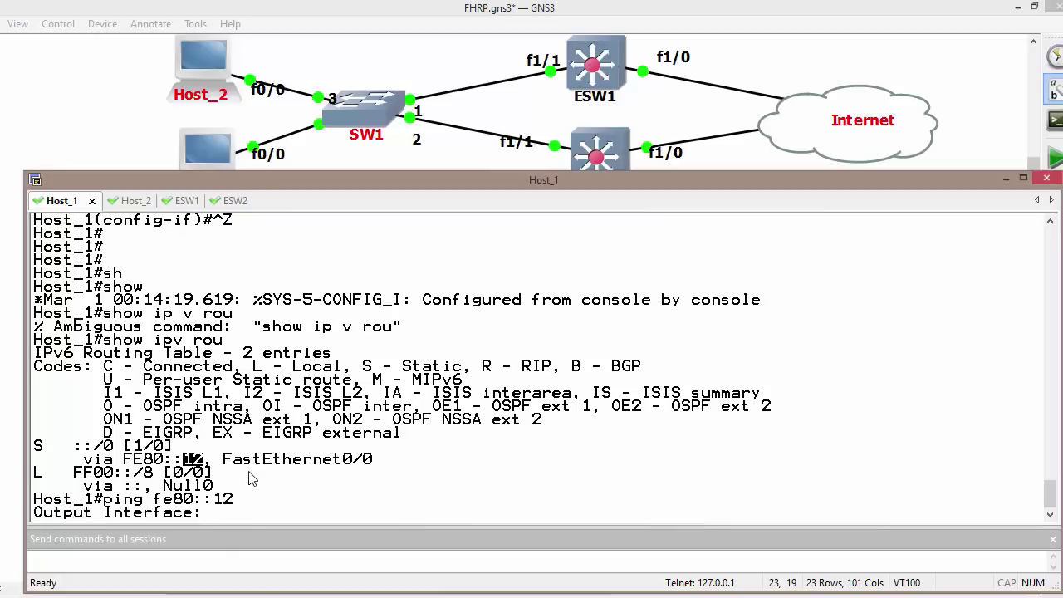
{"action": "left_click_drag", "start_coordinate": [367, 456], "coordinate": [230, 459]}
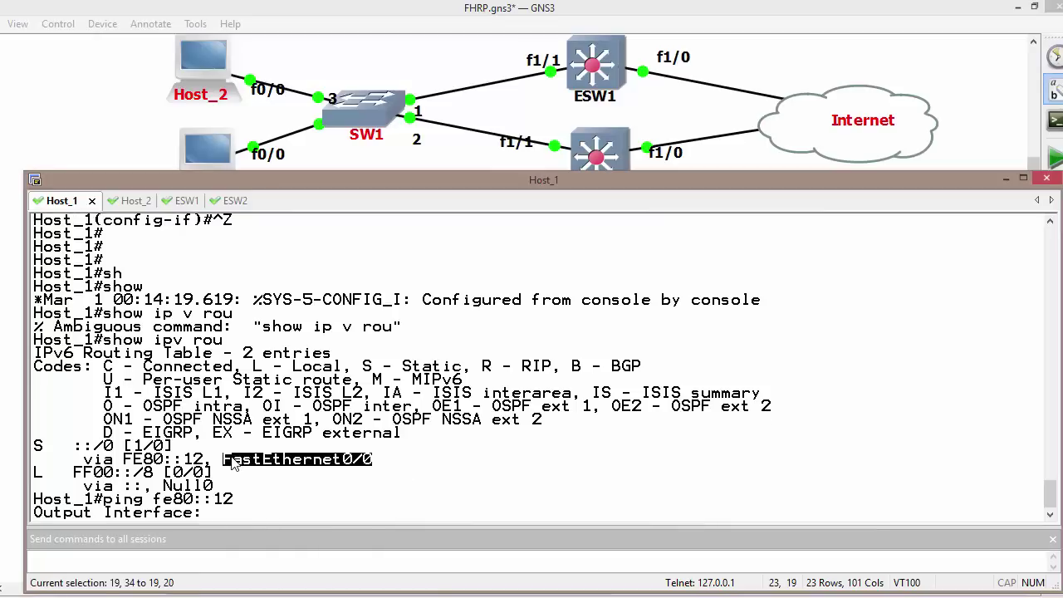
{"action": "right_click", "coordinate": [229, 458]}
{"action": "key", "text": "Return"}
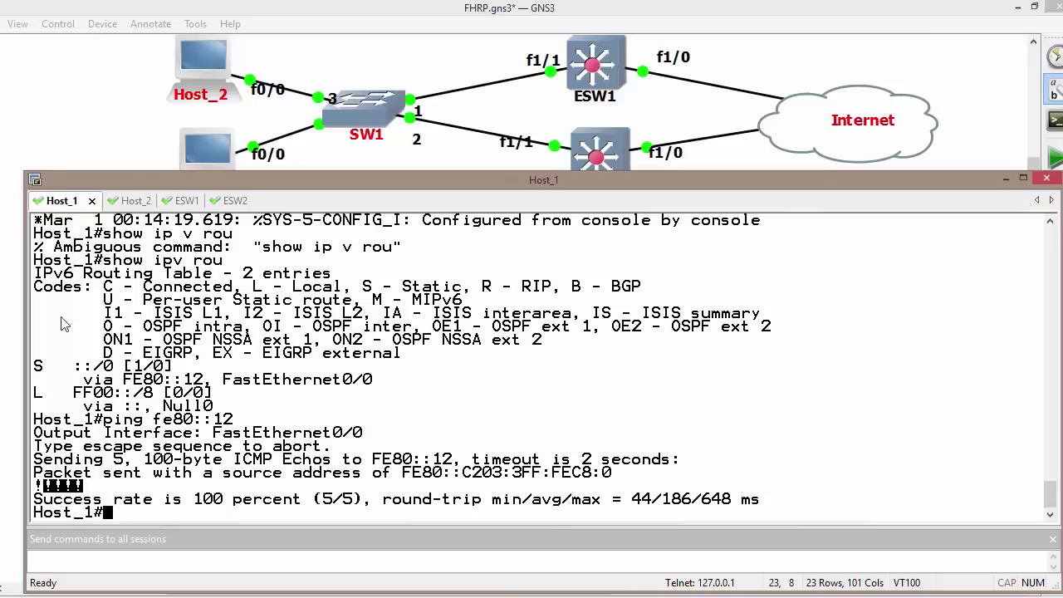
From Host_2, ping fe80::12 with FastEthernet0/0 as the output interface and examine the echo replies
{"action": "left_click", "coordinate": [131, 201]}
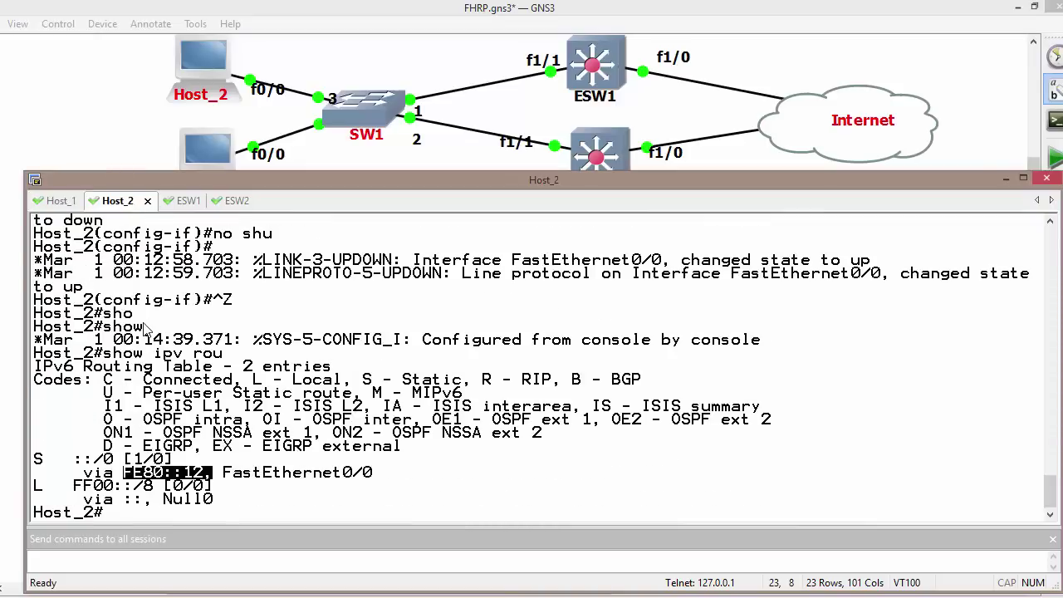
{"action": "type", "text": "ping fe80::12"}
{"action": "key", "text": "Return"}
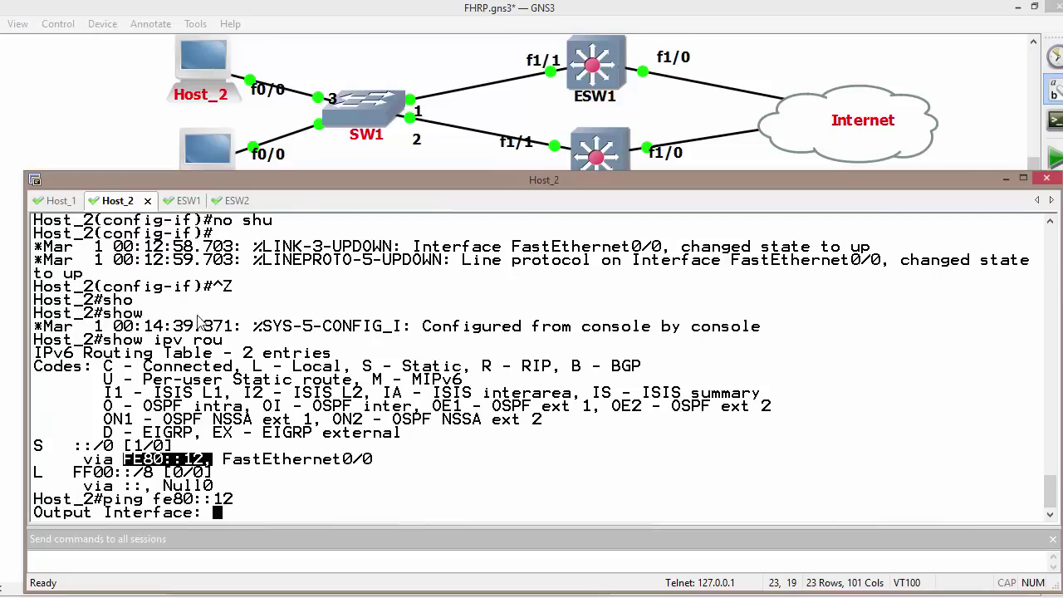
{"action": "double_click", "coordinate": [328, 459]}
{"action": "right_click", "coordinate": [235, 465]}
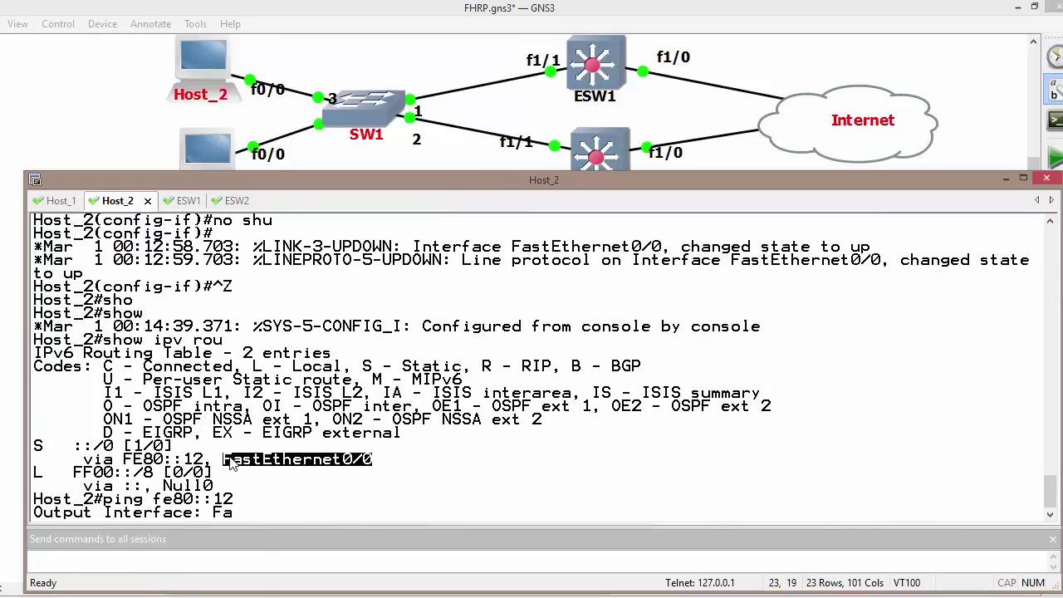
{"action": "key", "text": "Return"}
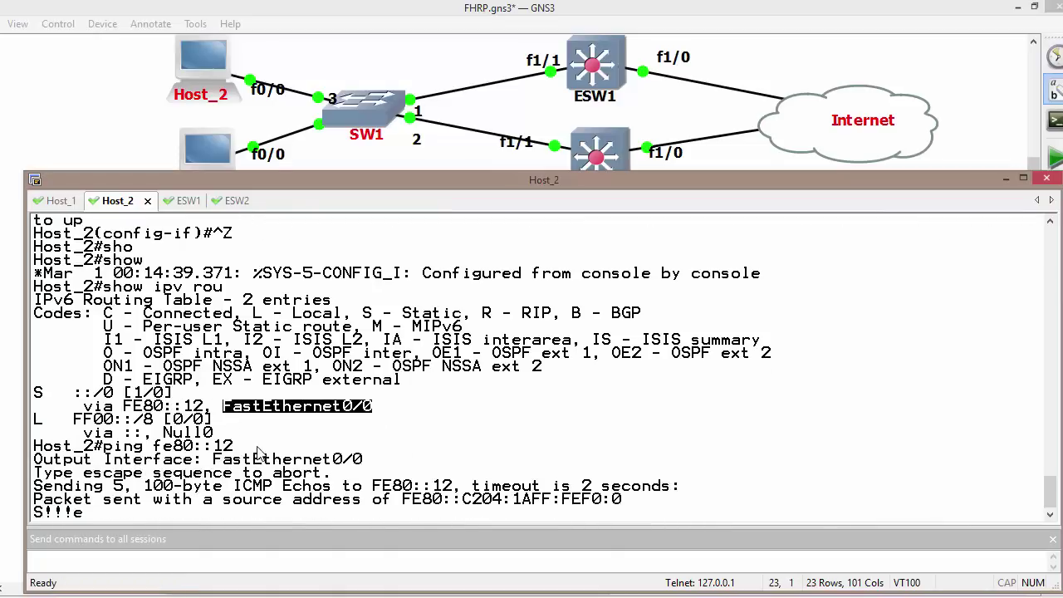
{"action": "left_click_drag", "start_coordinate": [93, 483], "coordinate": [45, 485]}
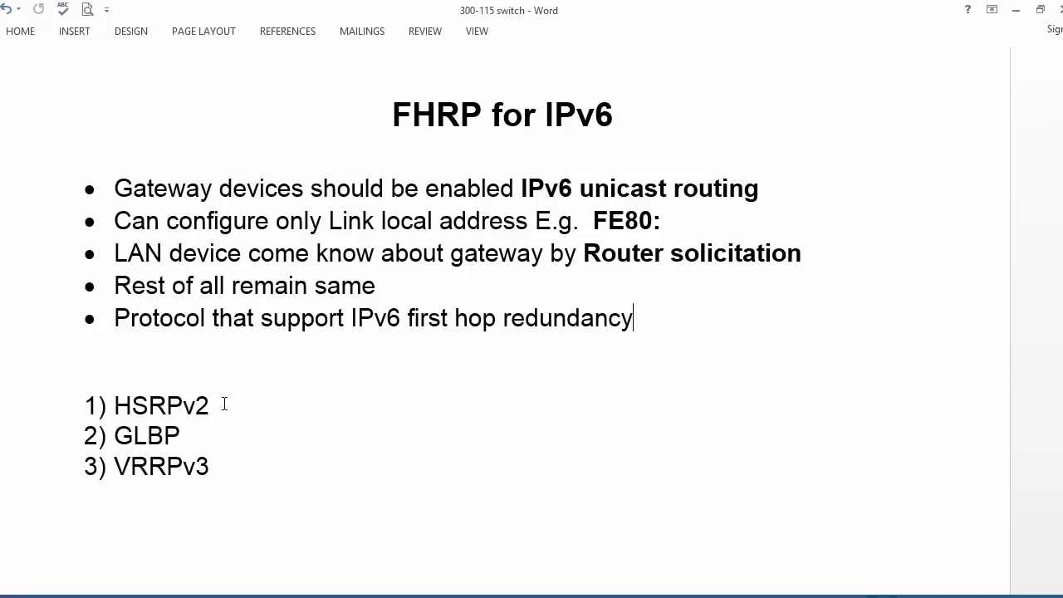
In the Word notes, review the HSRPv2, GLBP and VRRPv3 entries in the list of IPv6 first-hop redundancy protocols
{"action": "left_click_drag", "start_coordinate": [140, 406], "coordinate": [209, 406]}
{"action": "left_click_drag", "start_coordinate": [209, 466], "coordinate": [150, 466]}
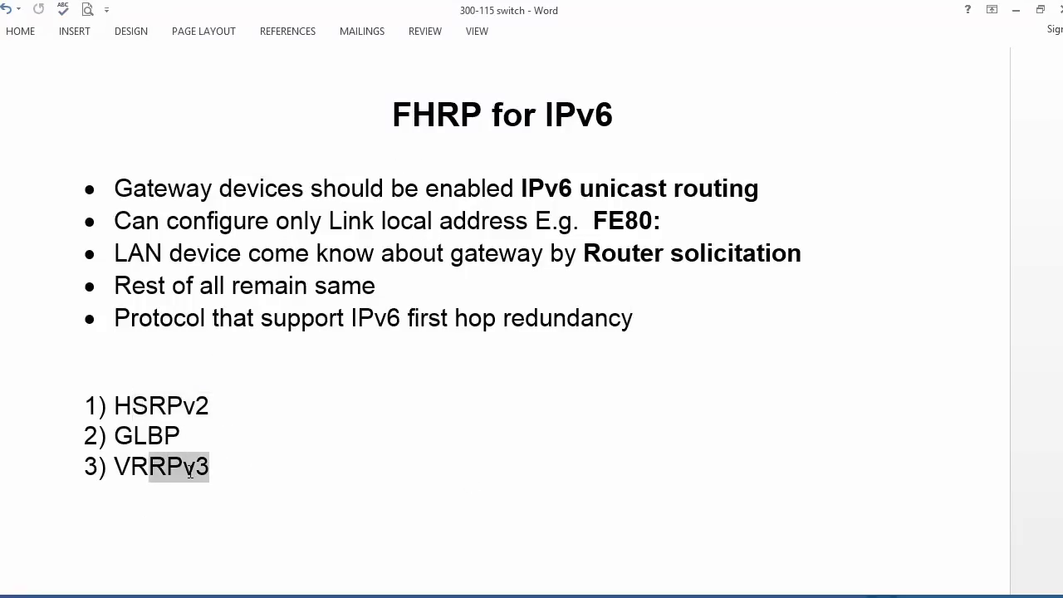
{"action": "key", "text": "Down"}
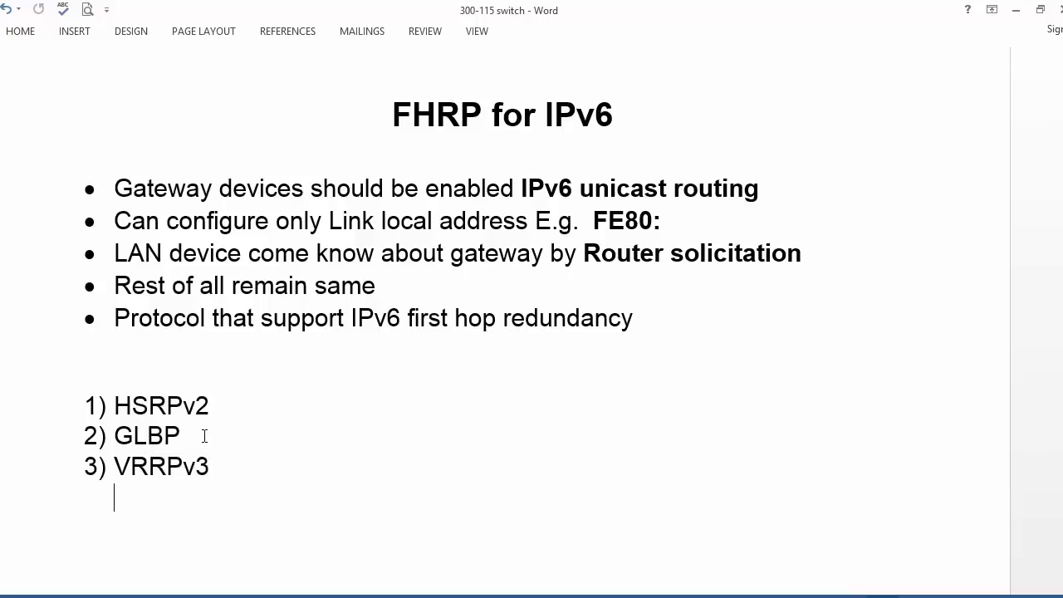
{"action": "left_click_drag", "start_coordinate": [194, 435], "coordinate": [114, 405]}
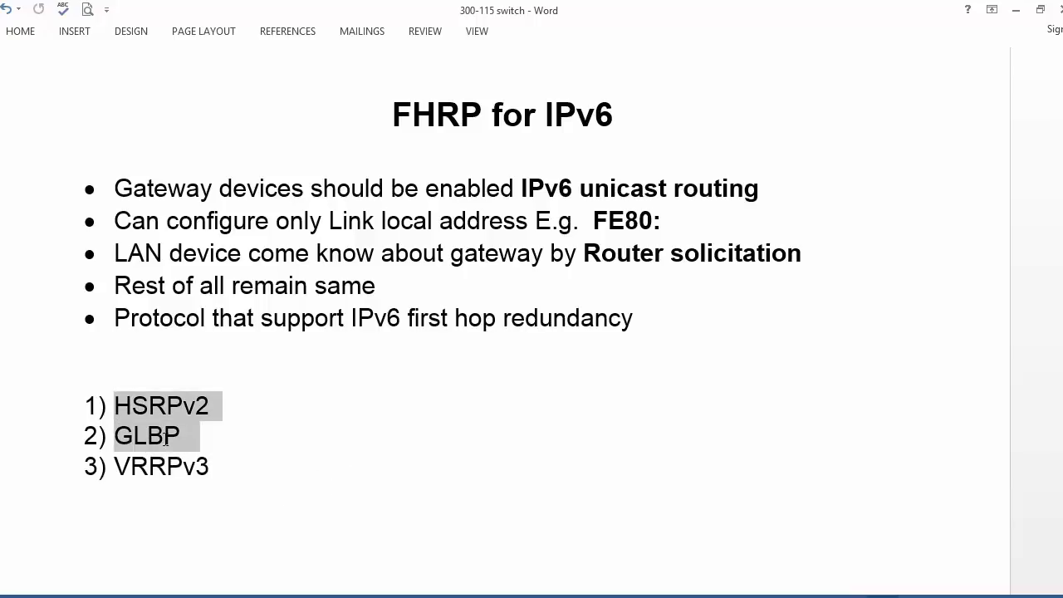
{"action": "left_click", "coordinate": [295, 474]}
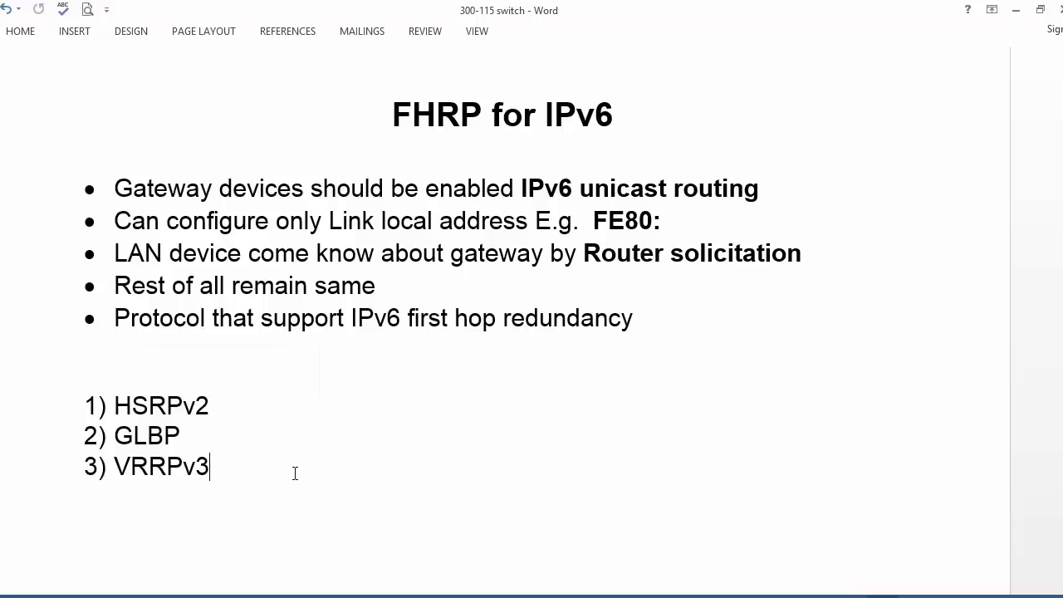